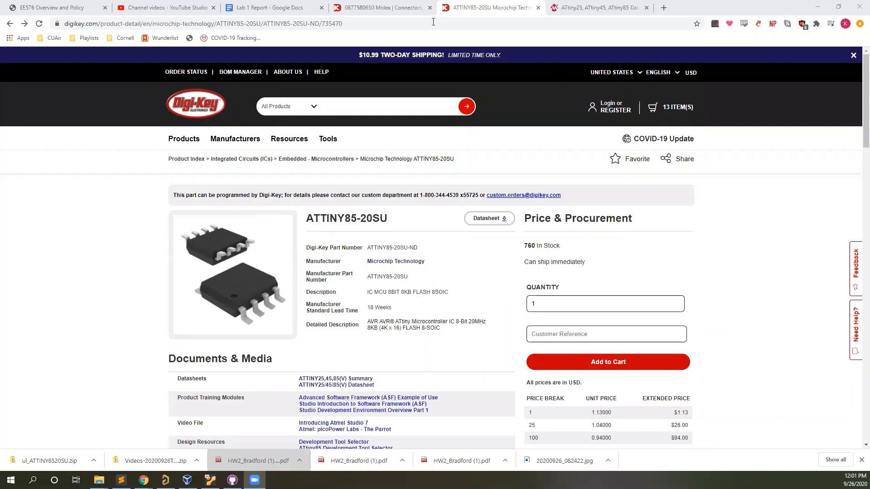
- Check the connector and ATTINY85-20SU product pages, switch to Altium Designer and create a new schematic library
{"action": "left_click", "coordinate": [405, 13]}
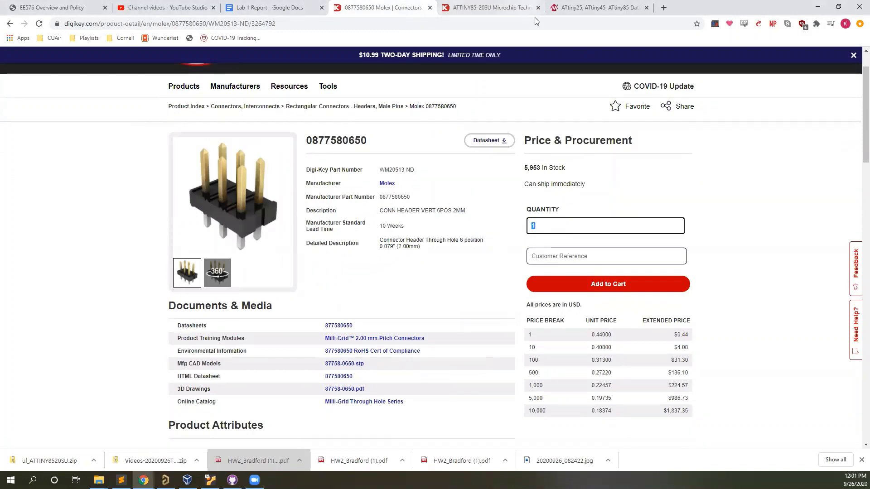
{"action": "left_click", "coordinate": [516, 8]}
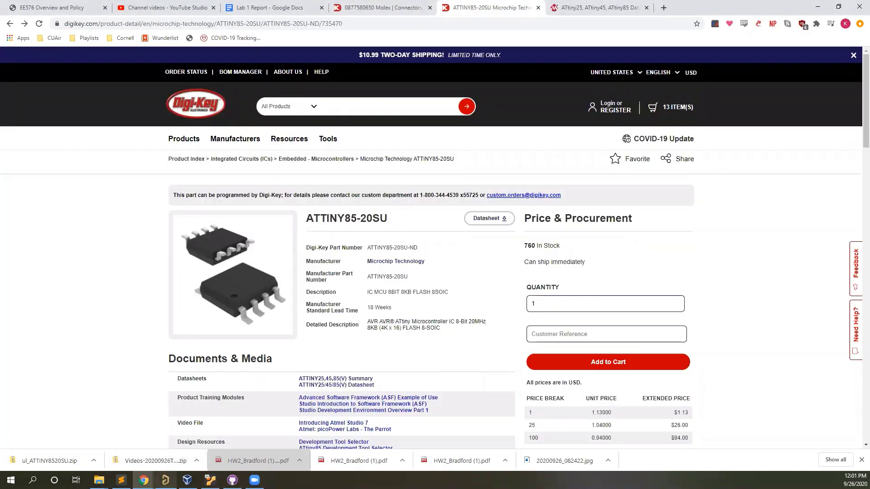
{"action": "mouse_move", "coordinate": [165, 480]}
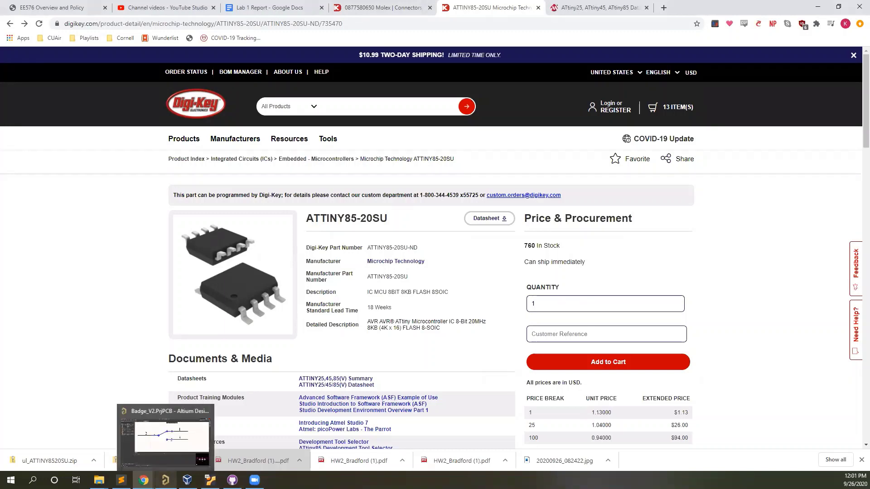
{"action": "left_click", "coordinate": [155, 449]}
{"action": "left_click", "coordinate": [7, 17]}
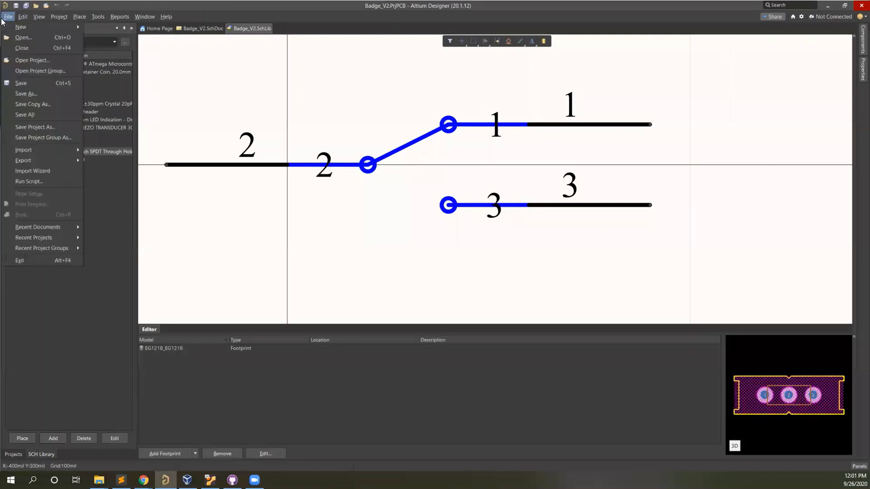
{"action": "mouse_move", "coordinate": [58, 26]}
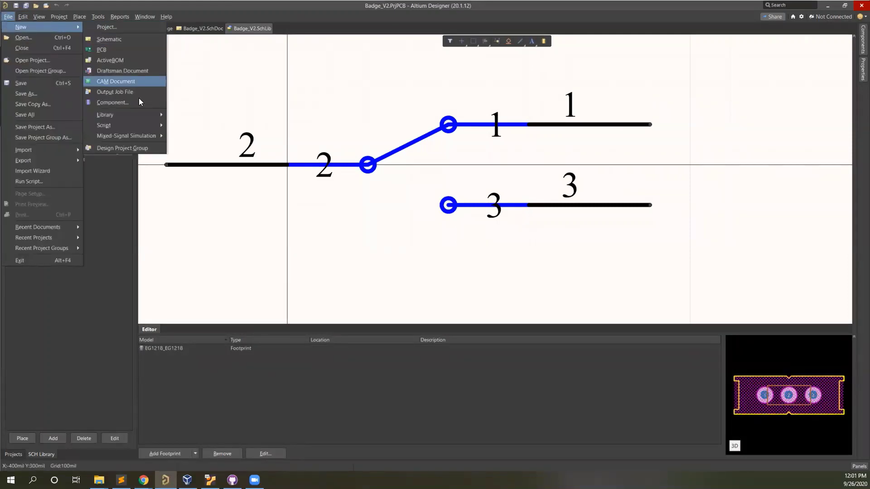
{"action": "mouse_move", "coordinate": [150, 114]}
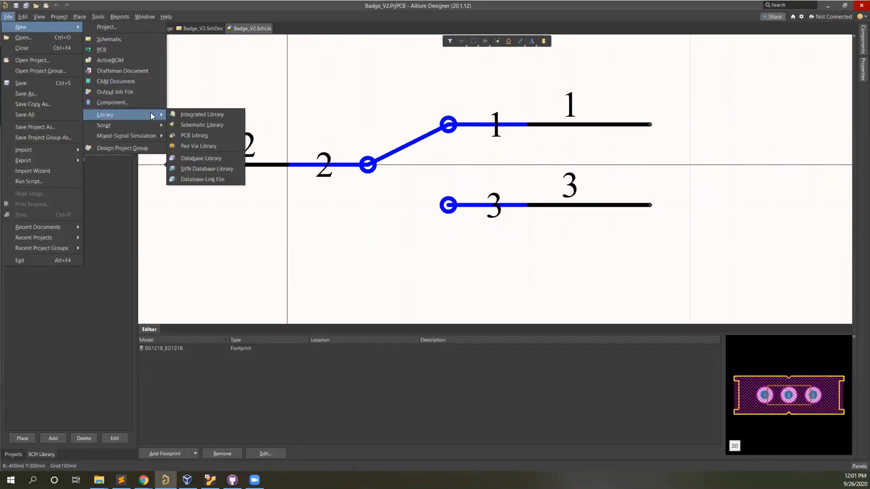
{"action": "left_click", "coordinate": [195, 125]}
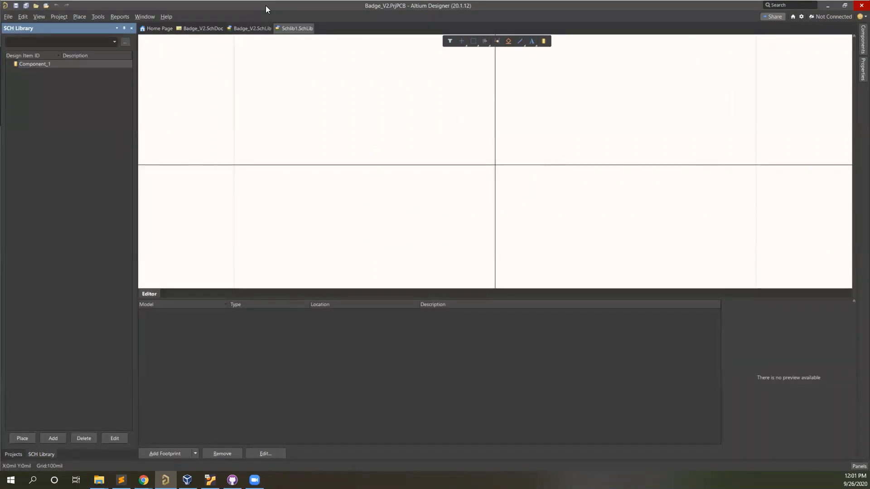
- Copy the ATTINY85 part name from the Digi-Key page and set it as the new component's Design Item ID in Altium Designer
{"action": "key", "text": "alt+Tab"}
{"action": "left_click_drag", "start_coordinate": [307, 218], "coordinate": [356, 219]}
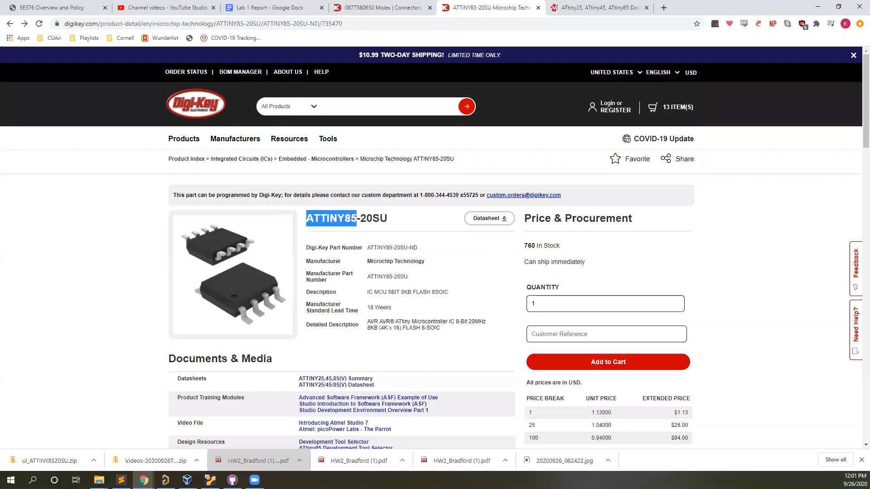
{"action": "left_click", "coordinate": [165, 480]}
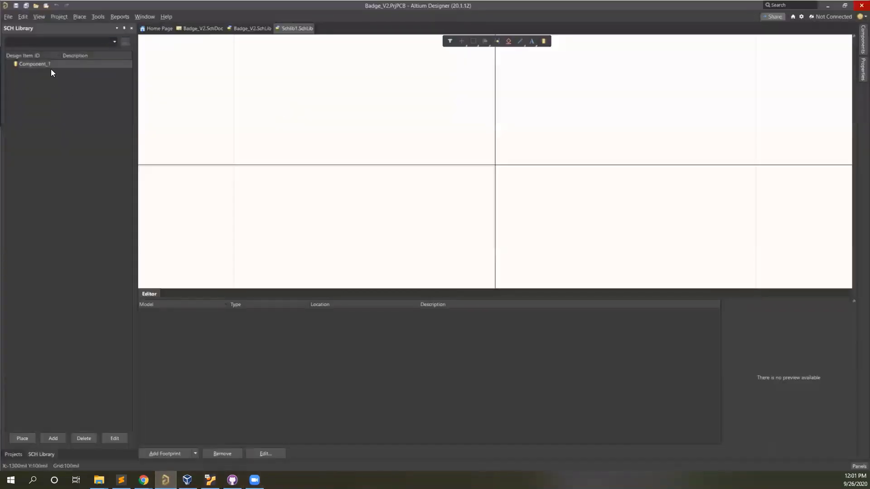
{"action": "left_click", "coordinate": [40, 63]}
{"action": "right_click", "coordinate": [41, 64]}
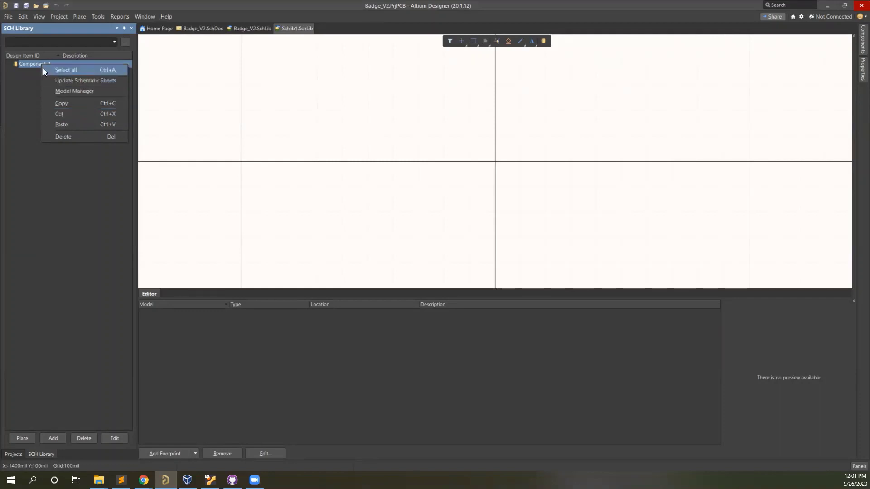
{"action": "double_click", "coordinate": [30, 64]}
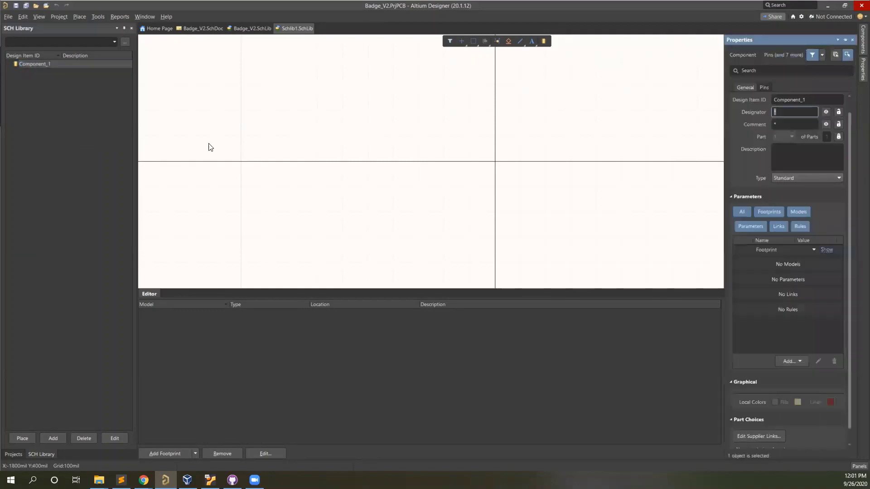
{"action": "double_click", "coordinate": [813, 99]}
{"action": "type", "text": "ATTINY85"}
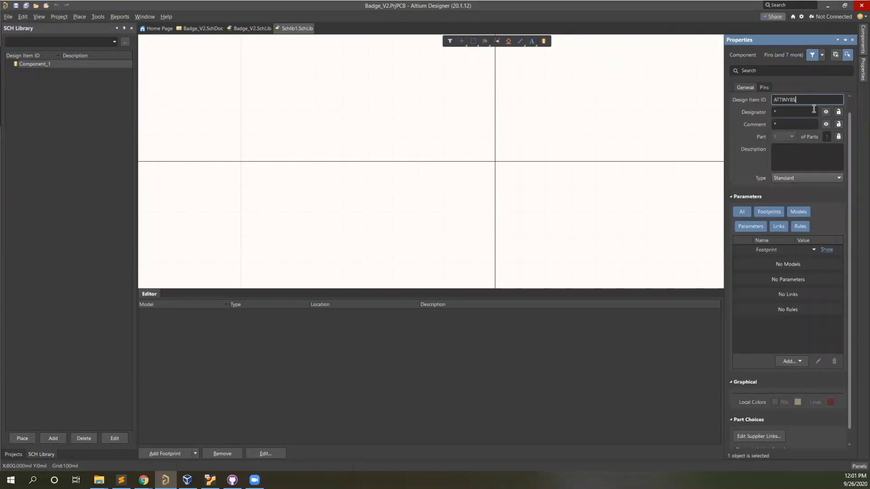
- Set the ATTINY85 component's designator to U? and its comment to =Value
{"action": "left_click", "coordinate": [797, 112]}
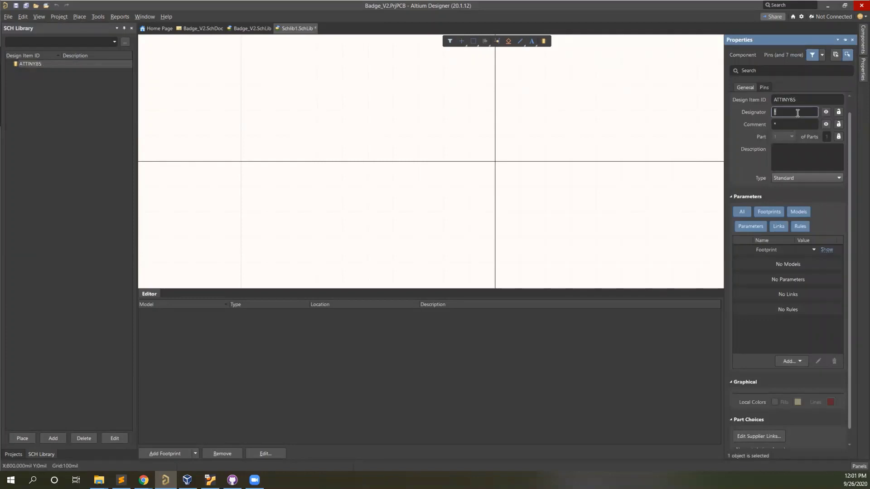
{"action": "type", "text": "="}
{"action": "key", "text": "BackSpace"}
{"action": "key", "text": "BackSpace"}
{"action": "type", "text": "U"}
{"action": "left_click", "coordinate": [783, 110]}
{"action": "left_click", "coordinate": [789, 121]}
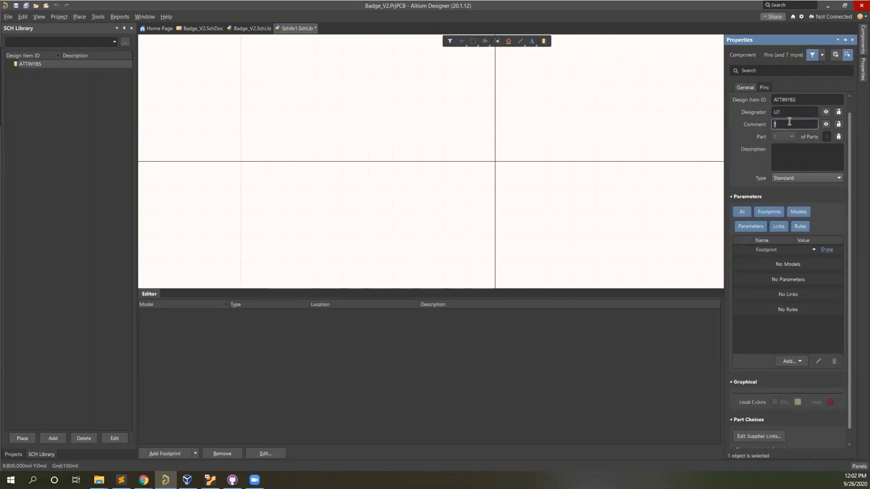
{"action": "type", "text": "=Value"}
- Copy the detailed description of the ATTINY85-20SU from Digi-Key into the component's description in Altium Designer
{"action": "left_click", "coordinate": [827, 6]}
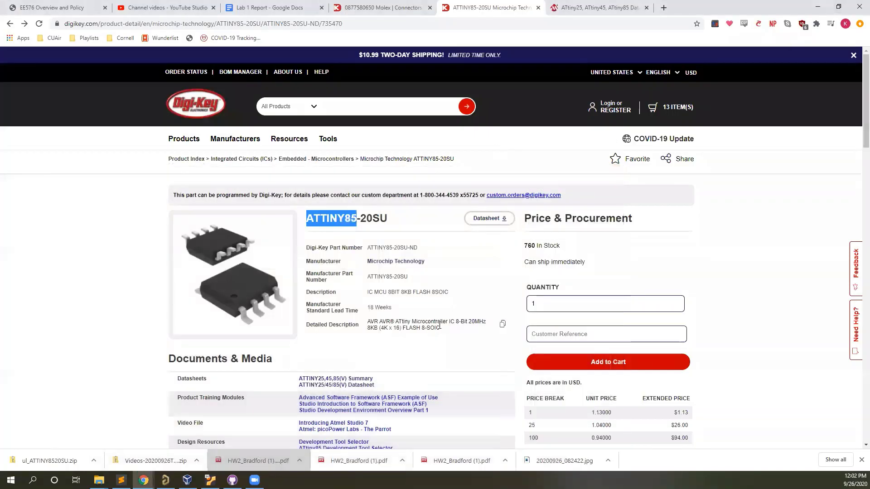
{"action": "left_click_drag", "start_coordinate": [440, 327], "coordinate": [367, 321]}
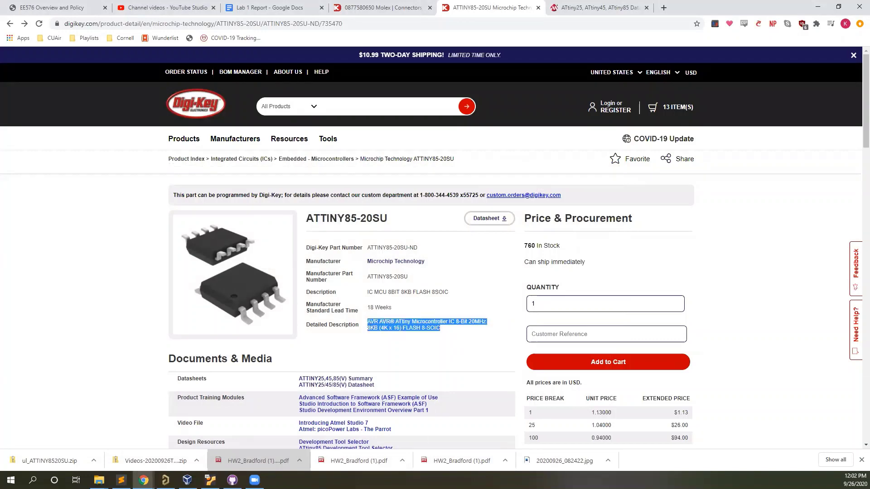
{"action": "key", "text": "alt+Tab"}
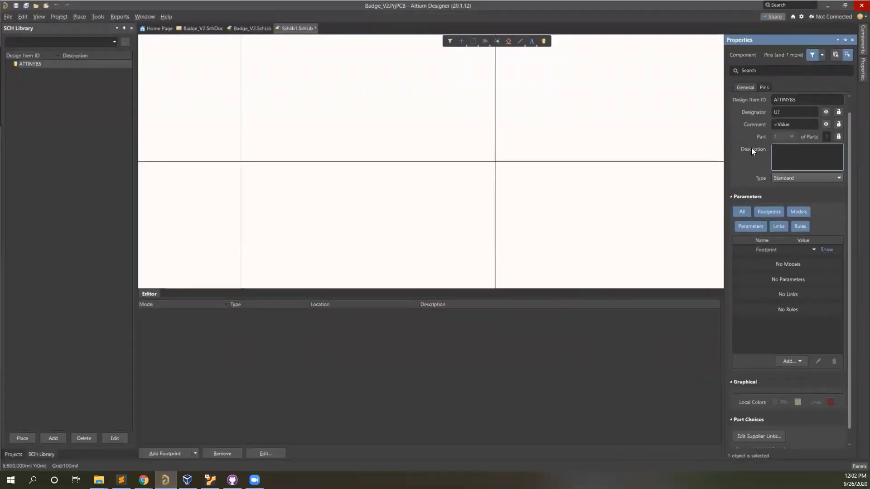
{"action": "left_click", "coordinate": [802, 150]}
{"action": "key", "text": "ctrl+v"}
{"action": "scroll", "coordinate": [803, 150], "scroll_direction": "up", "scroll_amount": 2}
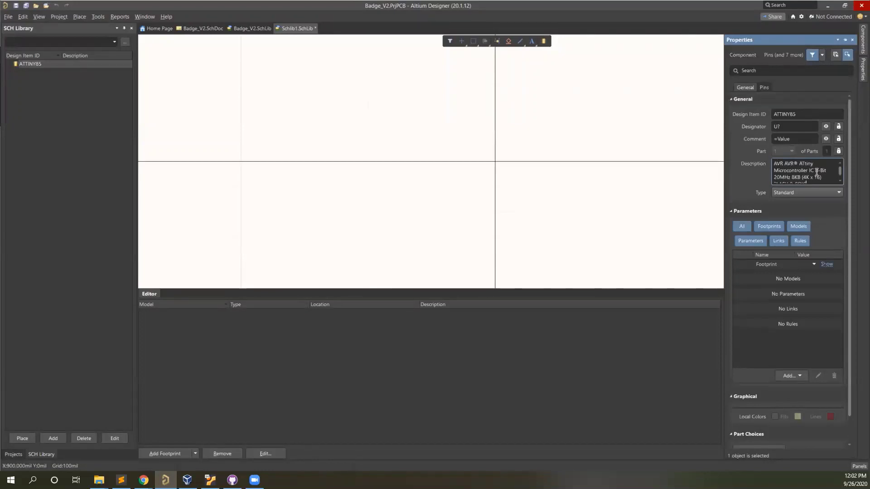
- Add three new parameters to the ATTINY85 component
{"action": "left_click", "coordinate": [805, 376]}
{"action": "left_click", "coordinate": [806, 342]}
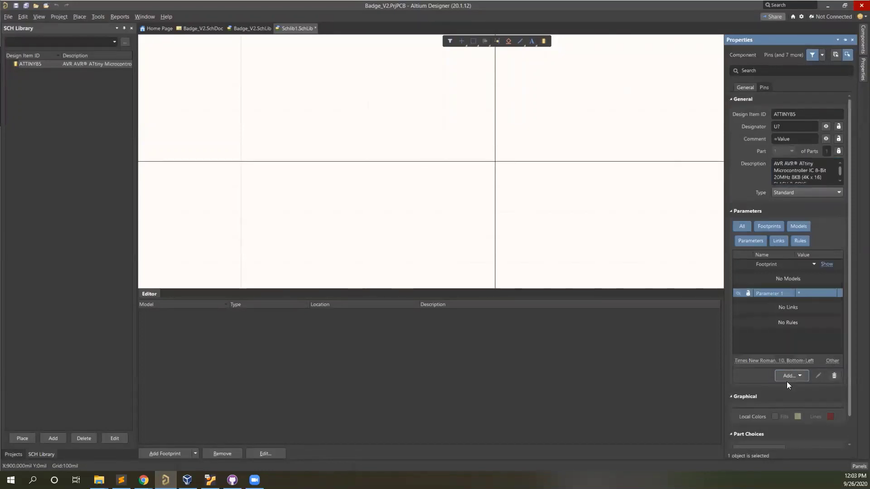
{"action": "left_click", "coordinate": [785, 380]}
{"action": "left_click", "coordinate": [803, 341]}
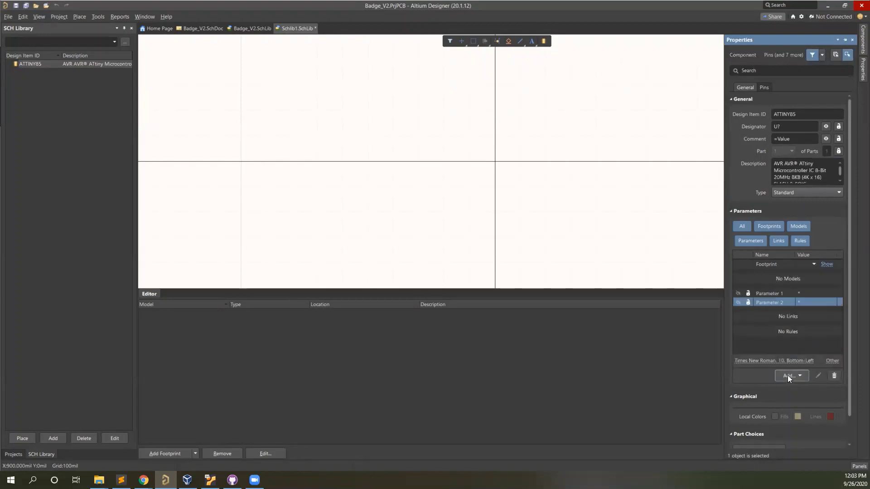
{"action": "left_click", "coordinate": [787, 376]}
{"action": "left_click", "coordinate": [803, 339]}
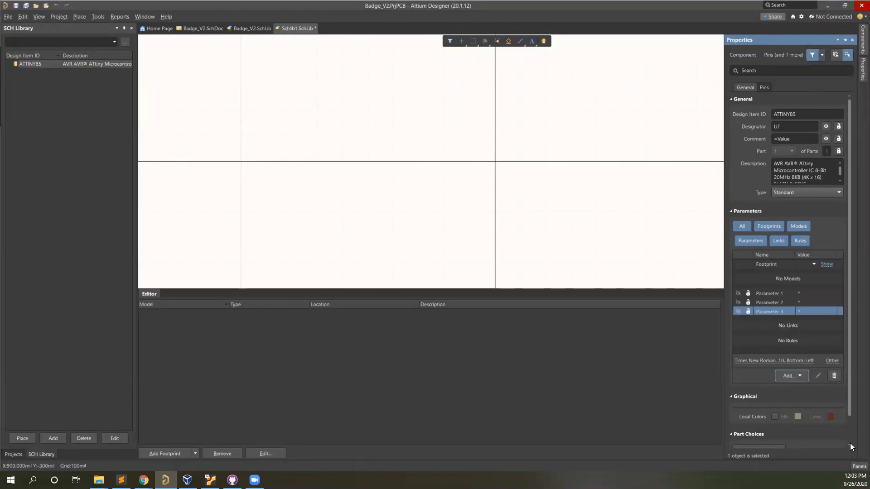
{"action": "left_click", "coordinate": [859, 466]}
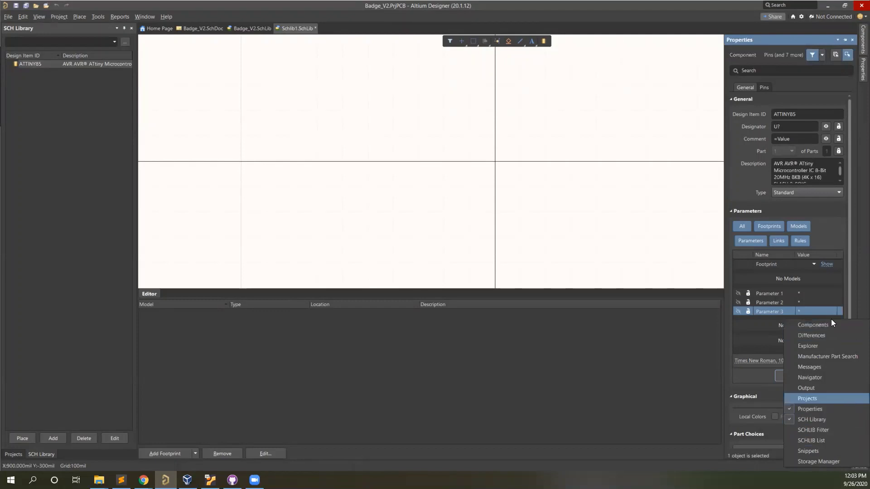
{"action": "left_click", "coordinate": [785, 164]}
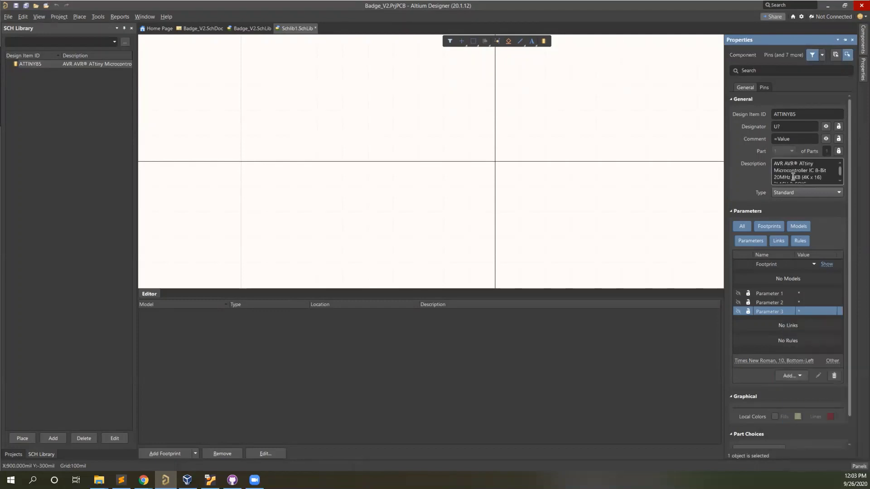
- Rename the three component parameters as MPN, Manufacturer and Value
{"action": "double_click", "coordinate": [773, 293]}
{"action": "type", "text": "MPN"}
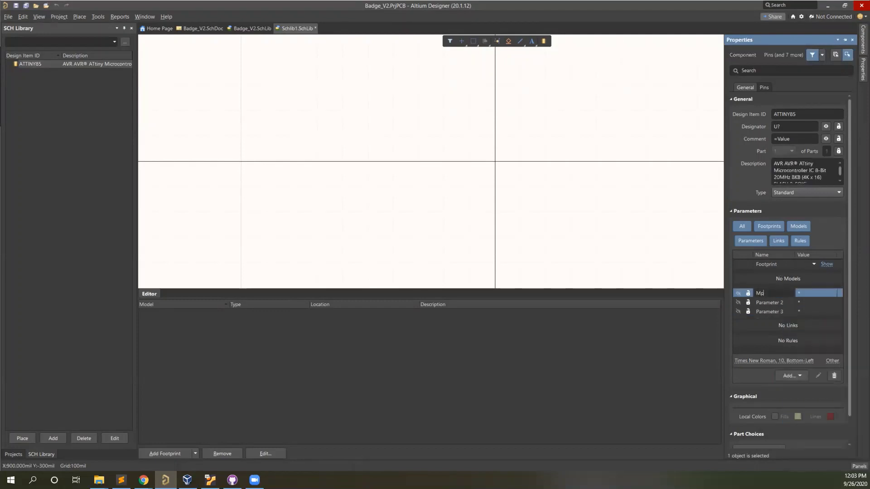
{"action": "left_click", "coordinate": [772, 302]}
{"action": "type", "text": "Manufacturer"}
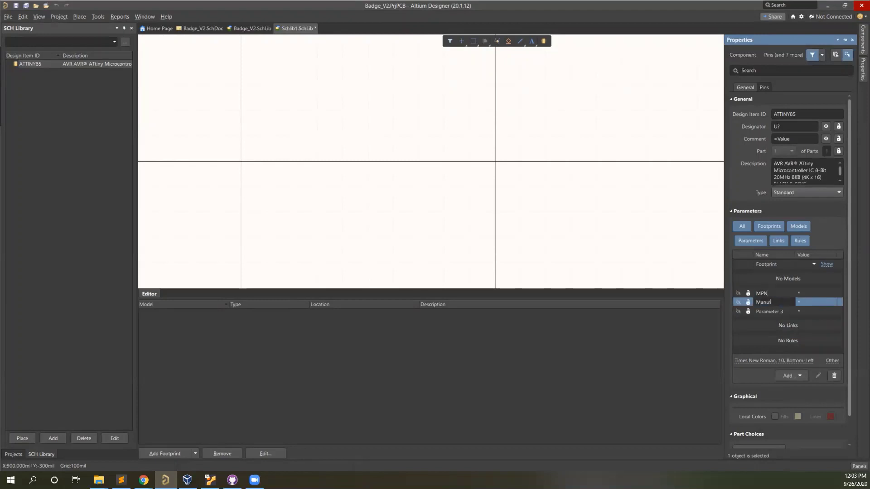
{"action": "left_click", "coordinate": [784, 312]}
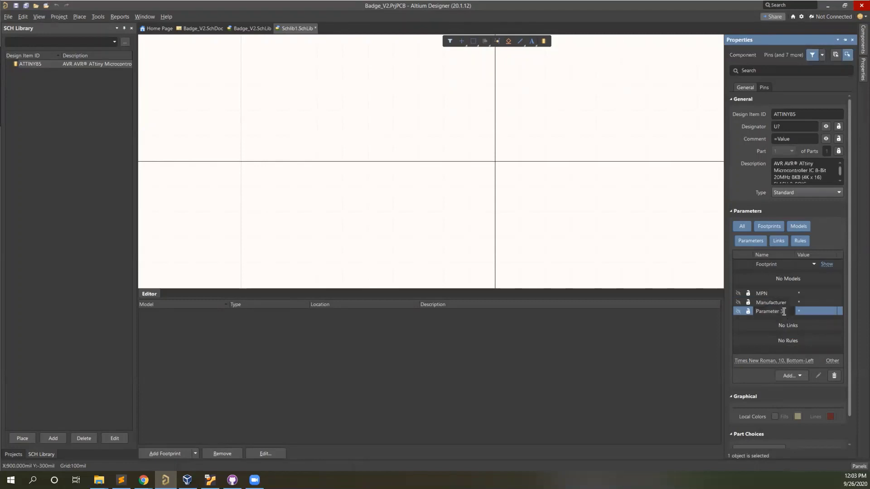
{"action": "type", "text": "Value"}
- Copy the manufacturer name Microchip Technology from the Digi-Key page into the component's Manufacturer parameter value
{"action": "left_click", "coordinate": [807, 292]}
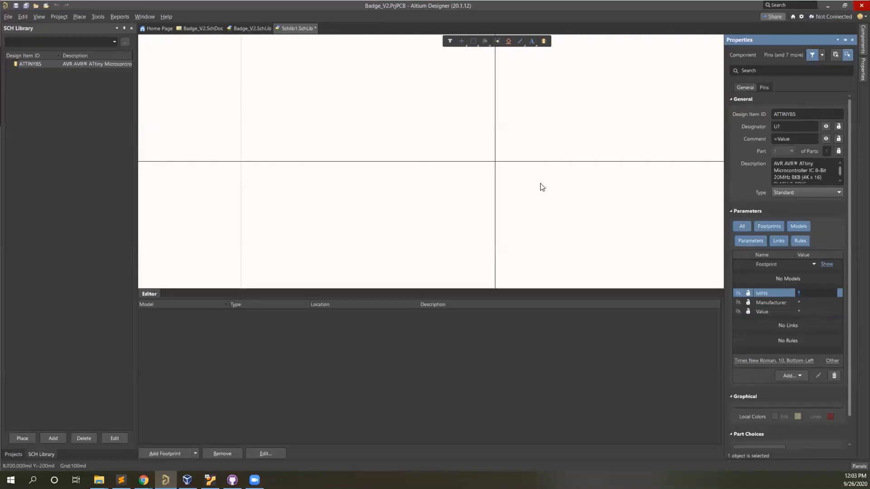
{"action": "left_click", "coordinate": [827, 10]}
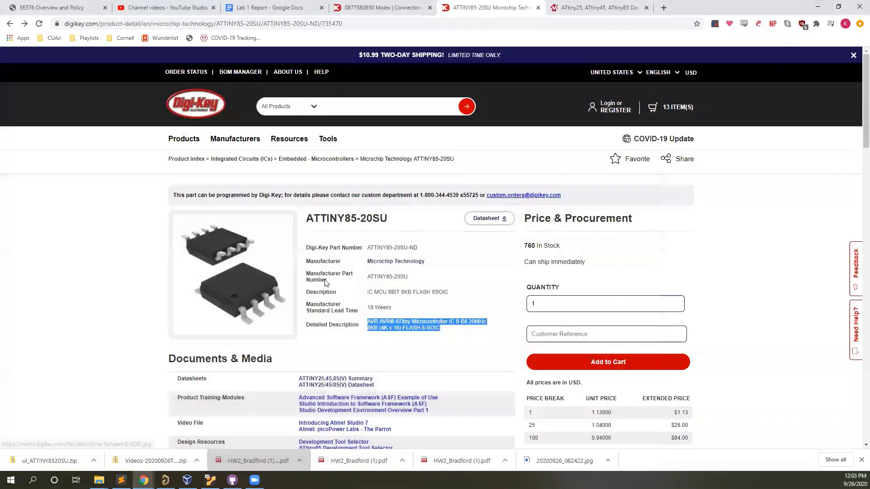
{"action": "left_click_drag", "start_coordinate": [422, 250], "coordinate": [359, 248]}
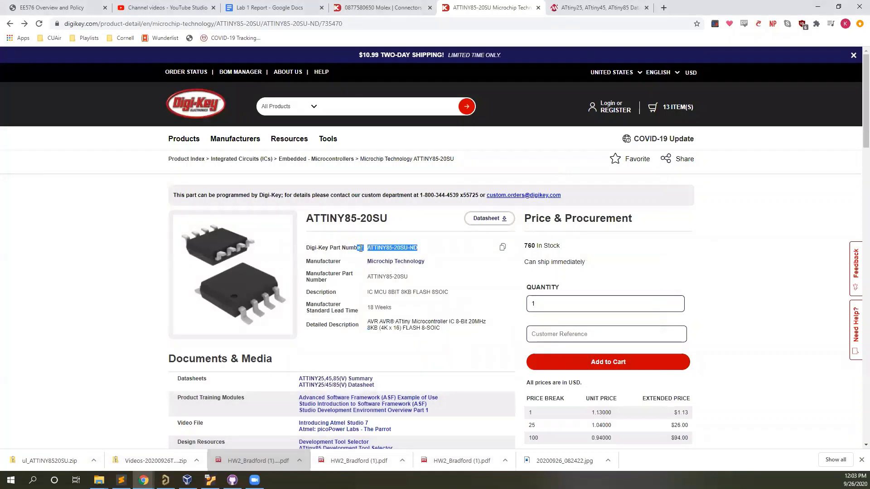
{"action": "left_click", "coordinate": [395, 247]}
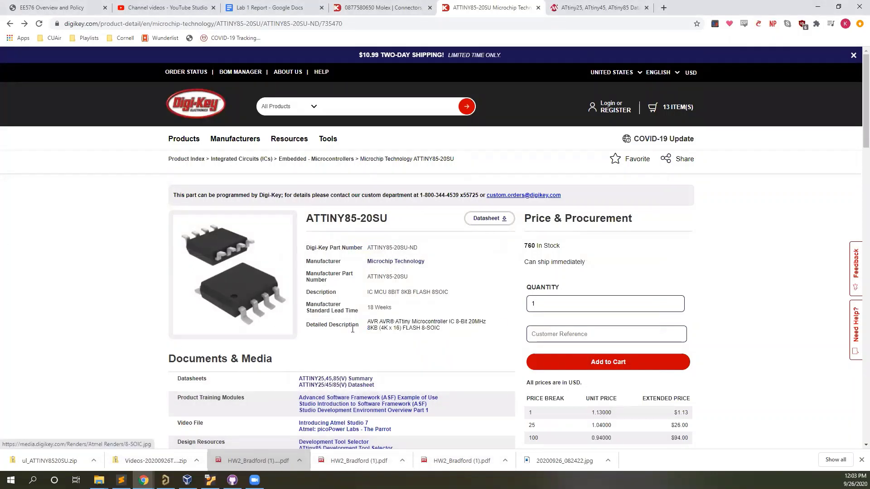
{"action": "left_click_drag", "start_coordinate": [428, 262], "coordinate": [365, 262]}
{"action": "key", "text": "ctrl+c"}
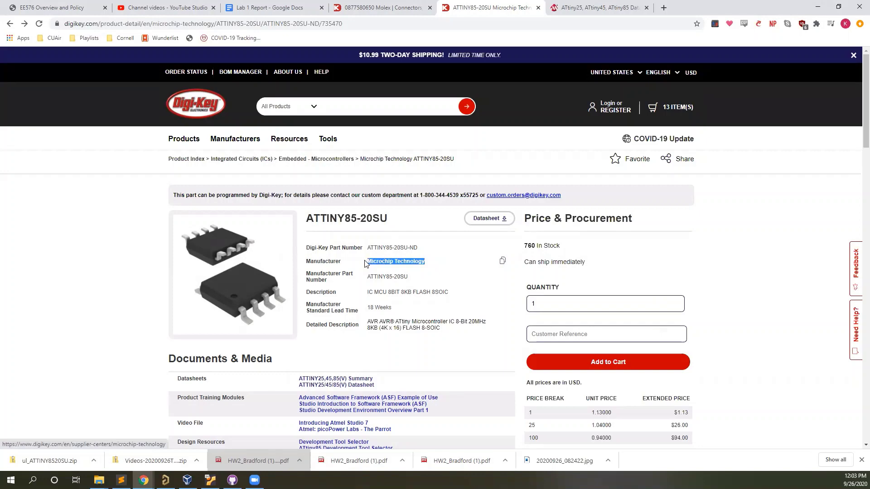
{"action": "left_click", "coordinate": [165, 480]}
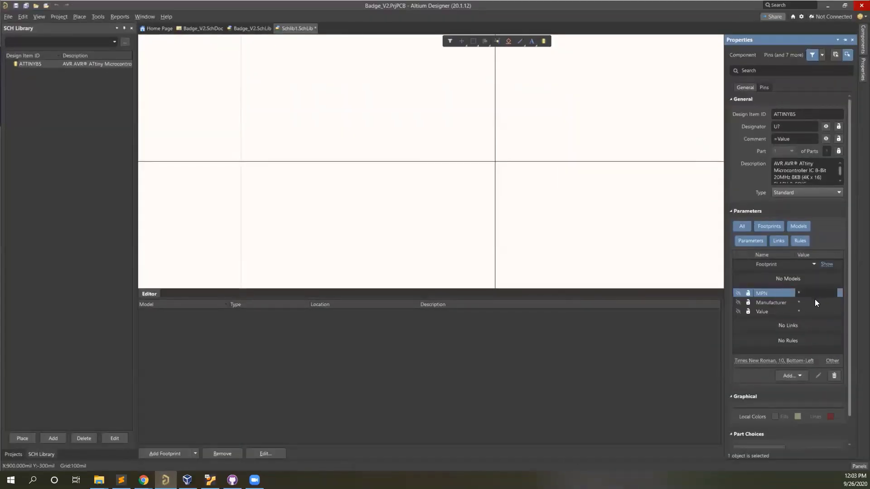
{"action": "left_click", "coordinate": [814, 301]}
{"action": "key", "text": "ctrl+v"}
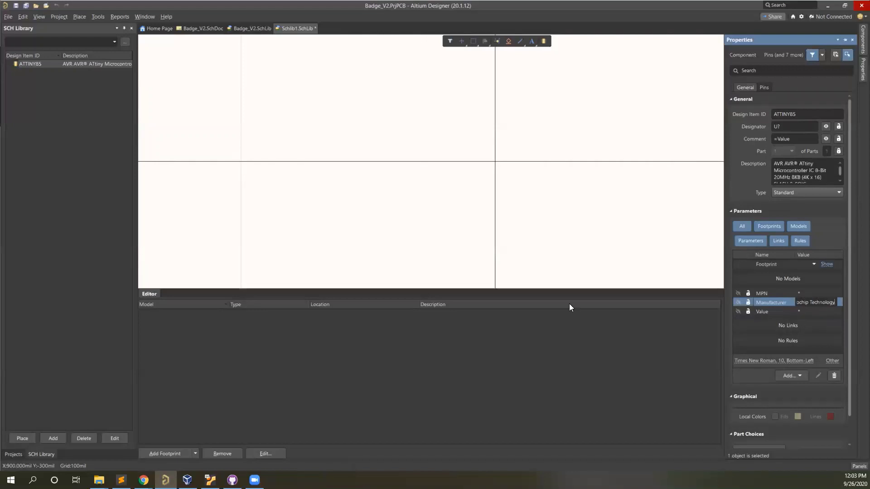
{"action": "left_click", "coordinate": [811, 302]}
- Copy the manufacturer part number ATTINY85-20SU from the Digi-Key page into the MPN parameter's value in Altium Designer
{"action": "mouse_move", "coordinate": [143, 479]}
{"action": "left_click", "coordinate": [190, 465]}
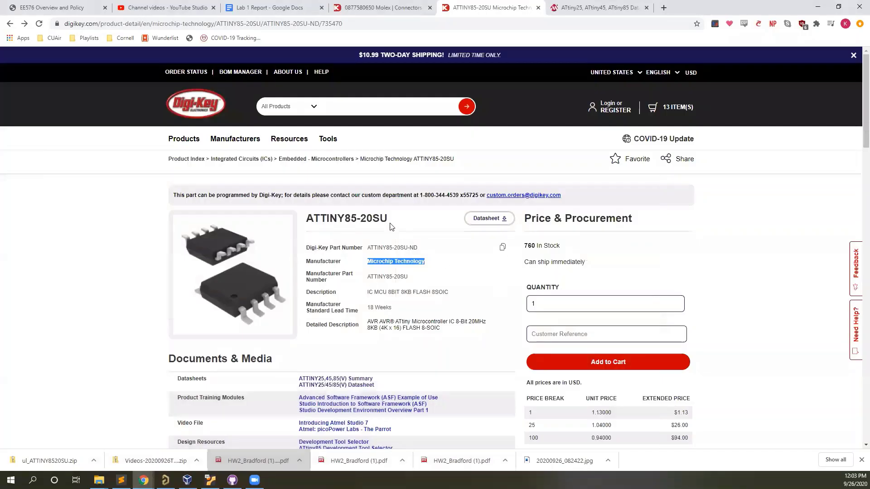
{"action": "left_click_drag", "start_coordinate": [388, 219], "coordinate": [306, 218]}
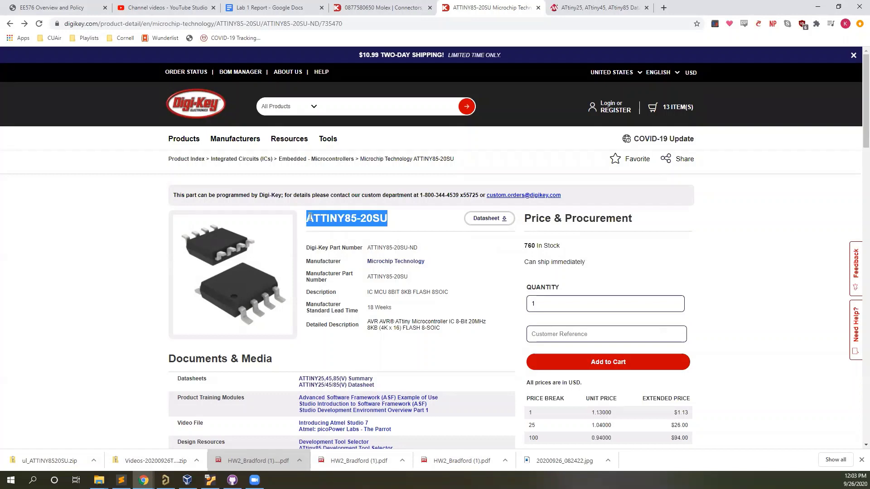
{"action": "left_click_drag", "start_coordinate": [420, 279], "coordinate": [367, 281]}
{"action": "key", "text": "ctrl+c"}
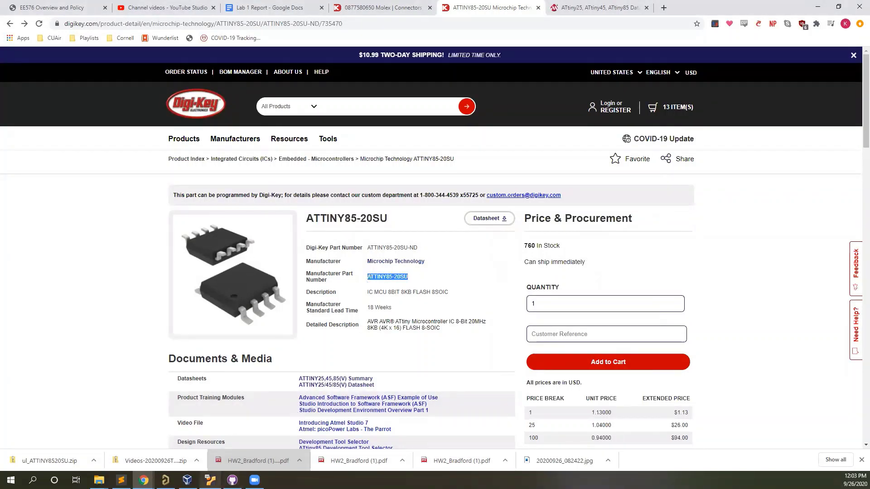
{"action": "left_click", "coordinate": [165, 480]}
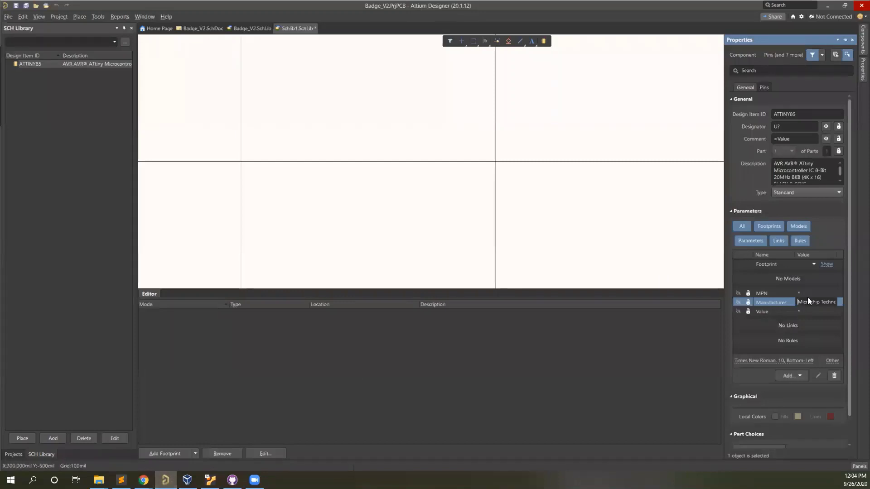
{"action": "left_click", "coordinate": [807, 293]}
{"action": "key", "text": "ctrl+v"}
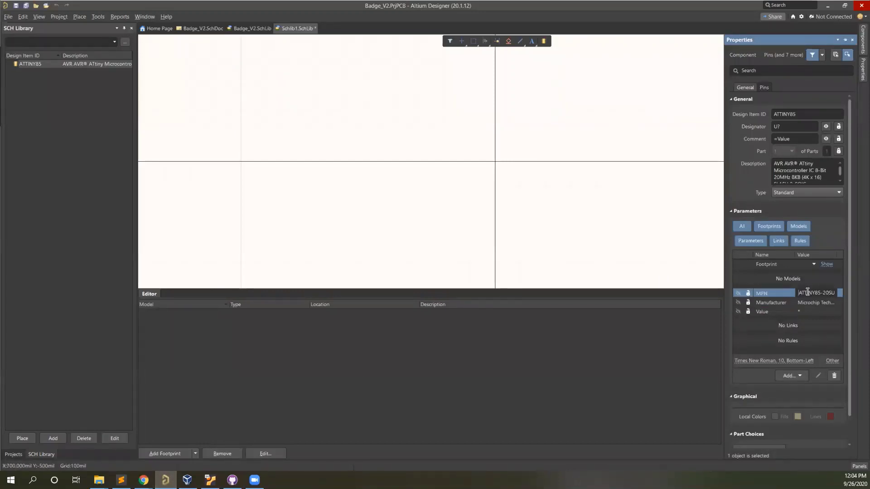
{"action": "key", "text": "Return"}
- Set the Value parameter to ATTINY85, matching the component's design item ID
{"action": "left_click", "coordinate": [795, 114]}
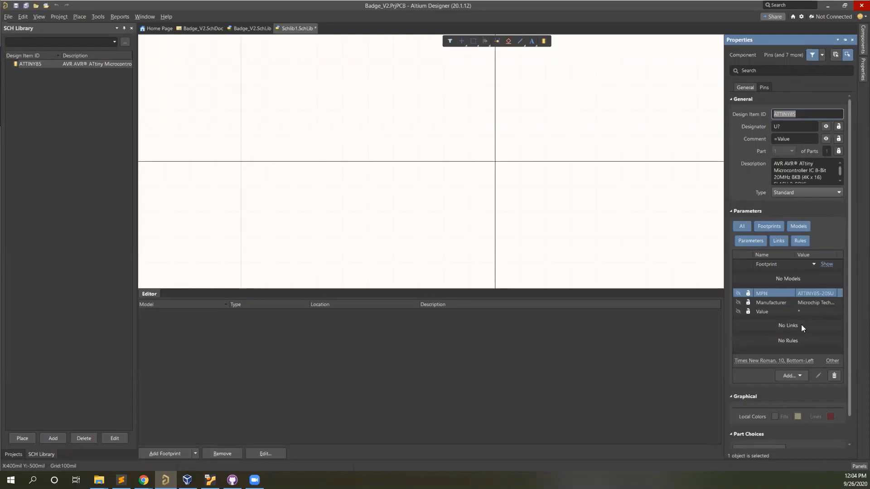
{"action": "double_click", "coordinate": [806, 312]}
{"action": "type", "text": "ATTINY85"}
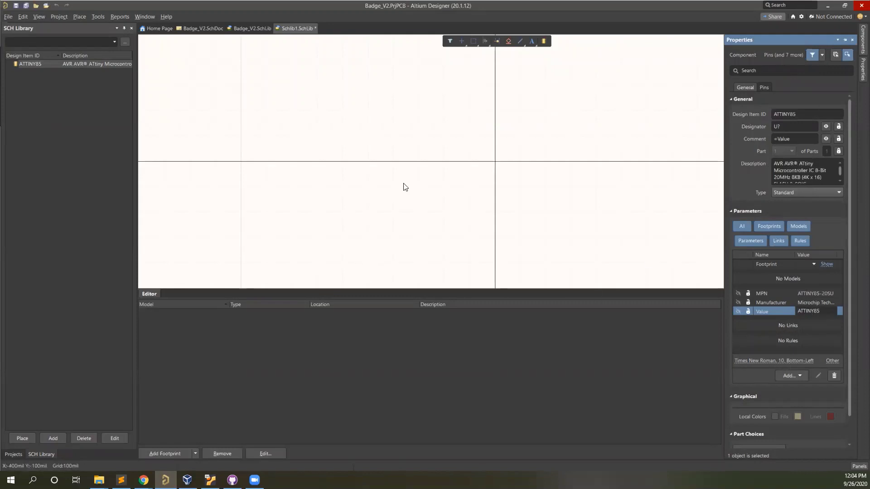
- Draw a rectangle about 1000 mil wide and 800 mil high for the symbol body, with its lower-left corner at the origin
{"action": "left_click", "coordinate": [427, 216]}
{"action": "scroll", "coordinate": [419, 214], "scroll_direction": "down", "scroll_amount": 1, "text": "ctrl"}
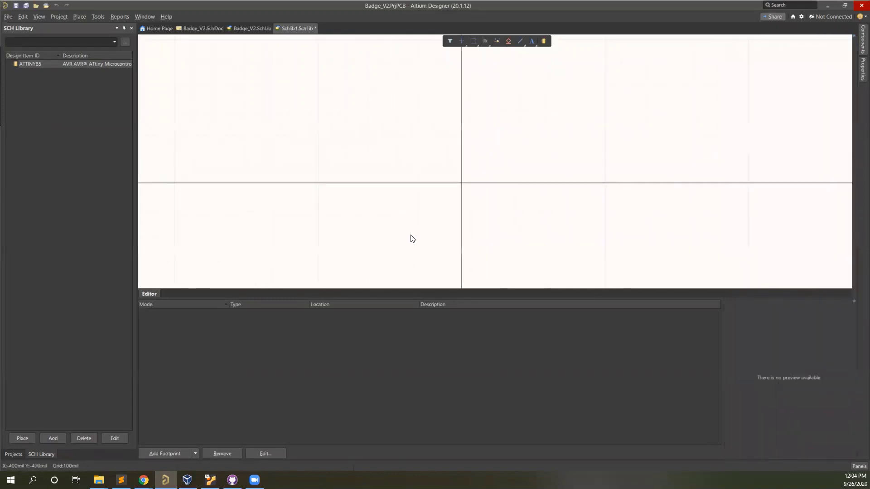
{"action": "scroll", "coordinate": [575, 111], "scroll_direction": "up", "scroll_amount": 1, "text": "ctrl"}
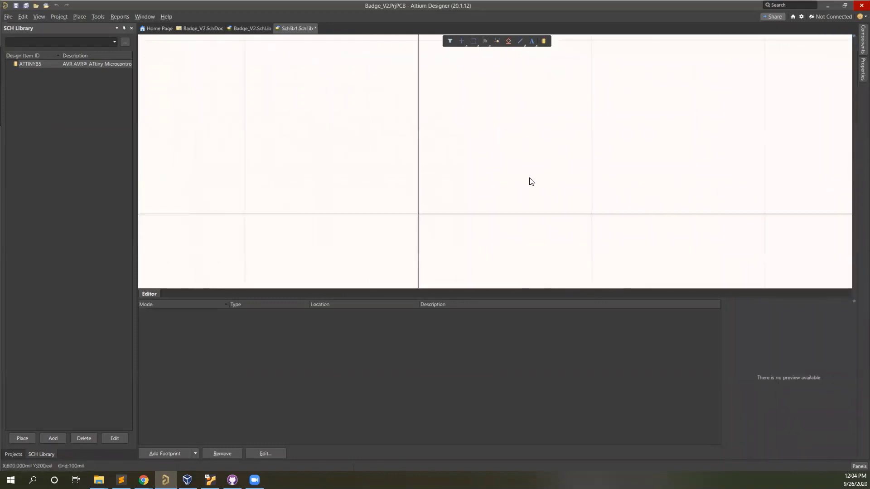
{"action": "key", "text": "p"}
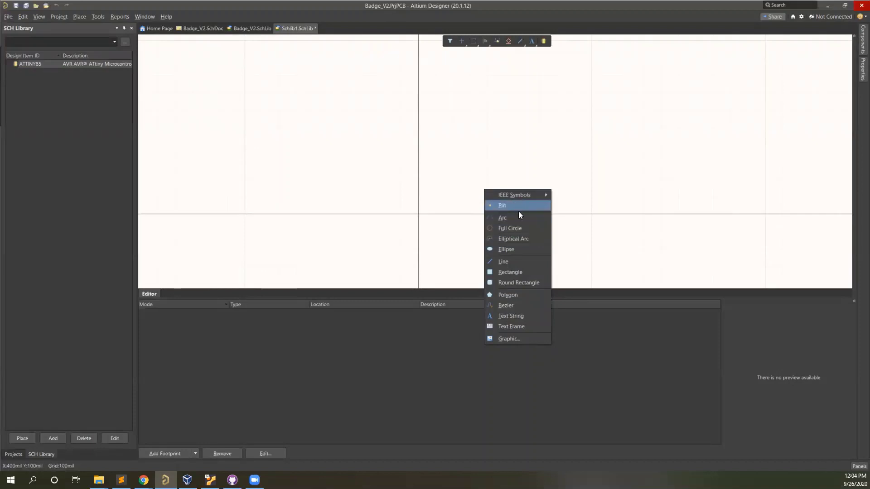
{"action": "left_click", "coordinate": [510, 272]}
{"action": "left_click", "coordinate": [417, 214]}
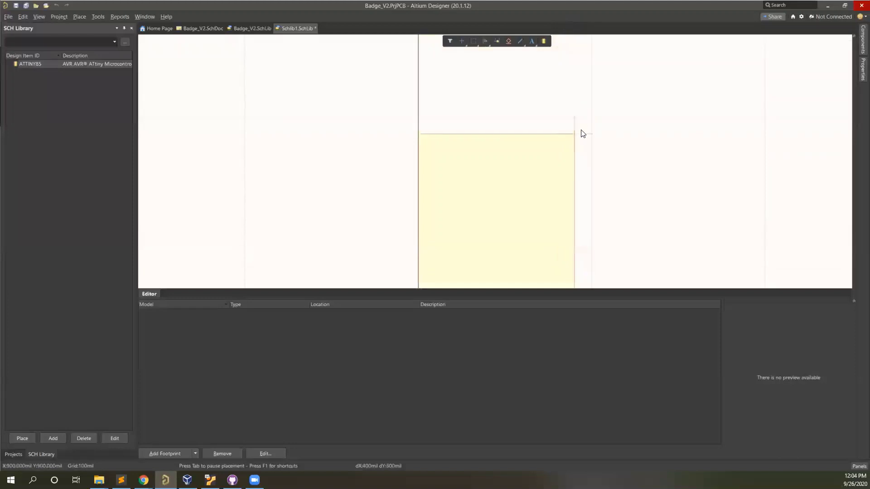
{"action": "left_click", "coordinate": [592, 150]}
{"action": "key", "text": "Escape"}
{"action": "left_click", "coordinate": [445, 157]}
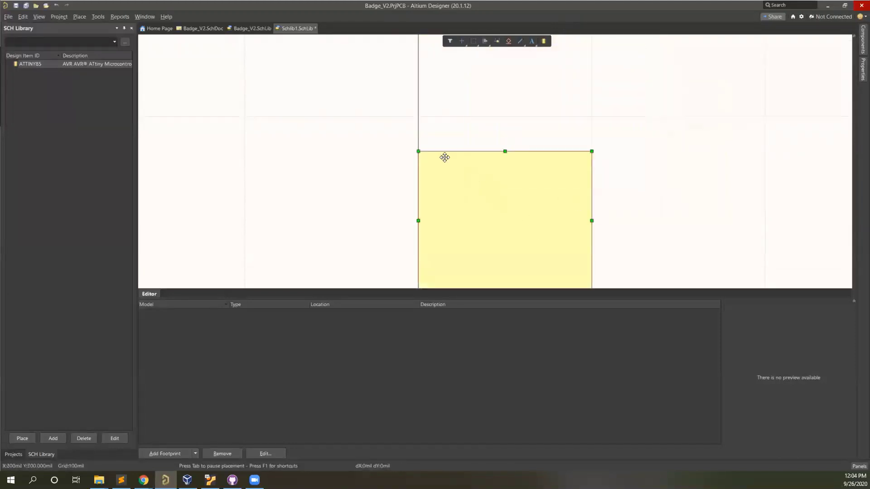
{"action": "scroll", "coordinate": [443, 156], "scroll_direction": "down", "scroll_amount": 4, "text": "ctrl"}
{"action": "left_click", "coordinate": [590, 216]}
{"action": "scroll", "coordinate": [508, 194], "scroll_direction": "up", "scroll_amount": 1, "text": "ctrl"}
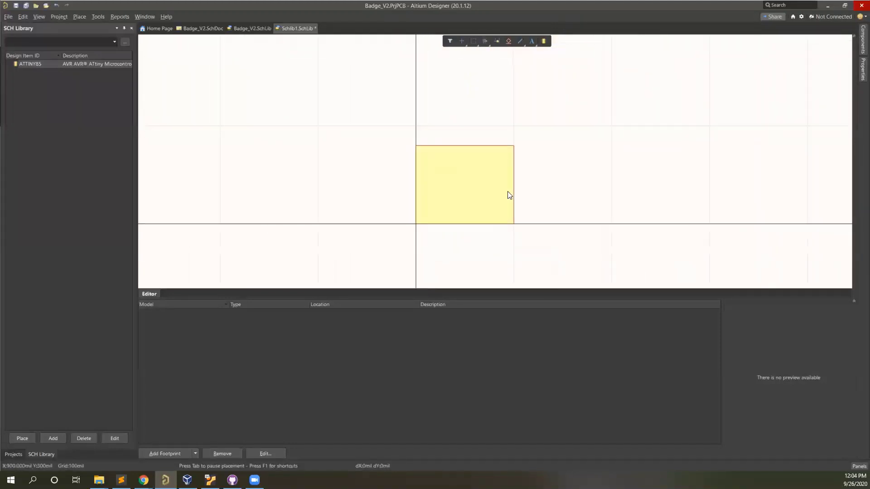
{"action": "scroll", "coordinate": [509, 195], "scroll_direction": "up", "scroll_amount": 1, "text": "ctrl"}
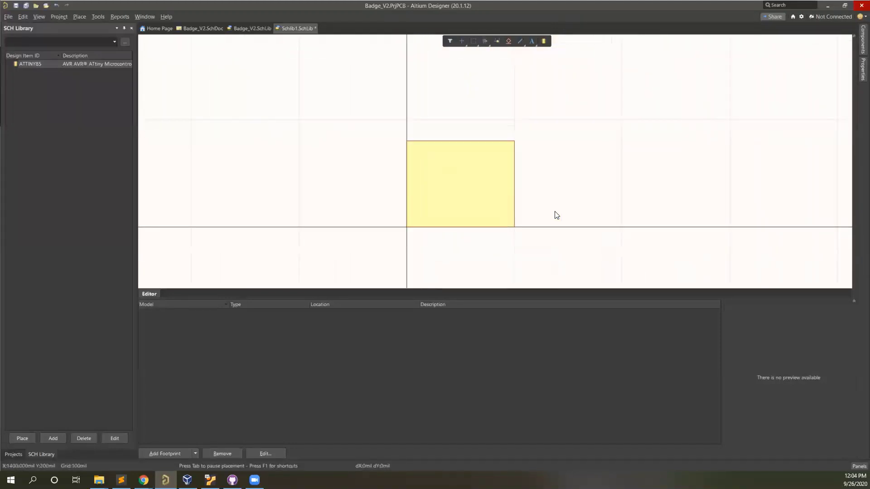
- Check the SOIC pinout in the ATtiny85 datasheet, and place four evenly spaced pins along the rectangle's right edge in Altium Designer
{"action": "left_click", "coordinate": [829, 6]}
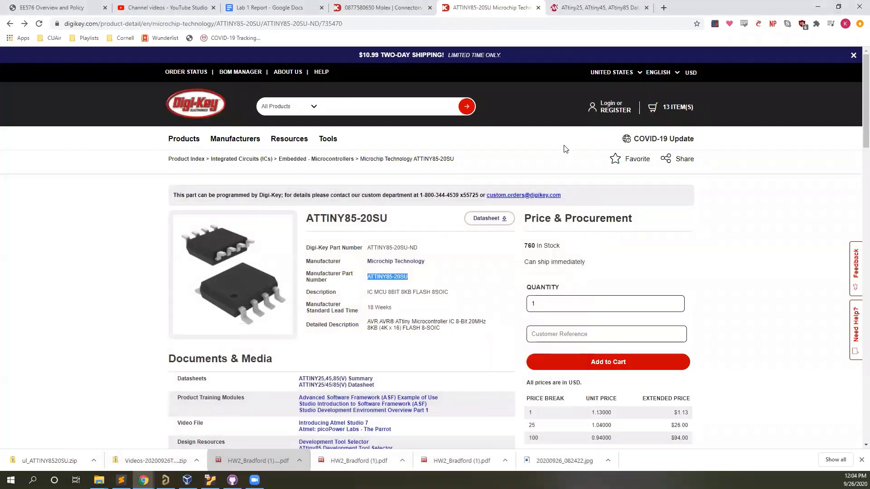
{"action": "left_click", "coordinate": [618, 5]}
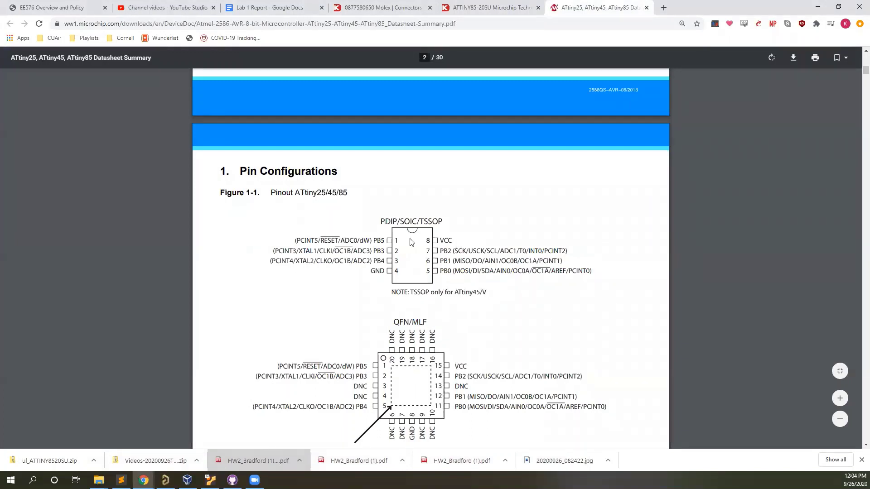
{"action": "left_click", "coordinate": [166, 480]}
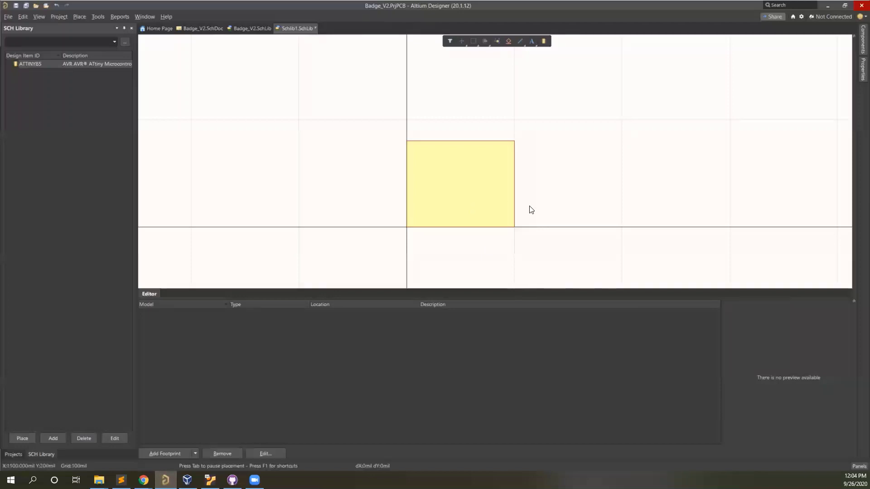
{"action": "key", "text": "p"}
{"action": "key", "text": "p"}
{"action": "key", "text": "space"}
{"action": "key", "text": "space"}
{"action": "key", "text": "space"}
{"action": "key", "text": "space"}
{"action": "key", "text": "space"}
{"action": "key", "text": "space"}
{"action": "left_click", "coordinate": [548, 157]}
{"action": "left_click", "coordinate": [546, 173]}
{"action": "left_click", "coordinate": [547, 194]}
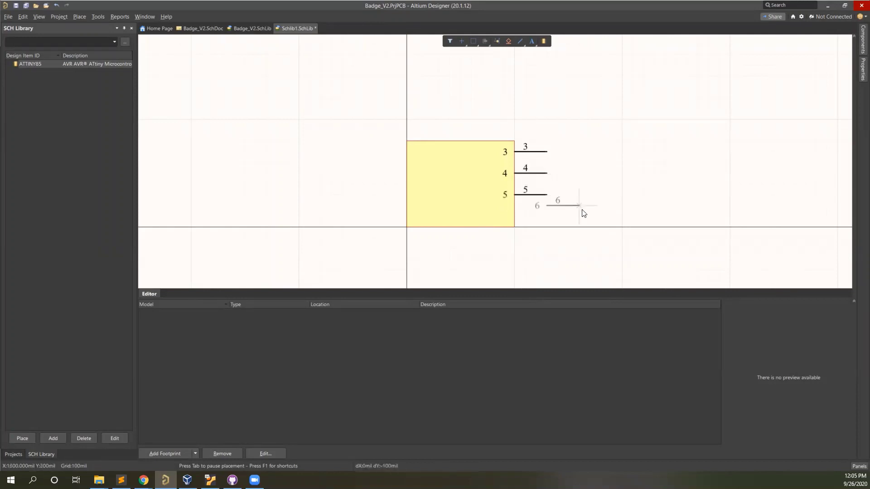
{"action": "left_click", "coordinate": [547, 216]}
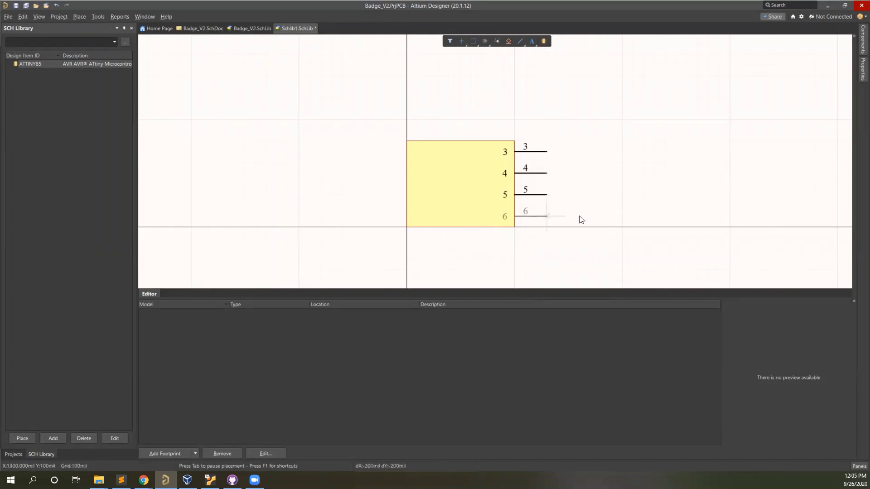
- Duplicate the four pins, mirror the copies horizontally and place them along the rectangle's left edge
{"action": "left_click_drag", "start_coordinate": [566, 266], "coordinate": [498, 135]}
{"action": "left_click", "coordinate": [573, 252]}
{"action": "left_click_drag", "start_coordinate": [573, 252], "coordinate": [520, 132]}
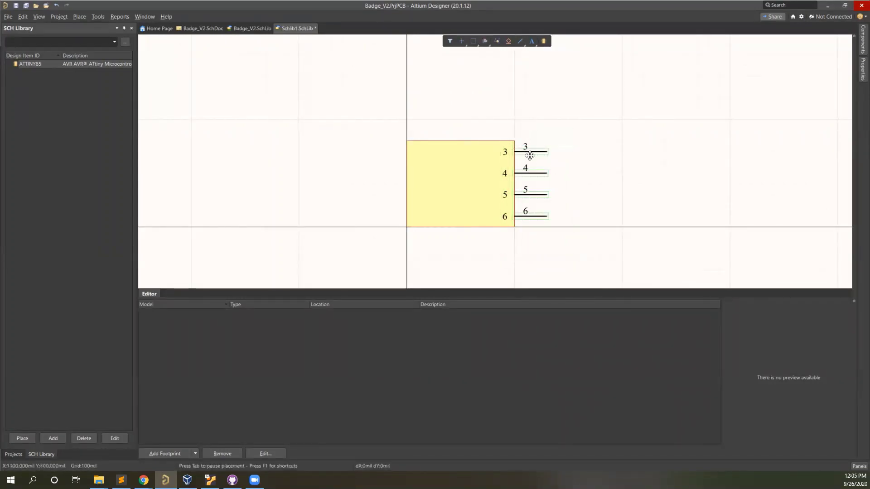
{"action": "key", "text": "x"}
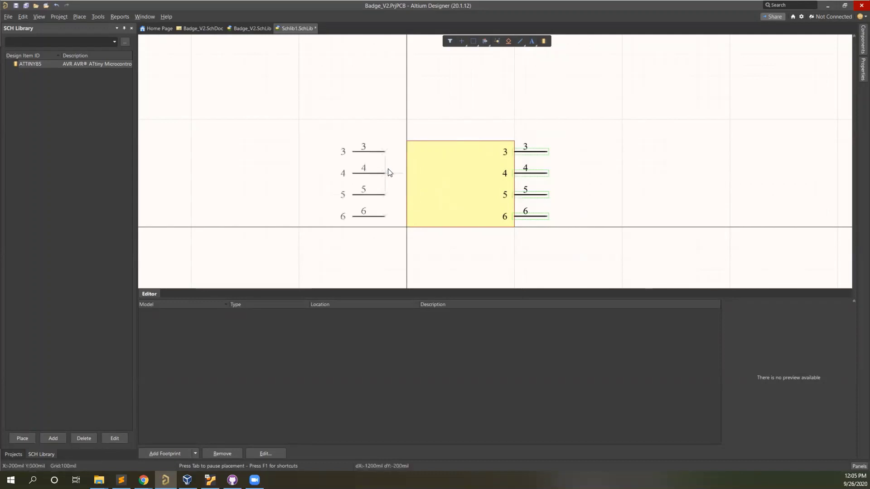
{"action": "key", "text": "y"}
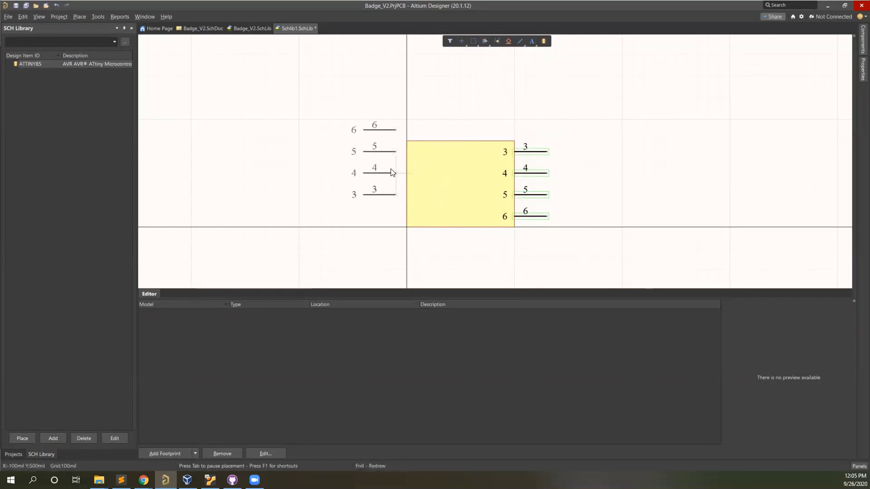
{"action": "key", "text": "y"}
{"action": "key", "text": "x"}
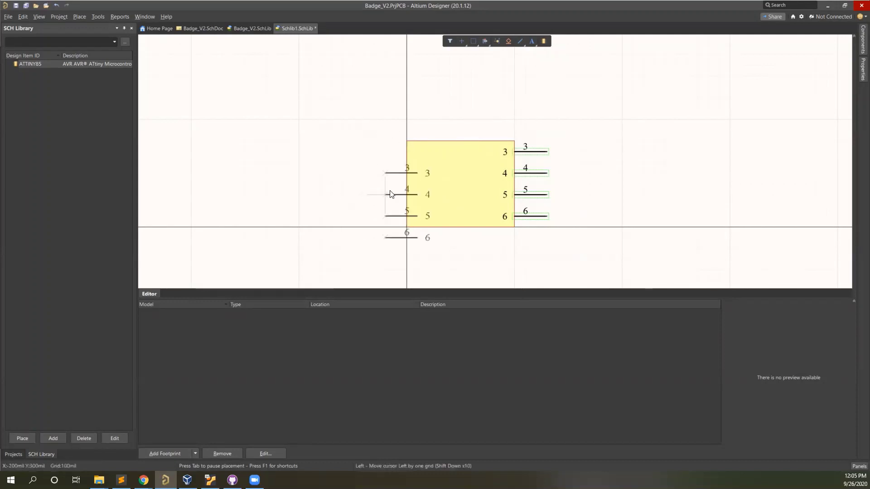
{"action": "left_click", "coordinate": [374, 177]}
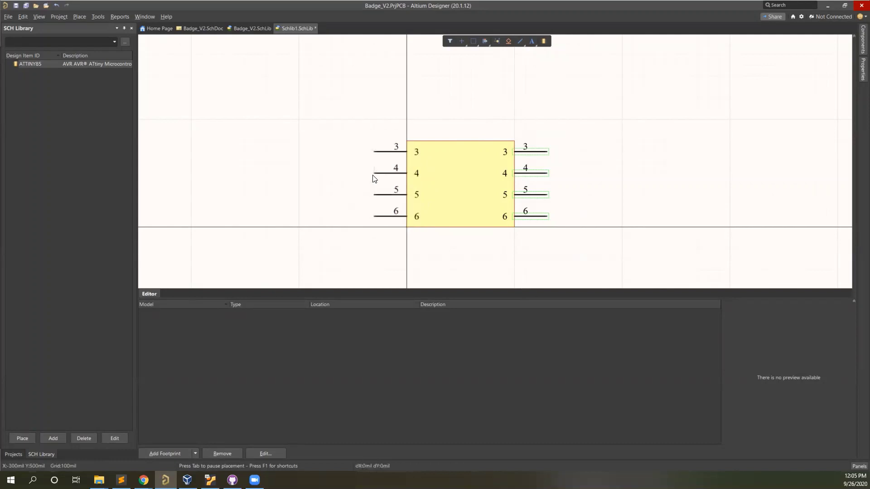
{"action": "left_click", "coordinate": [605, 204]}
- Set the designator of the uppermost pin on the symbol's left edge to 1
{"action": "double_click", "coordinate": [390, 149]}
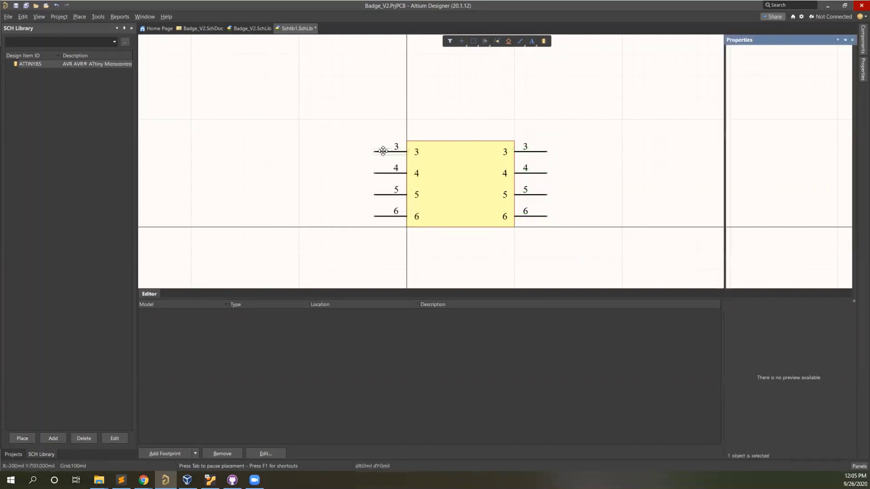
{"action": "left_click", "coordinate": [797, 159]}
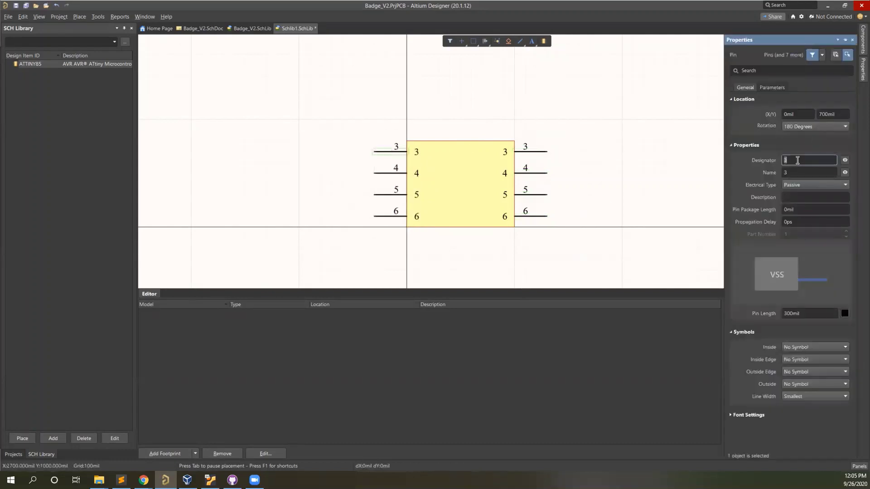
{"action": "type", "text": "1"}
- Examine the pin functions in the PDIP/SOIC pinout of the ATtiny85 datasheet in Chrome, including RESET, the clock pins and the SPI pins
{"action": "mouse_move", "coordinate": [143, 481]}
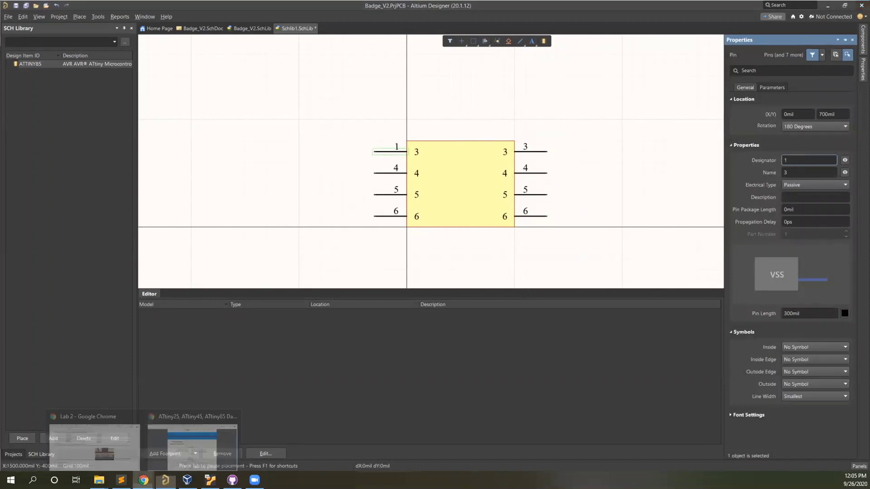
{"action": "left_click", "coordinate": [203, 447]}
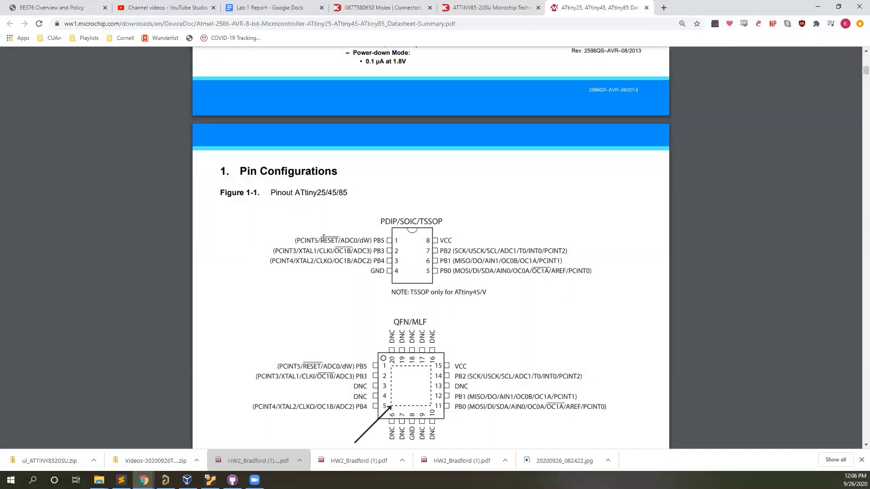
{"action": "left_click_drag", "start_coordinate": [319, 239], "coordinate": [336, 239]}
{"action": "left_click", "coordinate": [373, 257]}
{"action": "left_click_drag", "start_coordinate": [351, 263], "coordinate": [318, 251]}
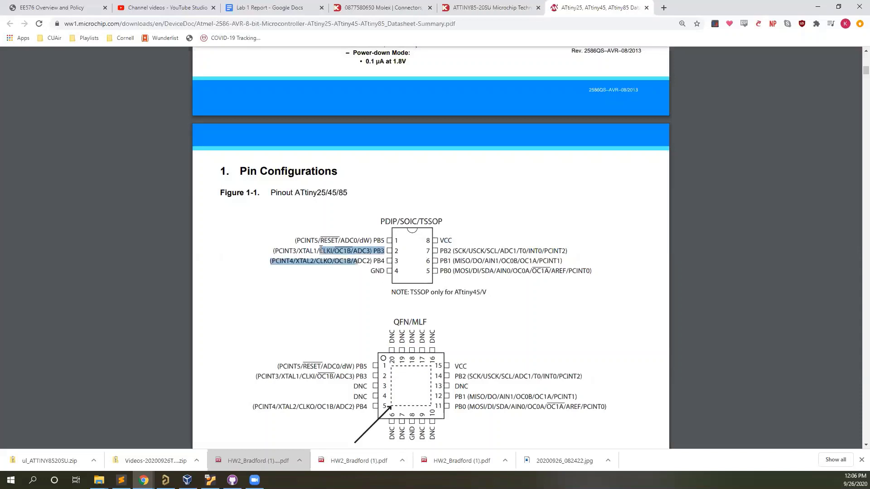
{"action": "left_click", "coordinate": [319, 252]}
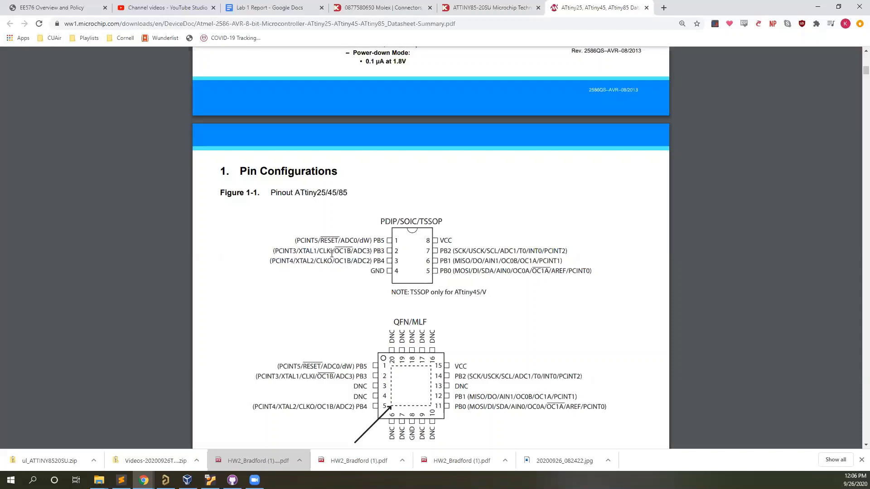
{"action": "left_click_drag", "start_coordinate": [299, 252], "coordinate": [311, 253]}
{"action": "left_click", "coordinate": [311, 263]}
{"action": "left_click_drag", "start_coordinate": [470, 270], "coordinate": [465, 259]}
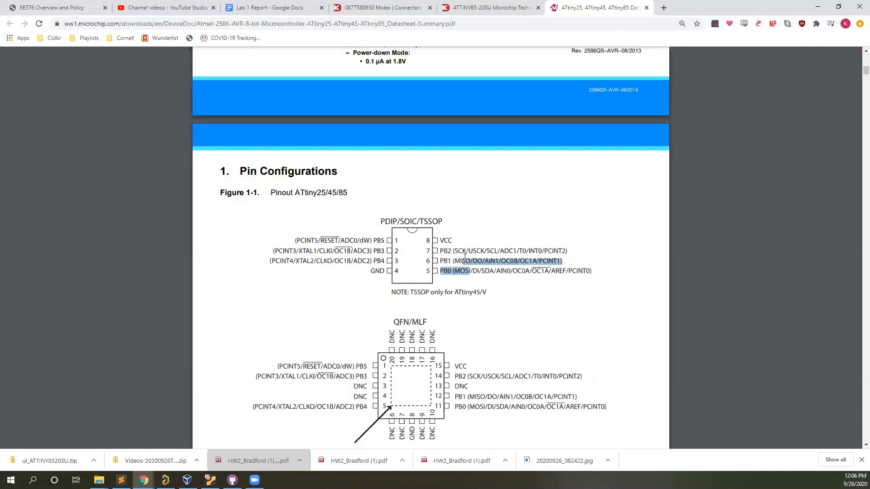
{"action": "left_click", "coordinate": [465, 258]}
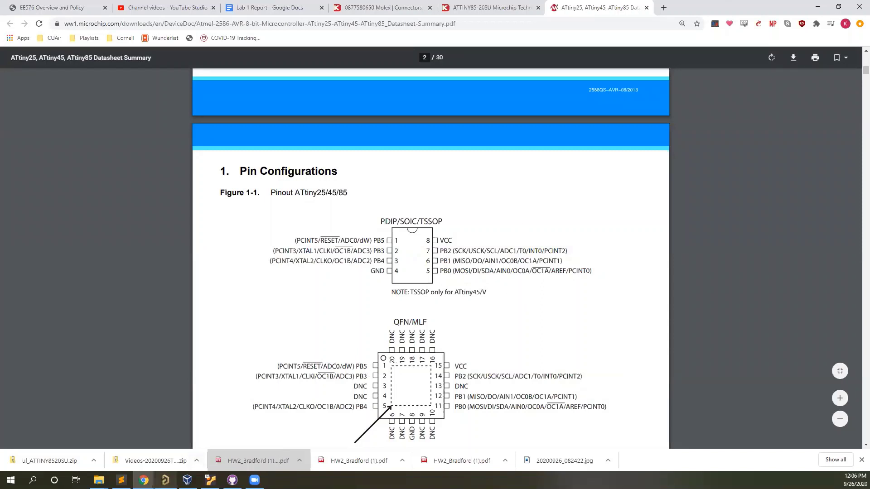
- Name pin 1 RESET in Altium Designer, using backslashes to put an overline across all of its letters
{"action": "left_click", "coordinate": [165, 480]}
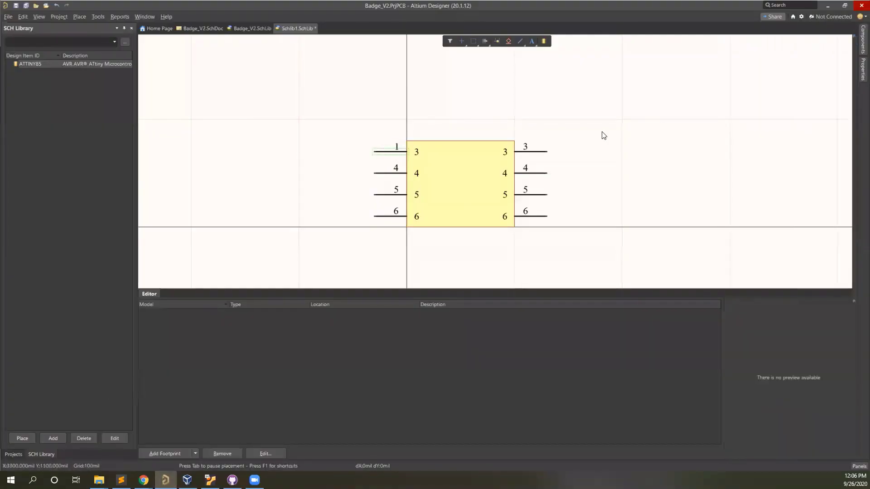
{"action": "key", "text": "Tab"}
{"action": "left_click", "coordinate": [803, 172]}
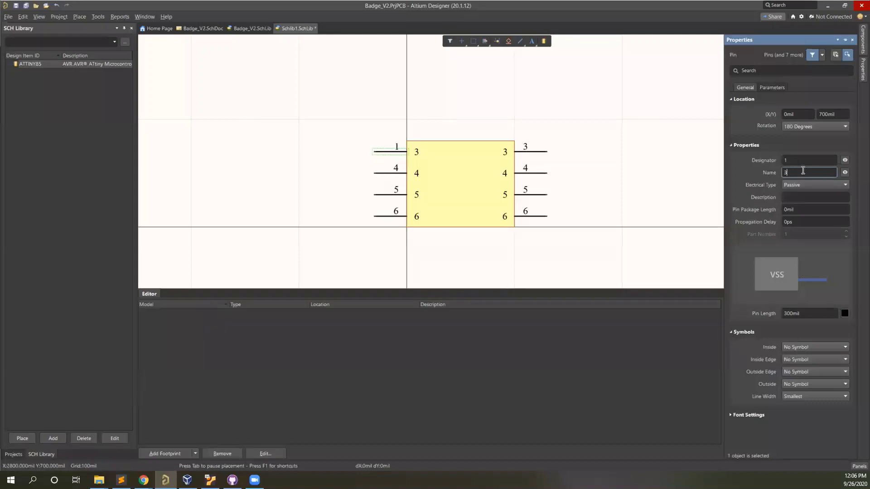
{"action": "double_click", "coordinate": [803, 171]}
{"action": "type", "text": "R/E/S/E/T"}
{"action": "key", "text": "Return"}
{"action": "key", "text": "BackSpace"}
{"action": "type", "text": "\\"}
{"action": "key", "text": "Return"}
{"action": "left_click", "coordinate": [793, 173]}
{"action": "key", "text": "BackSpace"}
{"action": "type", "text": "\\"}
{"action": "key", "text": "BackSpace"}
{"action": "type", "text": "\\E\\S\\E\\T"}
{"action": "key", "text": "Return"}
{"action": "left_click", "coordinate": [700, 188]}
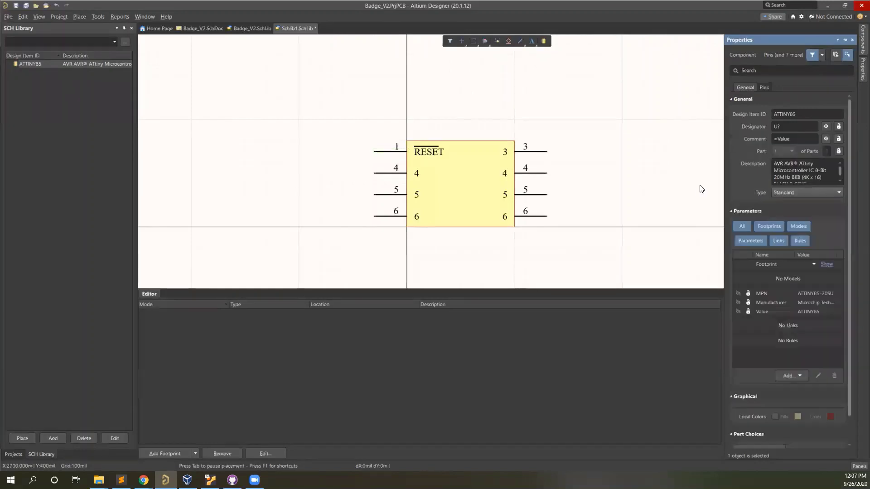
{"action": "double_click", "coordinate": [399, 150]}
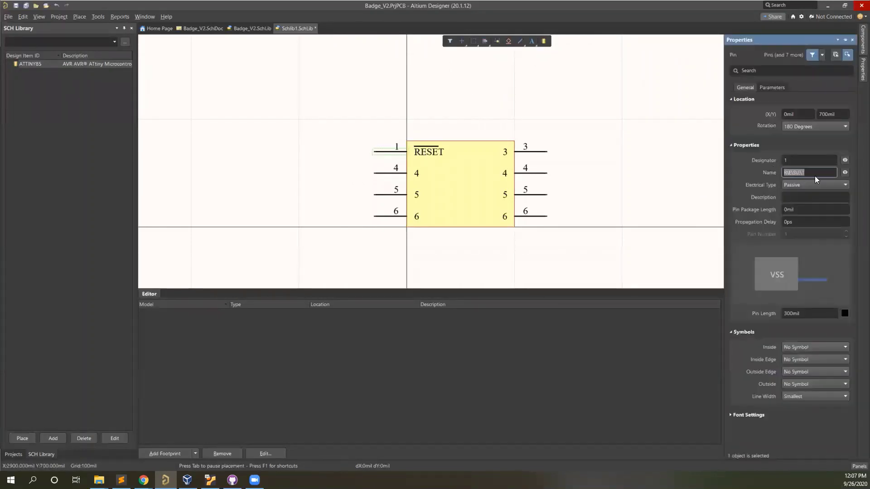
{"action": "left_click", "coordinate": [816, 173]}
{"action": "left_click", "coordinate": [618, 124]}
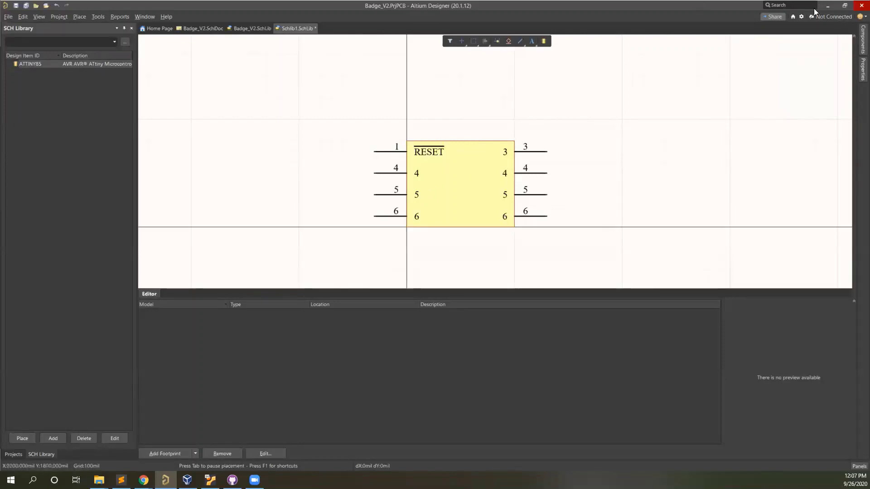
- Give the second pin on the symbol's left edge designator 2 and name PB3, following the ATtiny85 datasheet pinout in Chrome
{"action": "double_click", "coordinate": [398, 168]}
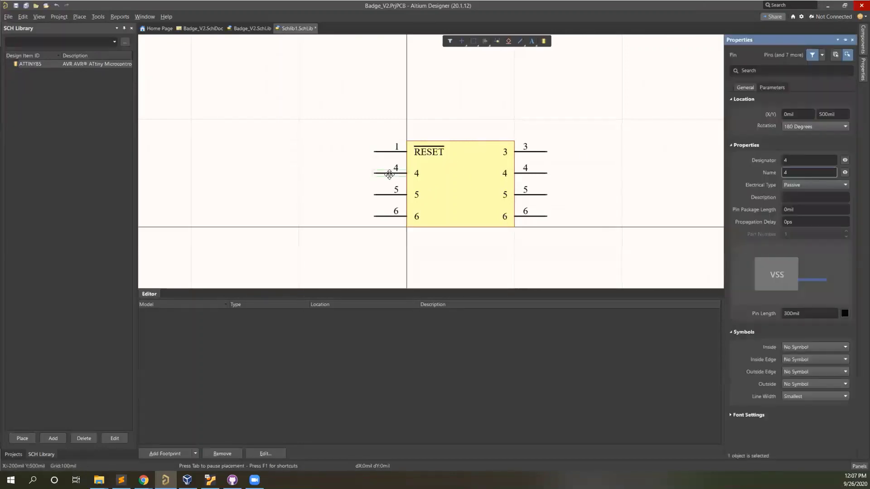
{"action": "left_click", "coordinate": [807, 161]}
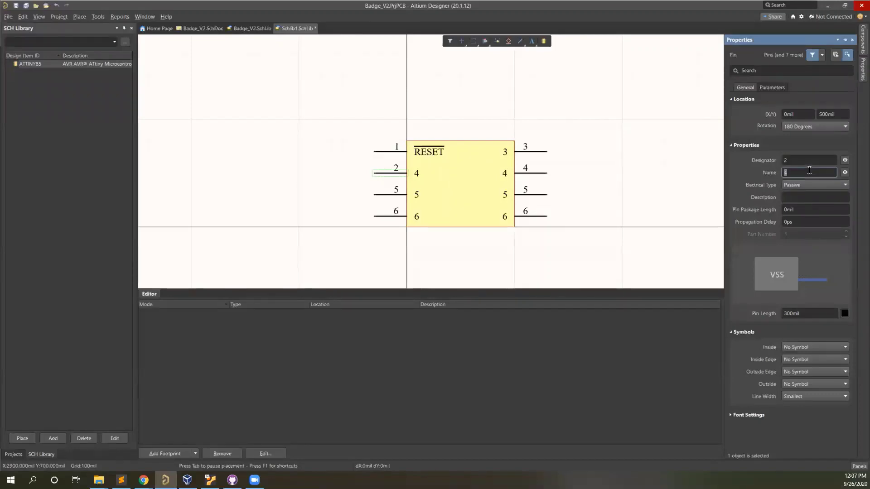
{"action": "left_click", "coordinate": [827, 6]}
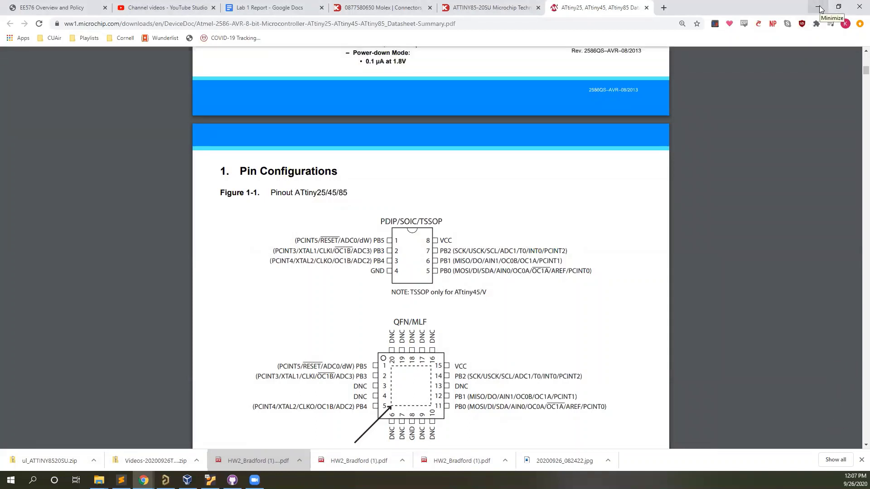
{"action": "left_click", "coordinate": [820, 9]}
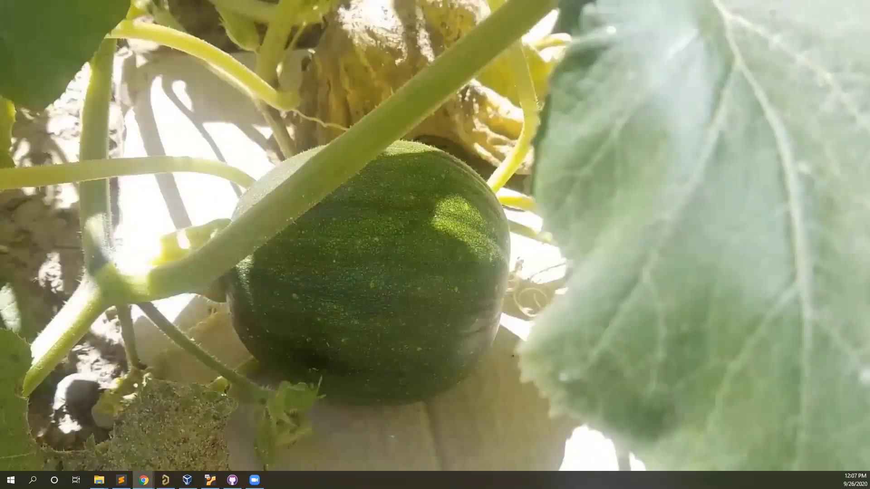
{"action": "left_click", "coordinate": [166, 480]}
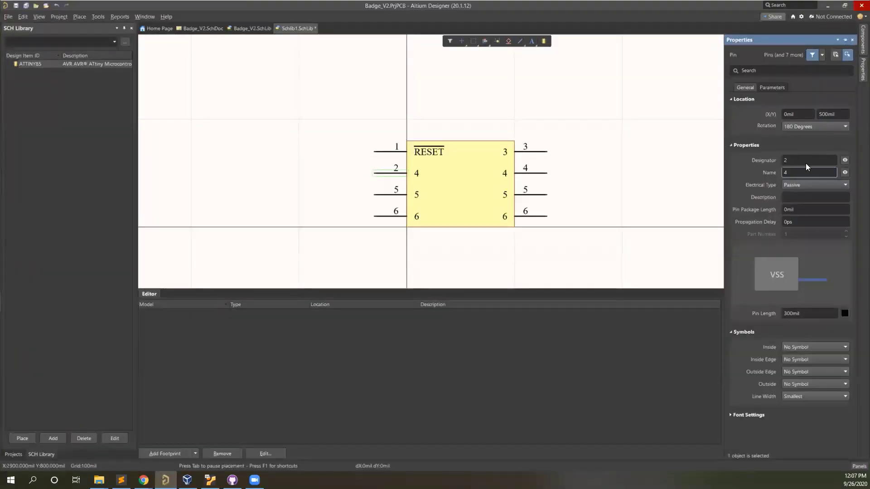
{"action": "key", "text": "BackSpace"}
{"action": "type", "text": "PB3"}
- Give the third pin on the symbol's left edge designator 3 and name PB4
{"action": "left_click", "coordinate": [389, 194]}
{"action": "double_click", "coordinate": [798, 160]}
{"action": "double_click", "coordinate": [804, 173]}
{"action": "type", "text": "PB"}
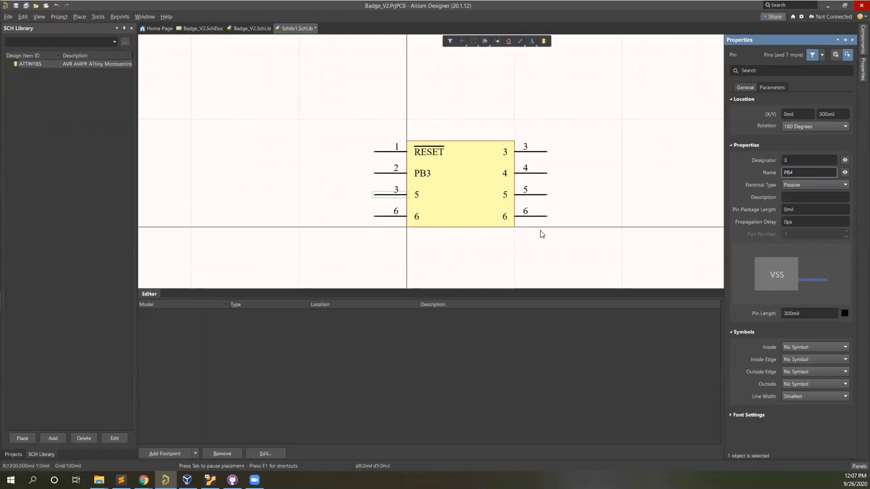
- Give the lowest pin on the symbol's left edge designator 4 and name GND
{"action": "left_click", "coordinate": [389, 216]}
{"action": "double_click", "coordinate": [797, 159]}
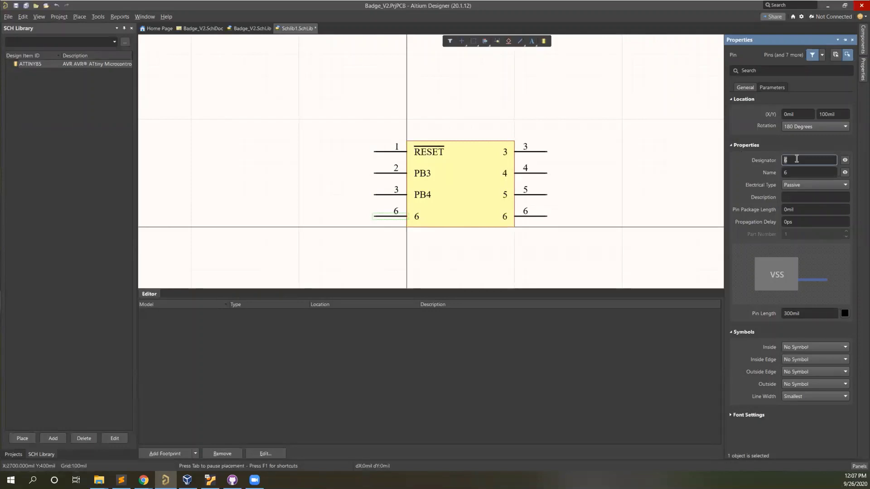
{"action": "type", "text": "4"}
{"action": "double_click", "coordinate": [799, 171]}
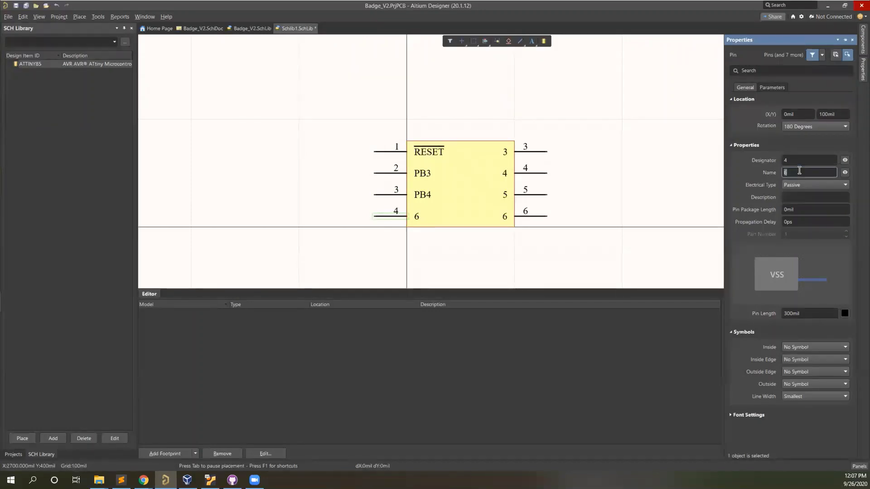
{"action": "type", "text": "GnD"}
{"action": "key", "text": "Return"}
- Following the datasheet pinout in Chrome, set the designators of the three lower right-edge pins in Altium Designer to 5, 6 and 7, from the lowest upward
{"action": "mouse_move", "coordinate": [143, 480]}
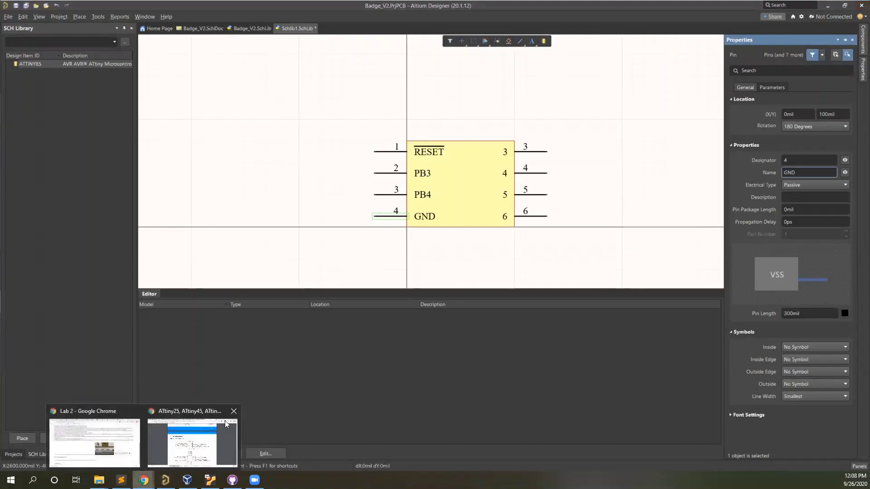
{"action": "left_click", "coordinate": [194, 424]}
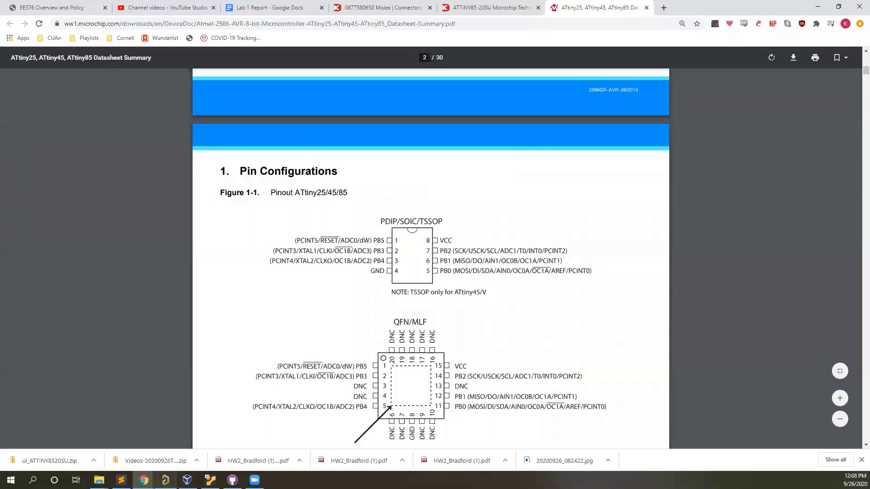
{"action": "mouse_move", "coordinate": [166, 480]}
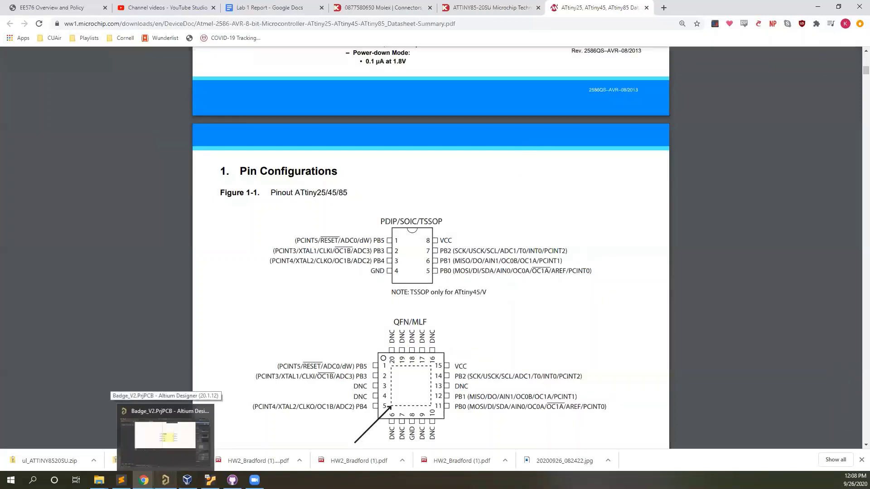
{"action": "left_click", "coordinate": [165, 435]}
{"action": "left_click", "coordinate": [795, 172]}
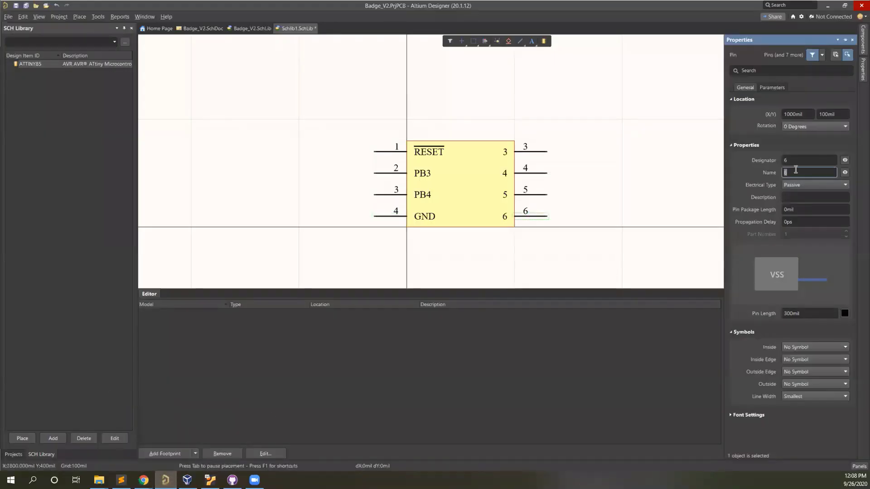
{"action": "left_click", "coordinate": [794, 161]}
{"action": "type", "text": "5"}
{"action": "left_click", "coordinate": [531, 195]}
{"action": "left_click", "coordinate": [808, 160]}
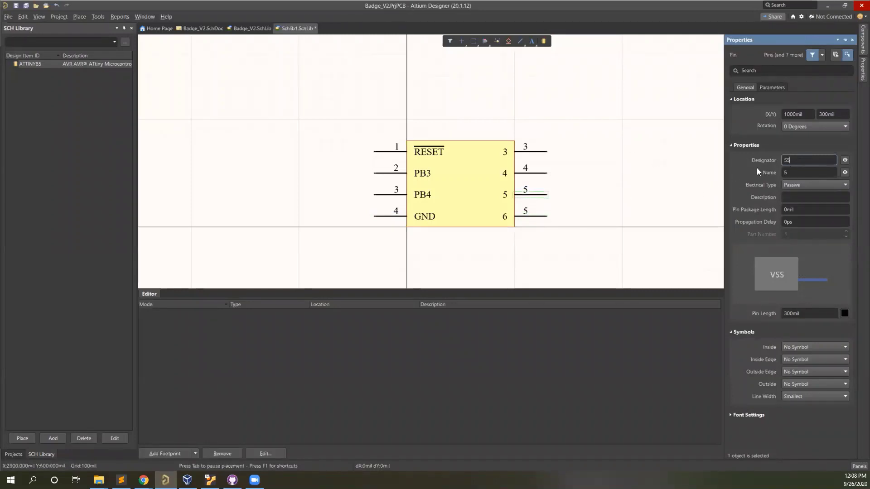
{"action": "type", "text": "6"}
{"action": "left_click", "coordinate": [543, 173]}
{"action": "type", "text": "7"}
- Give the uppermost pin on the symbol's right edge designator 8 and name VCC
{"action": "left_click", "coordinate": [535, 151]}
{"action": "left_click", "coordinate": [818, 158]}
{"action": "type", "text": "8"}
{"action": "key", "text": "Tab"}
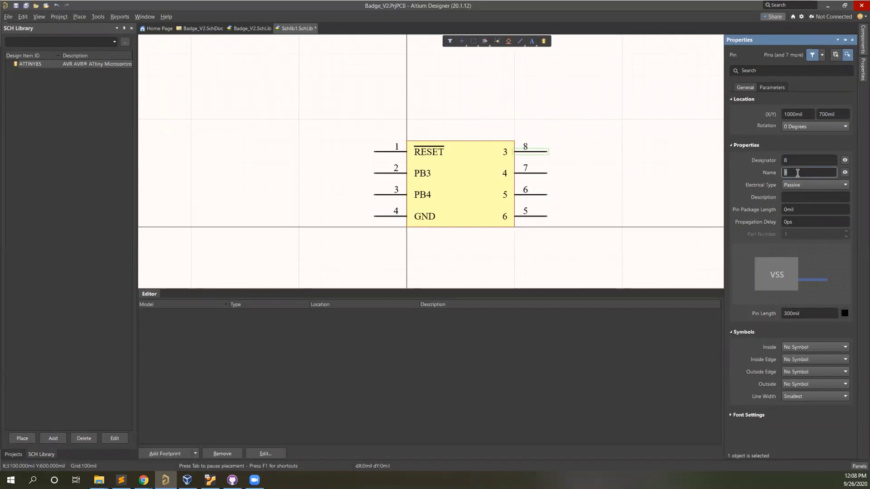
{"action": "type", "text": "VCC"}
{"action": "key", "text": "Return"}
- Check the right-side pin names in the datasheet pinout in Chrome and name pin 5 PB0 in Altium Designer
{"action": "mouse_move", "coordinate": [144, 480]}
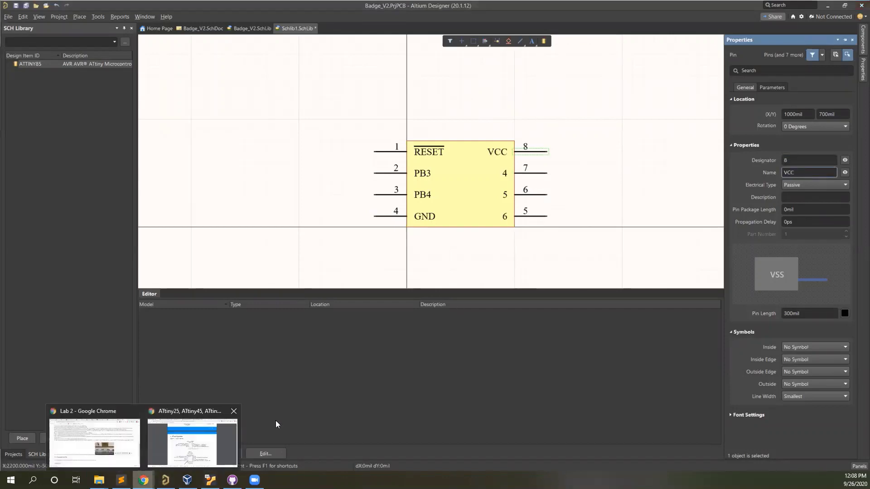
{"action": "left_click", "coordinate": [183, 441]}
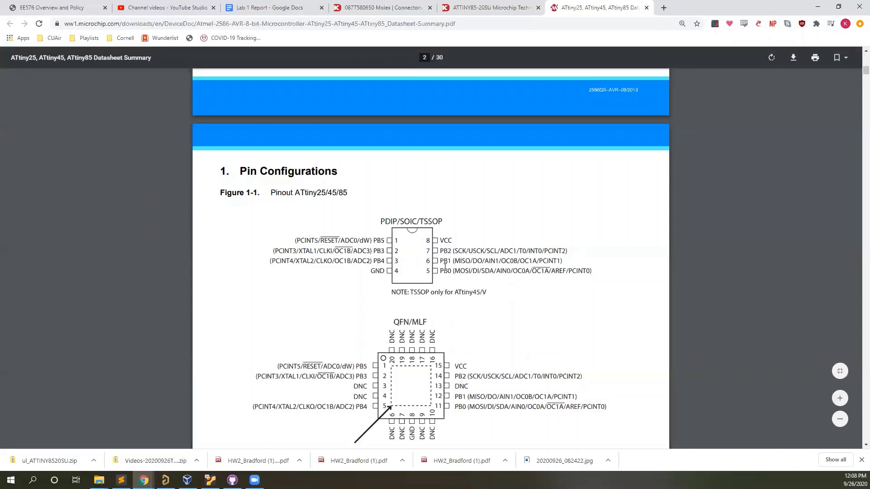
{"action": "left_click", "coordinate": [817, 6]}
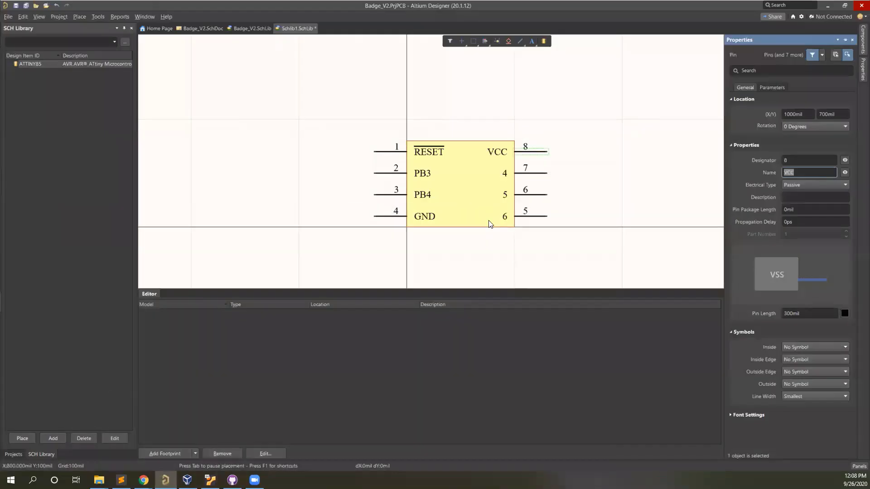
{"action": "left_click", "coordinate": [531, 216]}
{"action": "left_click", "coordinate": [804, 170]}
{"action": "type", "text": "P"}
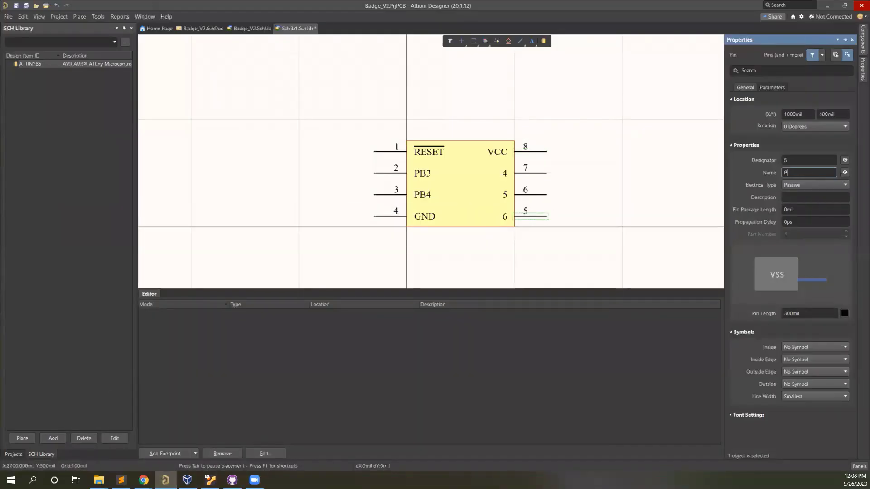
{"action": "type", "text": "B0"}
{"action": "key", "text": "Return"}
- Name pin 6 PB1 and pin 7 PB2 on the symbol's right edge
{"action": "left_click", "coordinate": [530, 195]}
{"action": "type", "text": "PB1"}
{"action": "key", "text": "Return"}
{"action": "left_click", "coordinate": [532, 173]}
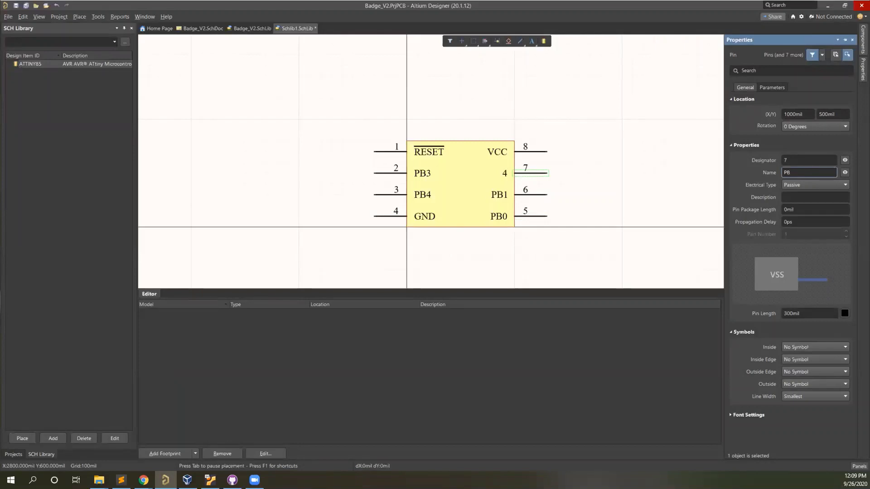
{"action": "key", "text": "Return"}
{"action": "left_click", "coordinate": [608, 184]}
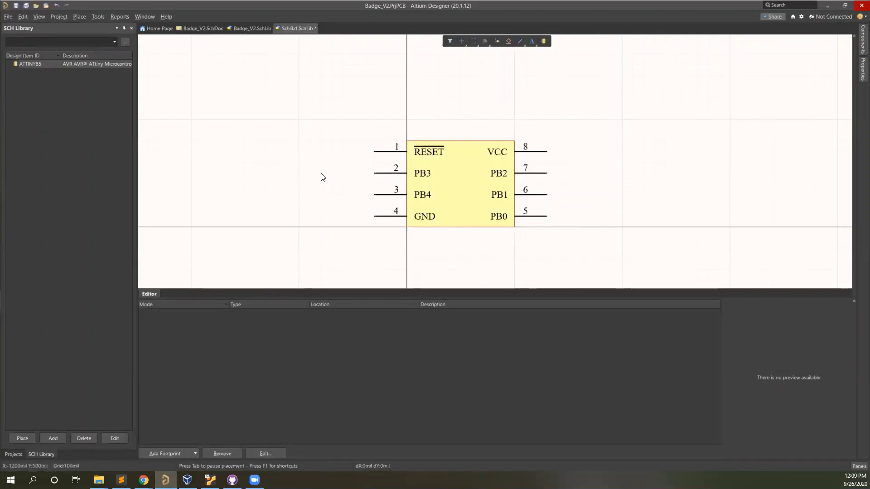
- Create a new PCB library document for the component's footprint
{"action": "left_click", "coordinate": [9, 17]}
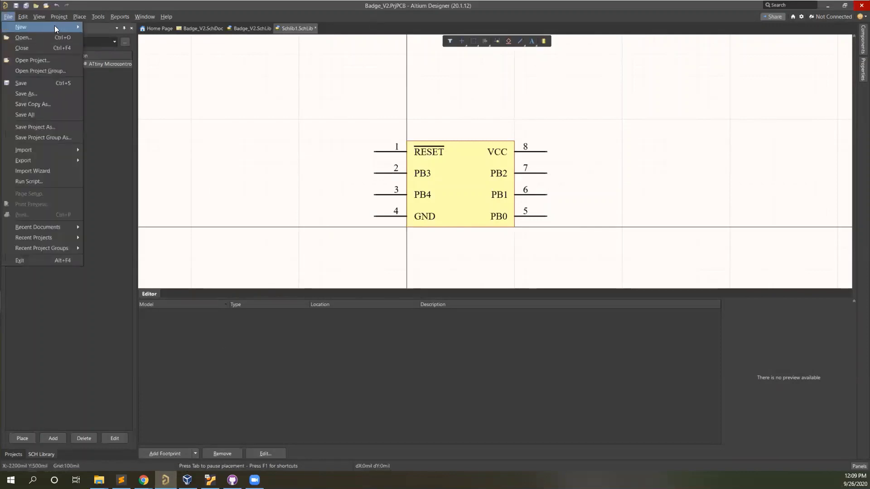
{"action": "mouse_move", "coordinate": [56, 27]}
{"action": "mouse_move", "coordinate": [136, 115]}
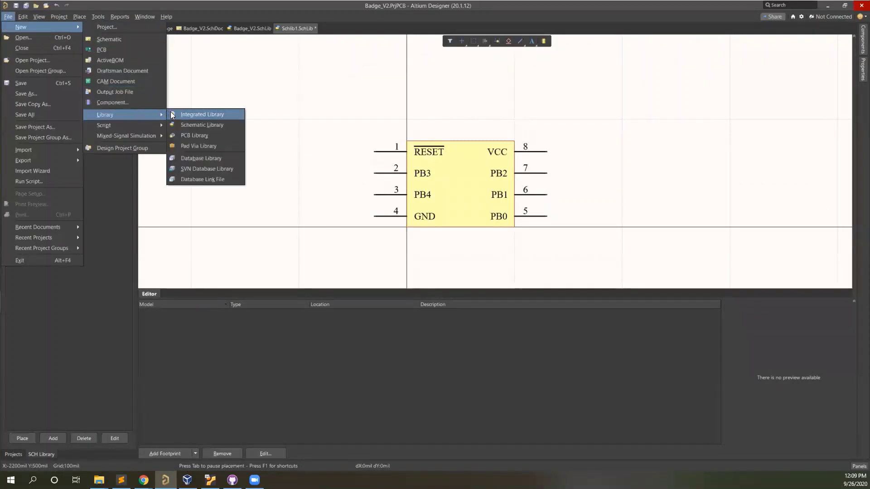
{"action": "left_click", "coordinate": [207, 136]}
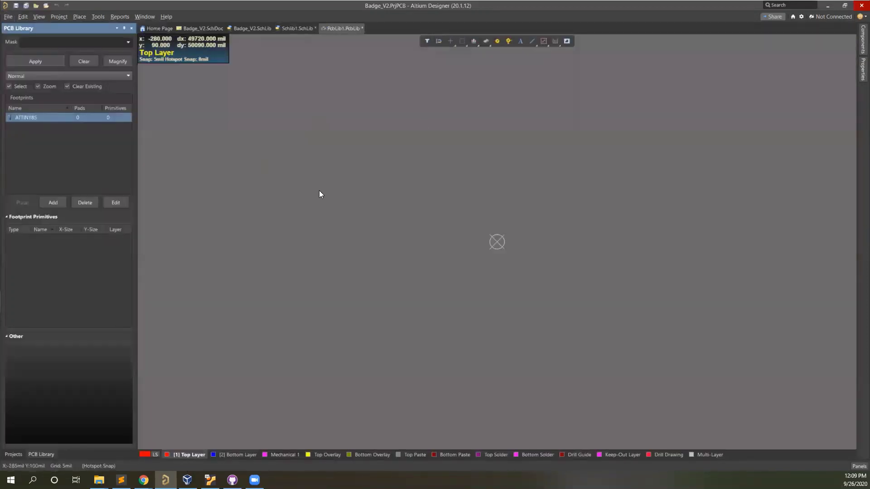
{"action": "left_click", "coordinate": [359, 208]}
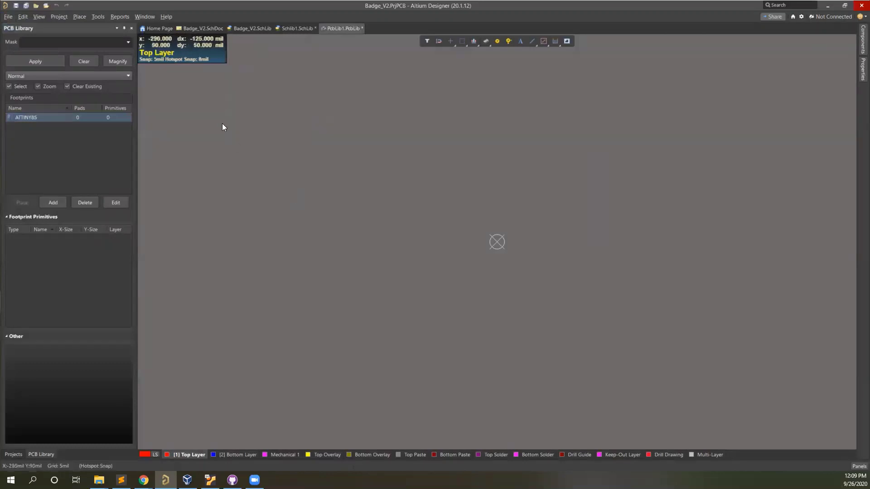
- Start the IPC Compliant Footprint Wizard and advance to its component type selection
{"action": "left_click", "coordinate": [97, 17]}
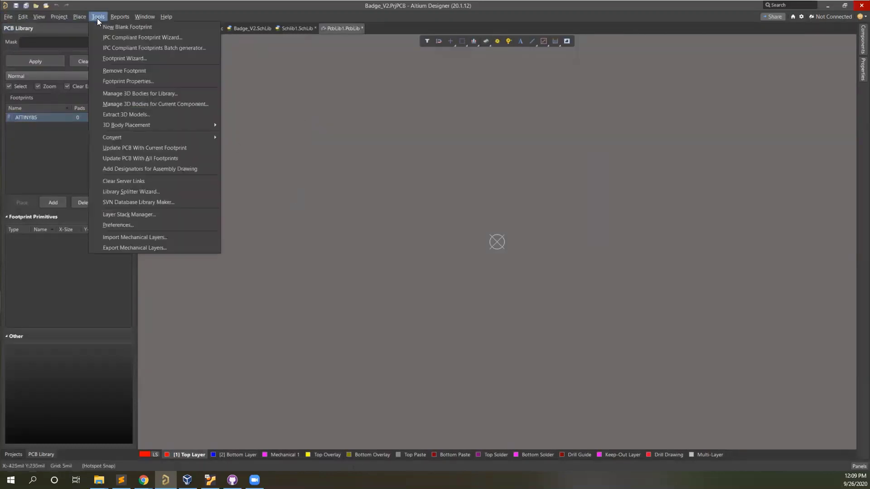
{"action": "left_click", "coordinate": [120, 39]}
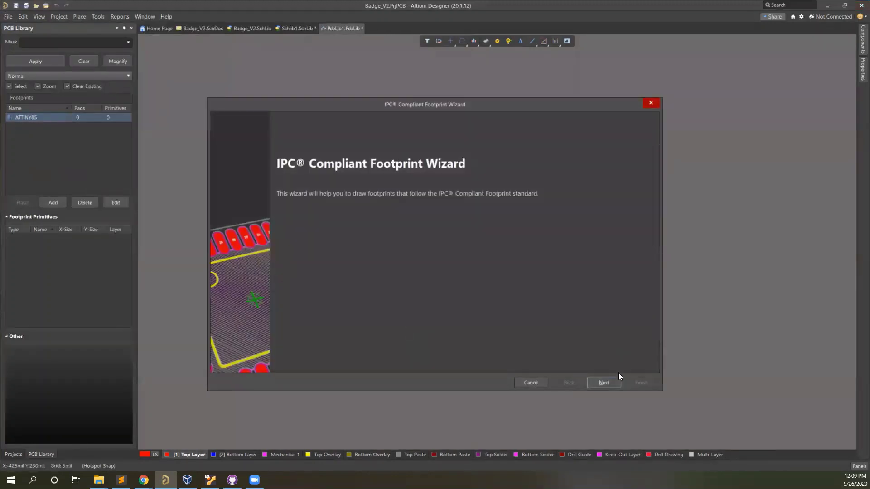
{"action": "left_click", "coordinate": [602, 382]}
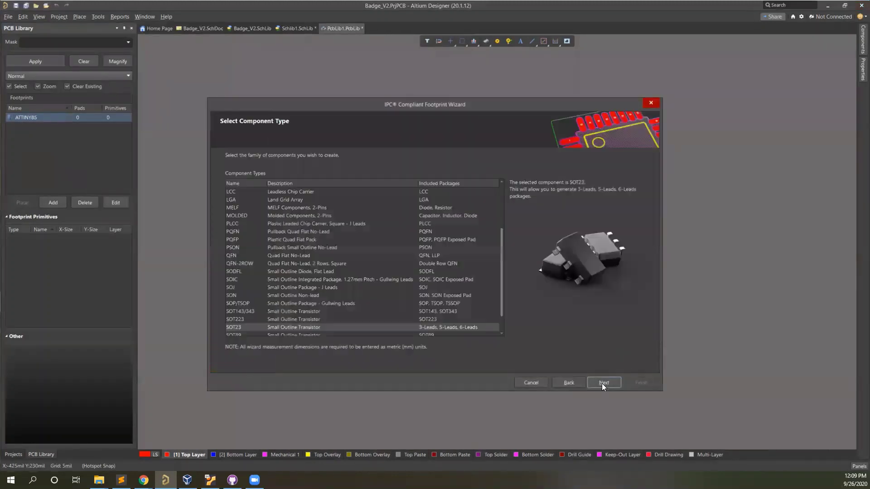
- Browse the wizard's component types from BGA to the SOT families, comparing their descriptions, included packages and preview images
{"action": "left_click", "coordinate": [388, 250]}
{"action": "key", "text": "Up"}
{"action": "key", "text": "Up"}
{"action": "key", "text": "Up"}
{"action": "key", "text": "Up"}
{"action": "key", "text": "Up"}
{"action": "key", "text": "Up"}
{"action": "key", "text": "Up"}
{"action": "key", "text": "Up"}
{"action": "key", "text": "Up"}
{"action": "key", "text": "Up"}
{"action": "key", "text": "Up"}
{"action": "key", "text": "Up"}
{"action": "key", "text": "Up"}
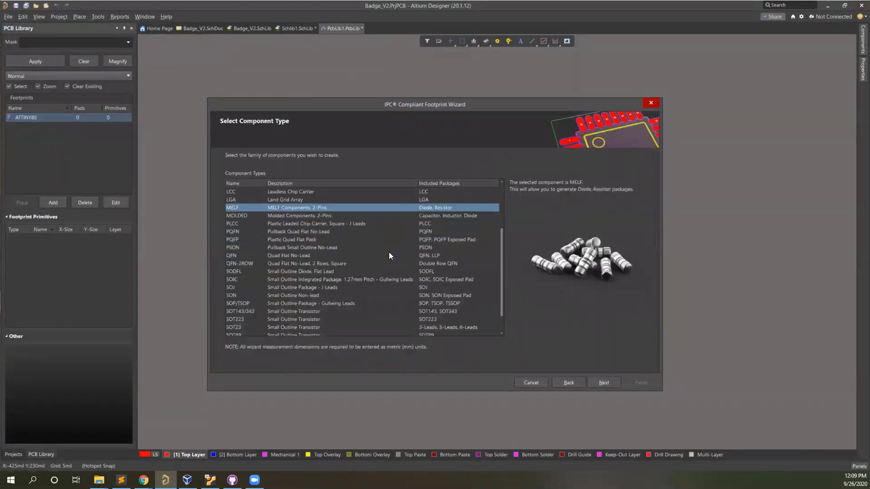
{"action": "key", "text": "Up"}
{"action": "key", "text": "Up"}
{"action": "key", "text": "Up"}
{"action": "key", "text": "Up"}
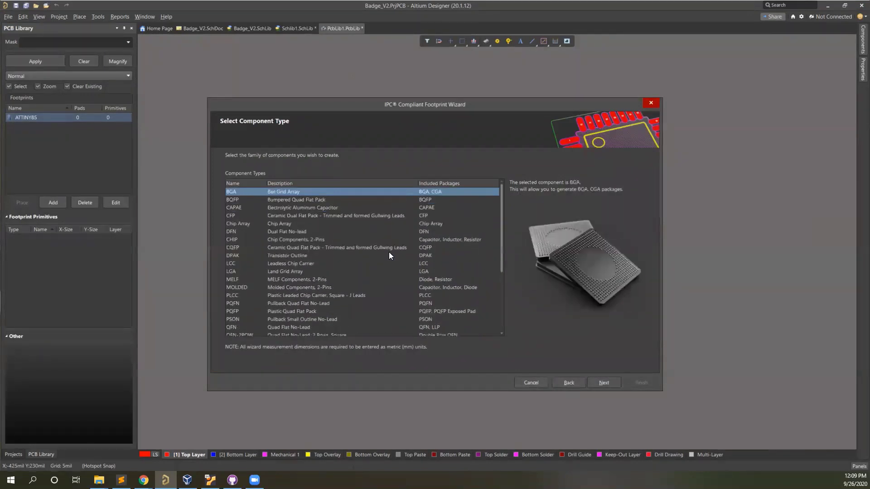
{"action": "key", "text": "Down"}
{"action": "key", "text": "Down"}
{"action": "key", "text": "Down"}
{"action": "key", "text": "Down"}
{"action": "key", "text": "Down"}
{"action": "key", "text": "Down"}
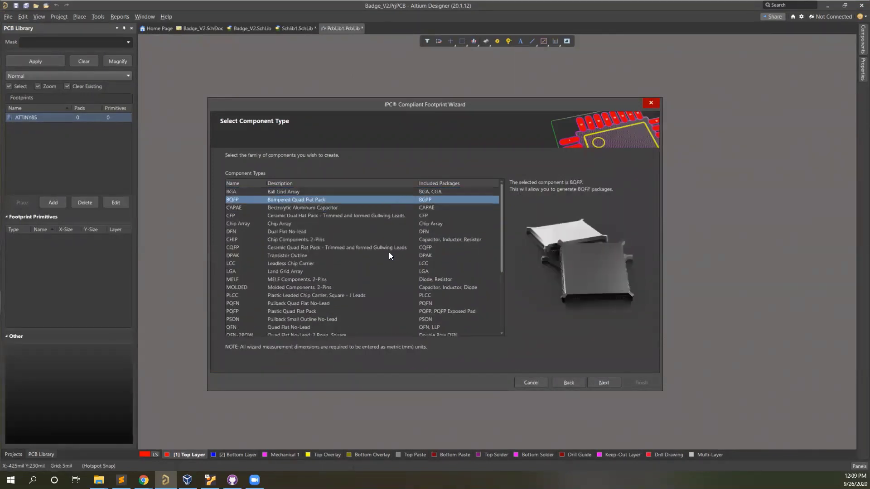
{"action": "key", "text": "Down"}
{"action": "key", "text": "Down"}
{"action": "key", "text": "Down"}
{"action": "key", "text": "Down"}
{"action": "key", "text": "Down"}
{"action": "key", "text": "Down"}
{"action": "key", "text": "Down"}
{"action": "key", "text": "Down"}
{"action": "key", "text": "Down"}
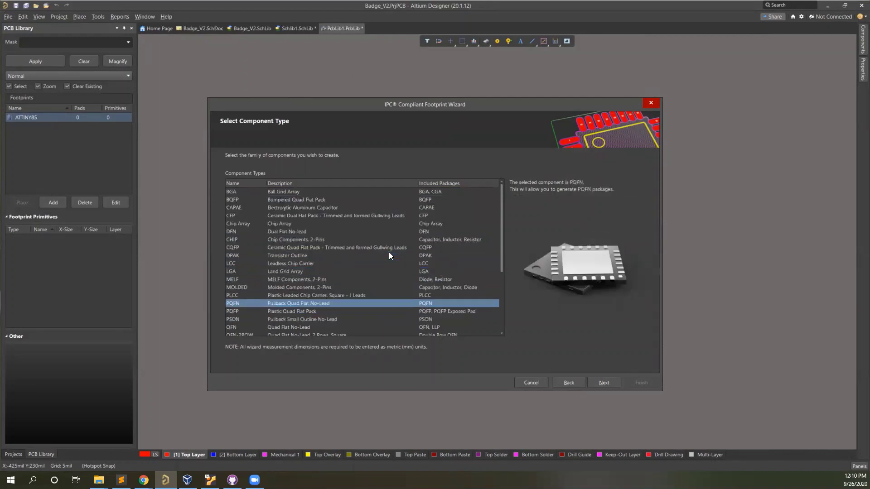
{"action": "key", "text": "Up"}
{"action": "key", "text": "Down"}
{"action": "key", "text": "Up"}
{"action": "key", "text": "Down"}
{"action": "key", "text": "Up"}
{"action": "key", "text": "Down"}
{"action": "key", "text": "Down"}
{"action": "key", "text": "Down"}
{"action": "key", "text": "Down"}
{"action": "key", "text": "Down"}
{"action": "key", "text": "Down"}
{"action": "key", "text": "Down"}
{"action": "key", "text": "Down"}
{"action": "key", "text": "Down"}
{"action": "key", "text": "Down"}
{"action": "key", "text": "Down"}
{"action": "key", "text": "Down"}
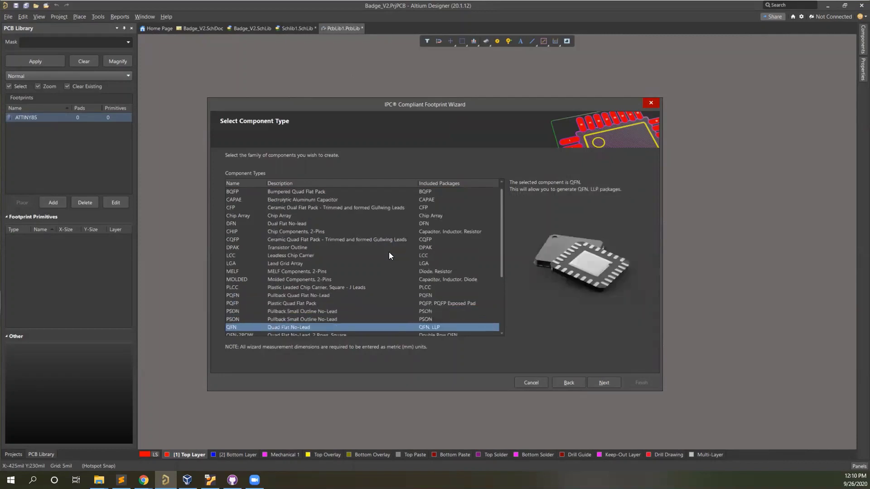
{"action": "scroll", "coordinate": [302, 220], "scroll_direction": "up", "scroll_amount": 3}
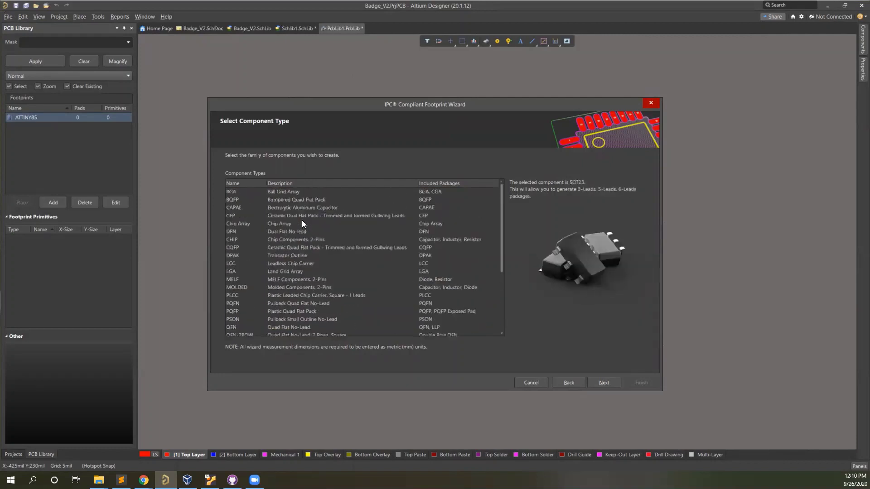
{"action": "scroll", "coordinate": [297, 297], "scroll_direction": "down", "scroll_amount": 4}
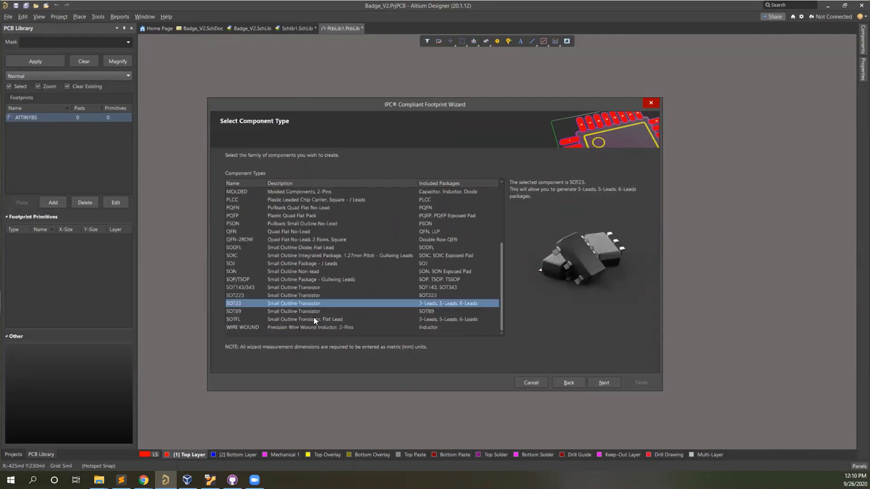
{"action": "key", "text": "Down"}
{"action": "key", "text": "Down"}
{"action": "key", "text": "Up"}
{"action": "key", "text": "Up"}
{"action": "key", "text": "Up"}
{"action": "key", "text": "Up"}
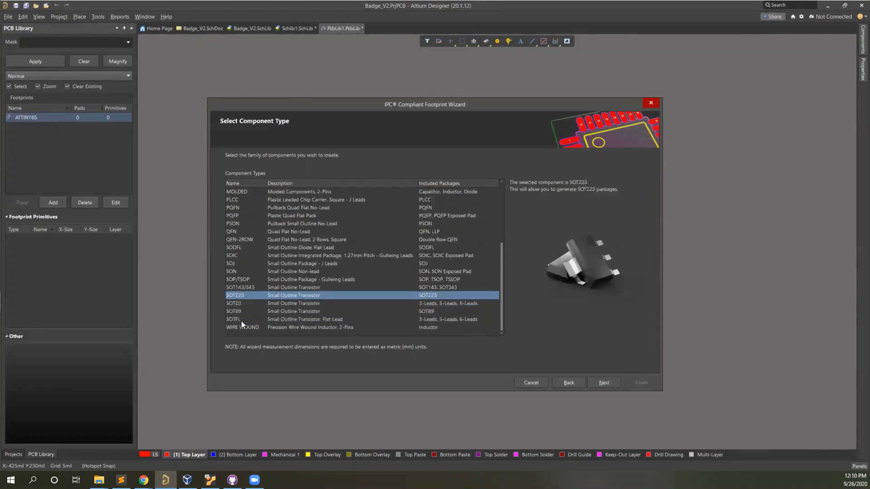
{"action": "key", "text": "Up"}
{"action": "key", "text": "Up"}
{"action": "key", "text": "Up"}
{"action": "key", "text": "Up"}
{"action": "key", "text": "Down"}
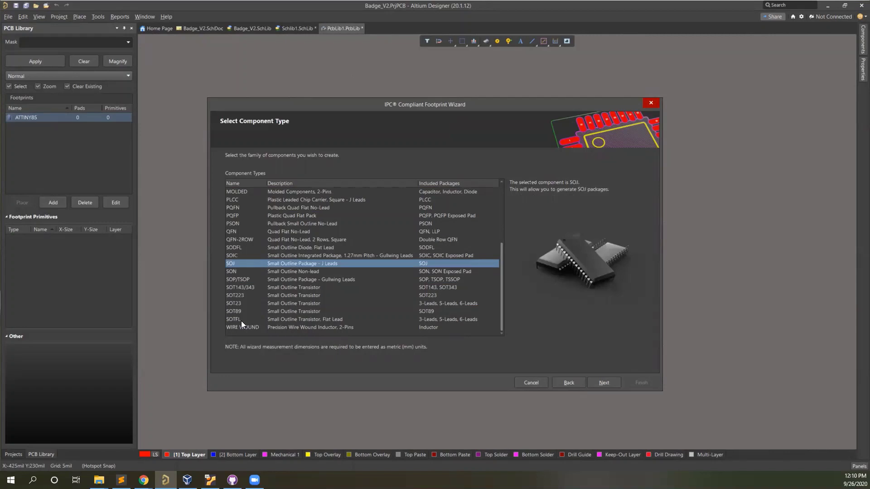
{"action": "key", "text": "Up"}
{"action": "key", "text": "Up"}
{"action": "key", "text": "Up"}
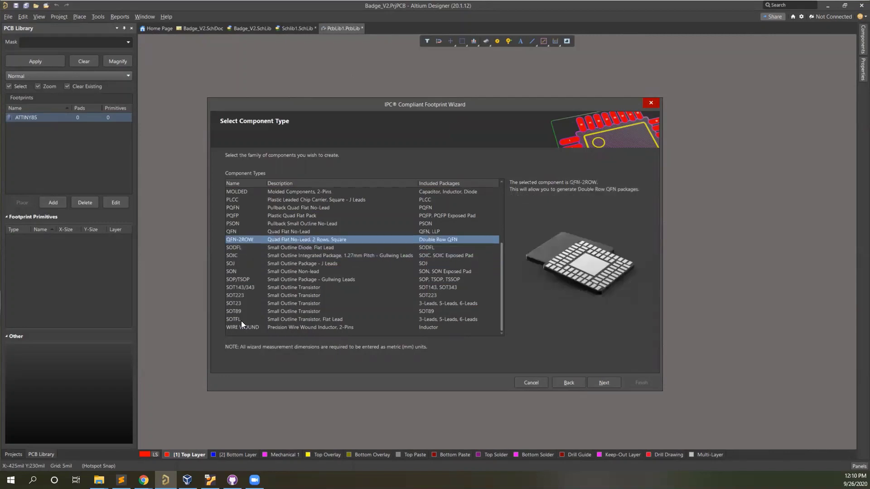
{"action": "key", "text": "Up"}
{"action": "key", "text": "Up"}
{"action": "key", "text": "Up"}
{"action": "key", "text": "Up"}
{"action": "key", "text": "Up"}
{"action": "key", "text": "Up"}
{"action": "key", "text": "Up"}
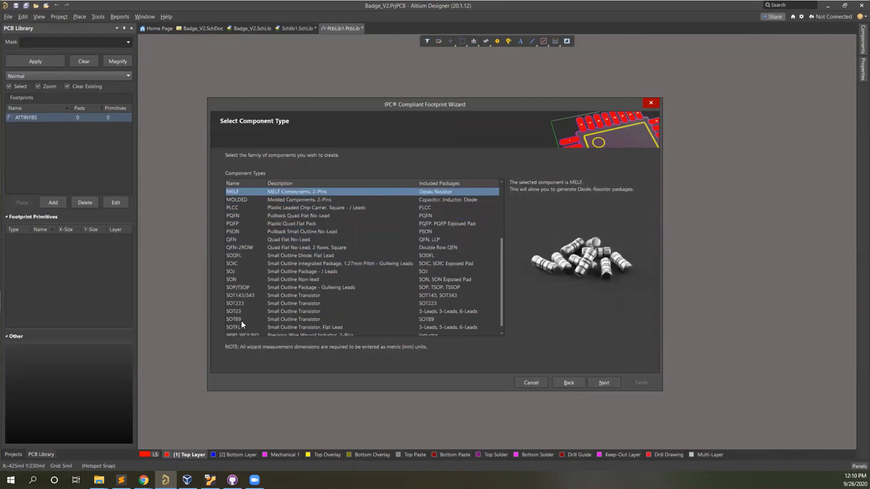
{"action": "key", "text": "Up"}
{"action": "key", "text": "Up"}
{"action": "key", "text": "Up"}
{"action": "key", "text": "Up"}
{"action": "key", "text": "Up"}
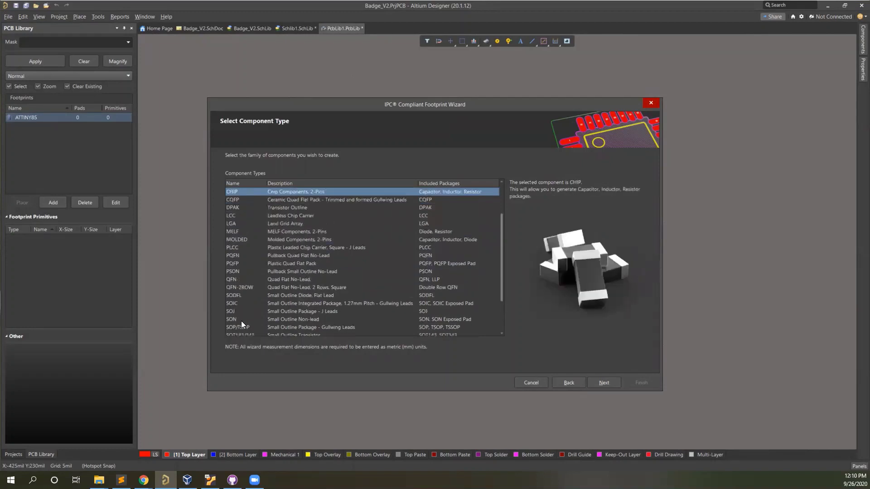
{"action": "key", "text": "Up"}
{"action": "key", "text": "Up"}
{"action": "key", "text": "Up"}
{"action": "key", "text": "Up"}
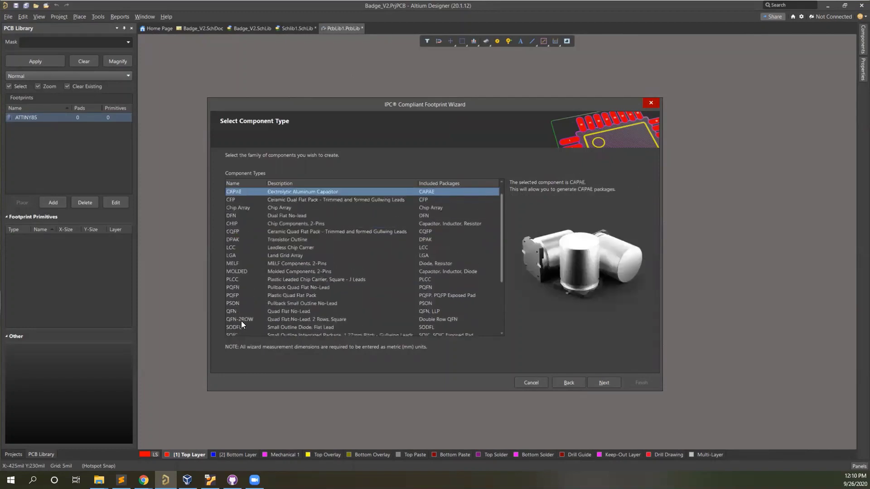
{"action": "key", "text": "Up"}
{"action": "key", "text": "Up"}
{"action": "key", "text": "Down"}
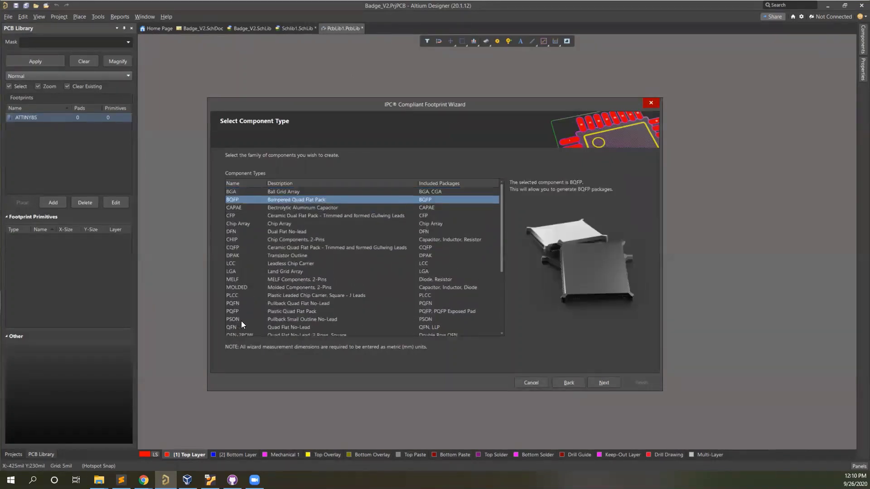
{"action": "key", "text": "Down"}
{"action": "key", "text": "Down"}
{"action": "key", "text": "Down"}
{"action": "key", "text": "Down"}
{"action": "key", "text": "Down"}
- Switch to Chrome and check the ATTINY85-20SU's package type on its Digi-Key product page
{"action": "mouse_move", "coordinate": [144, 480]}
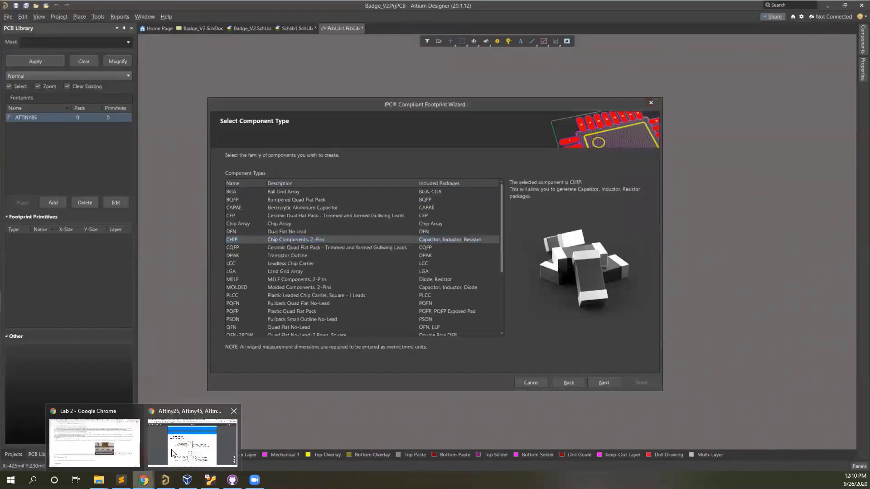
{"action": "left_click", "coordinate": [193, 442]}
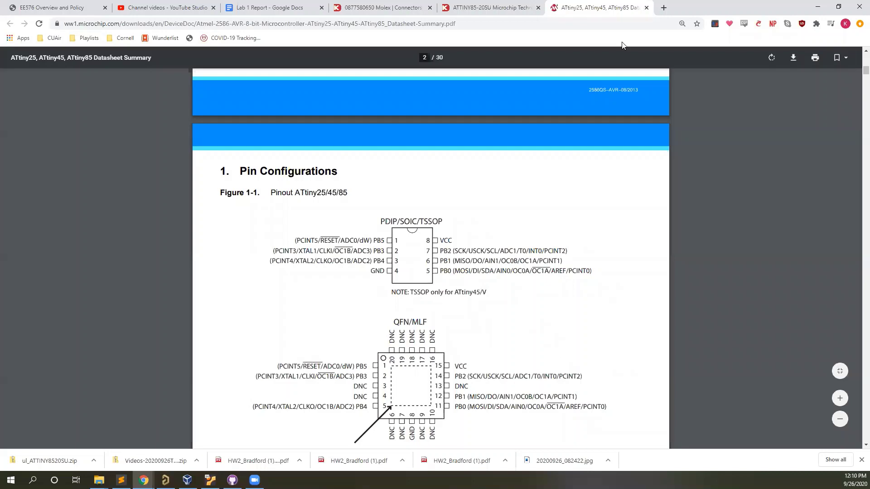
{"action": "key", "text": "ctrl+shift+Tab"}
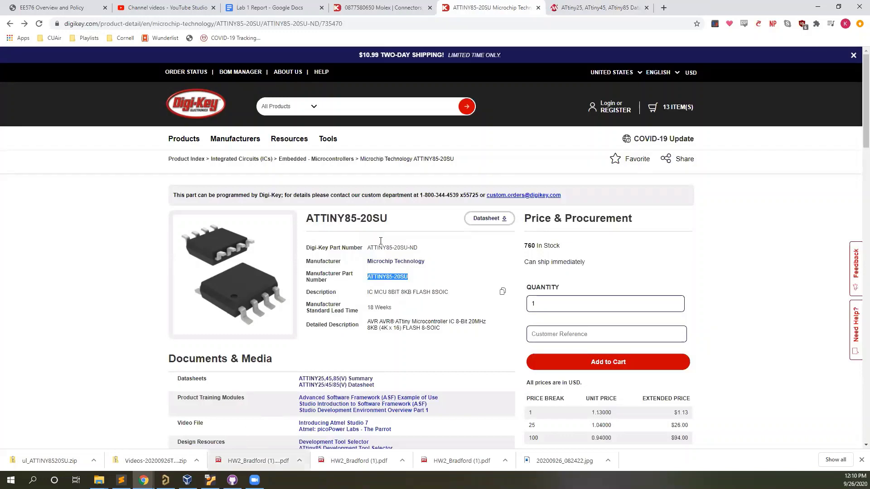
{"action": "key", "text": "ctrl+Tab"}
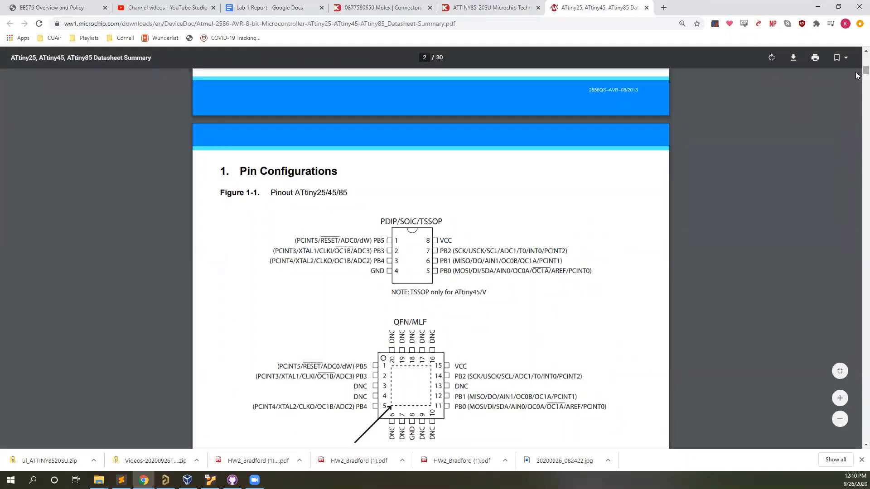
- Find the S8S1 package drawing on page 16 of the datasheet and examine its views and common dimensions table
{"action": "right_click", "coordinate": [857, 222]}
{"action": "left_click", "coordinate": [862, 70]}
{"action": "mouse_move", "coordinate": [864, 71]}
{"action": "left_mouse_down"}
{"action": "mouse_move", "coordinate": [858, 442]}
{"action": "mouse_move", "coordinate": [847, 357]}
{"action": "mouse_move", "coordinate": [853, 239]}
{"action": "mouse_move", "coordinate": [853, 255]}
{"action": "left_mouse_up"}
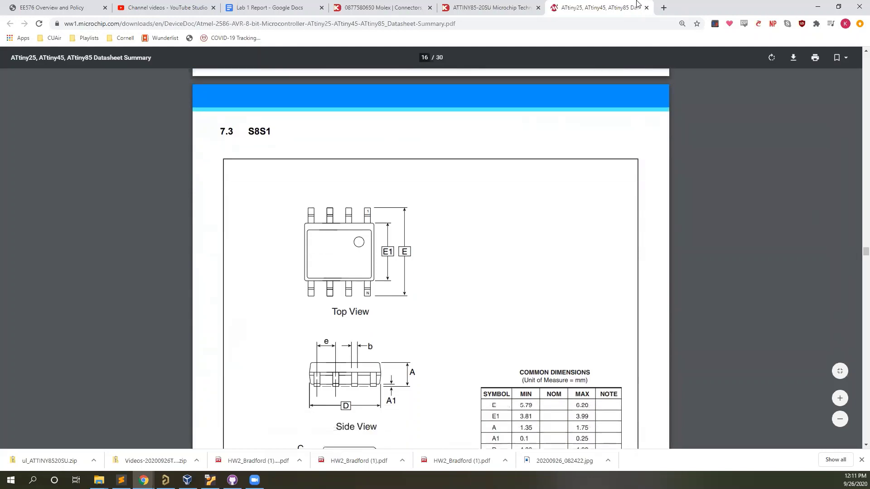
{"action": "left_click", "coordinate": [488, 8]}
{"action": "scroll", "coordinate": [448, 349], "scroll_direction": "down", "scroll_amount": 5}
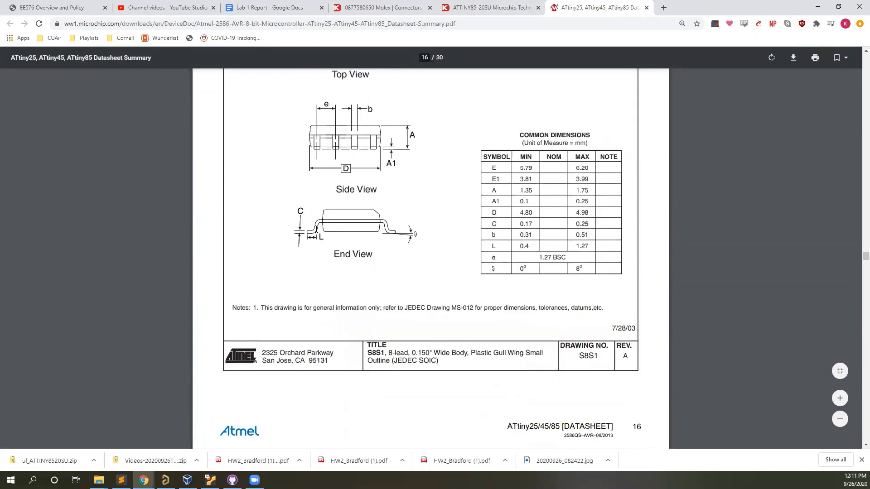
{"action": "scroll", "coordinate": [450, 225], "scroll_direction": "up", "scroll_amount": 4}
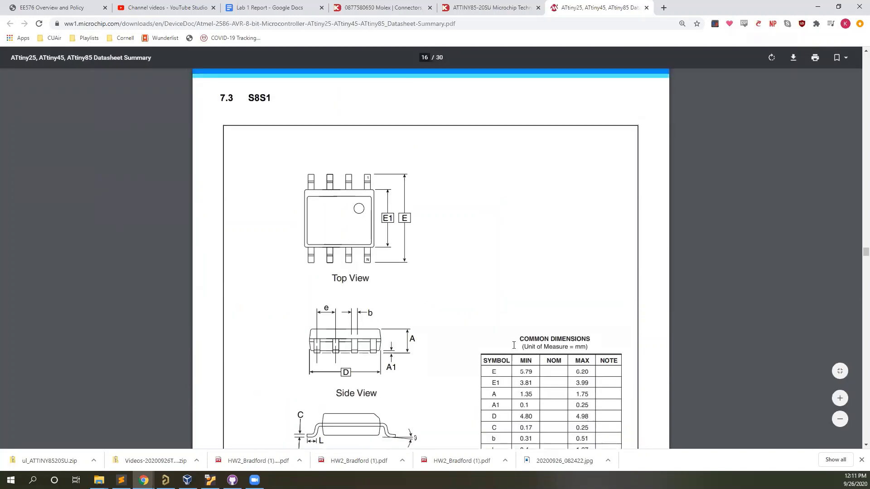
{"action": "scroll", "coordinate": [514, 345], "scroll_direction": "down", "scroll_amount": 1}
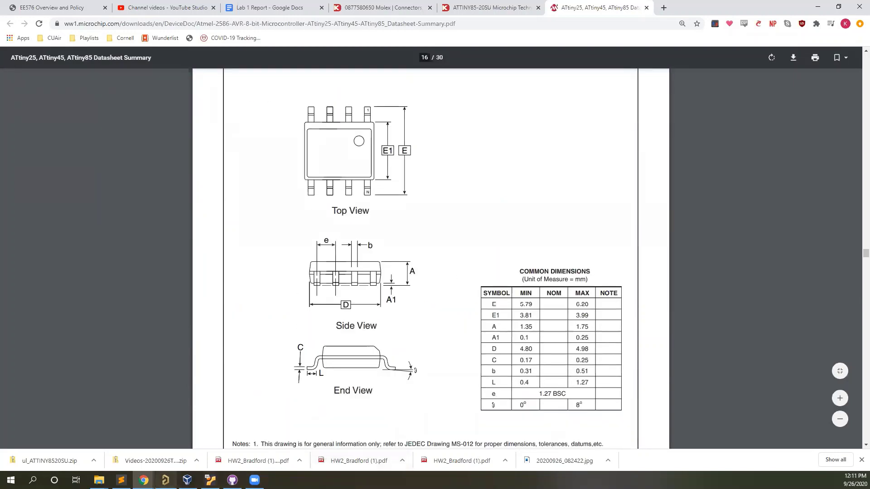
- Switch back to Altium Designer, choose SOIC as the component type and advance to the package dimensions
{"action": "left_click", "coordinate": [165, 480]}
{"action": "scroll", "coordinate": [277, 271], "scroll_direction": "down", "scroll_amount": 3}
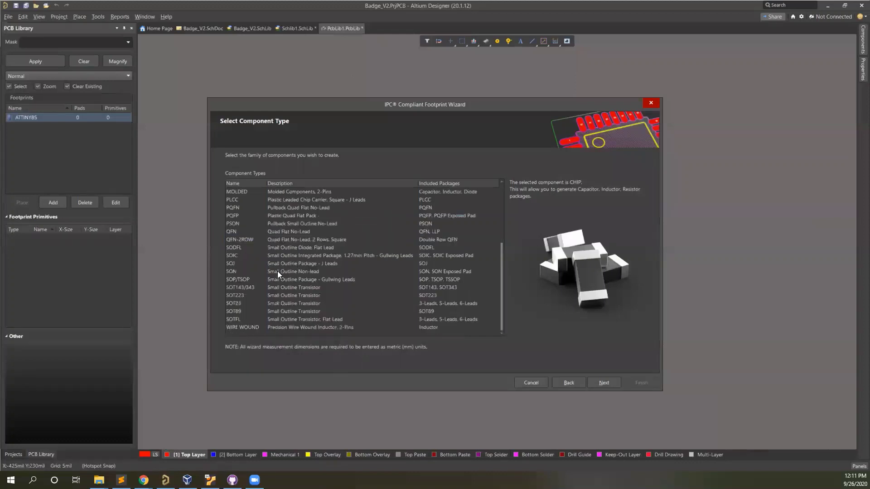
{"action": "scroll", "coordinate": [280, 316], "scroll_direction": "down", "scroll_amount": 1}
{"action": "left_click", "coordinate": [254, 257]}
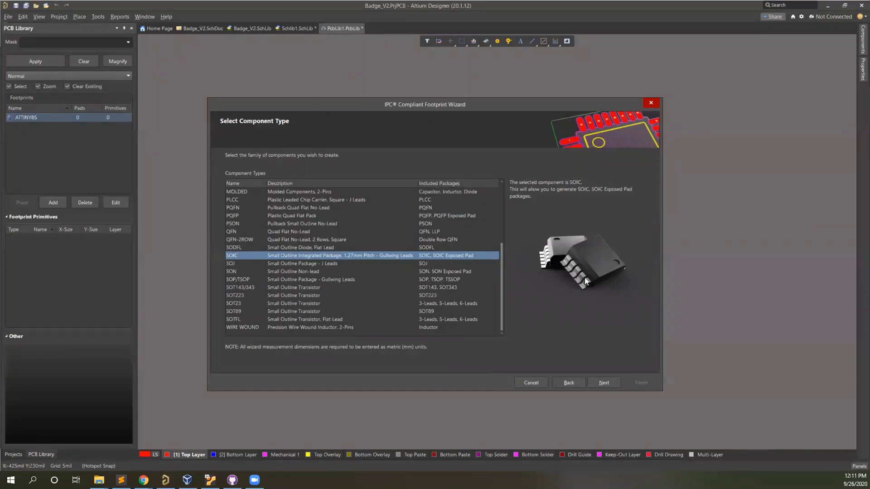
{"action": "left_click", "coordinate": [602, 382]}
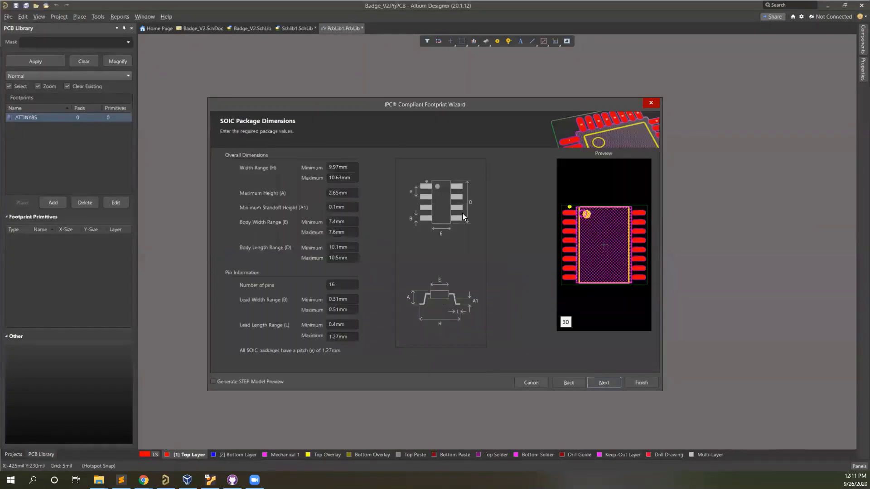
- Set the SOIC package's number of pins to 8
{"action": "double_click", "coordinate": [340, 285]}
{"action": "type", "text": "8"}
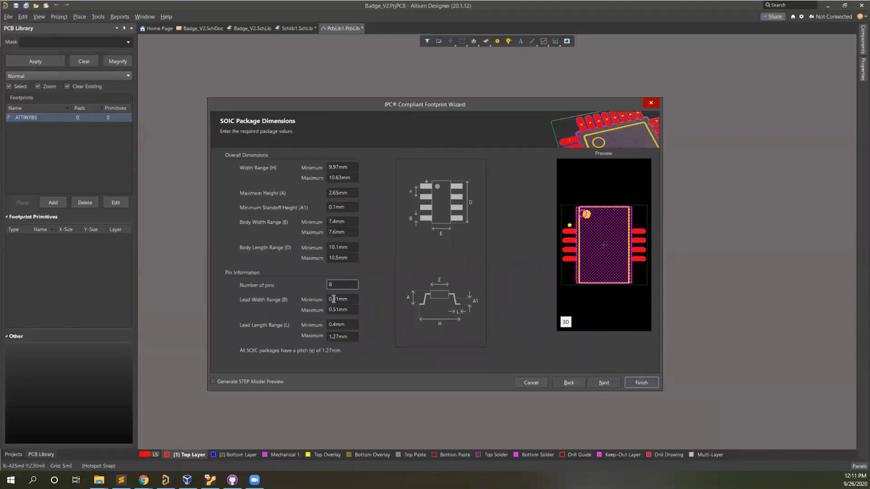
{"action": "left_click", "coordinate": [346, 167]}
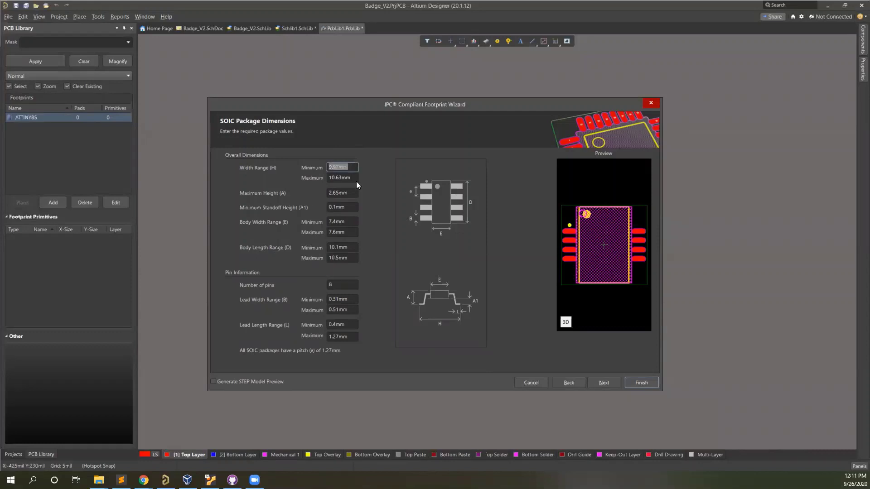
{"action": "left_click", "coordinate": [352, 178]}
{"action": "left_click", "coordinate": [347, 207]}
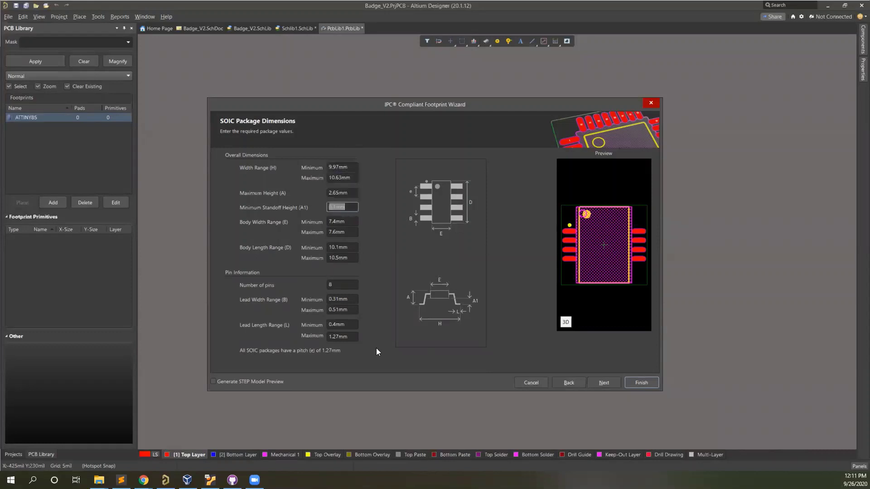
- Inspect the package in the 3D preview with Generate STEP Model Preview enabled, and return to the 2D preview
{"action": "left_click", "coordinate": [565, 323]}
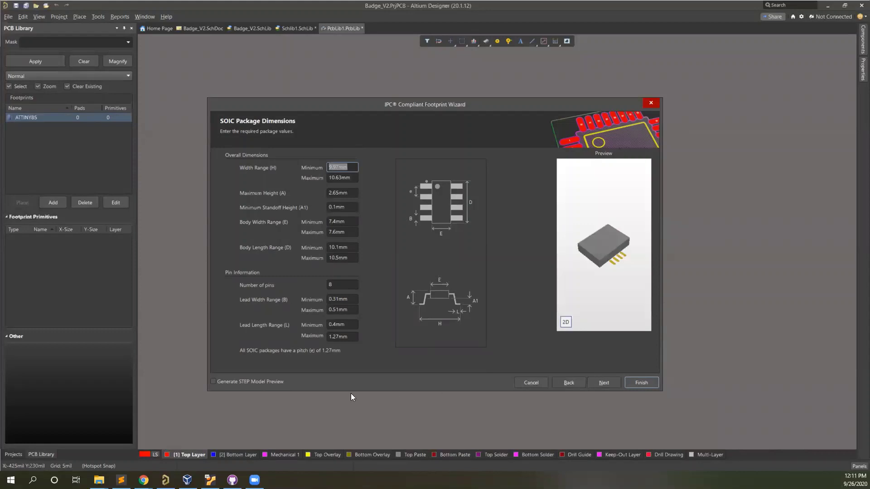
{"action": "left_click", "coordinate": [213, 382]}
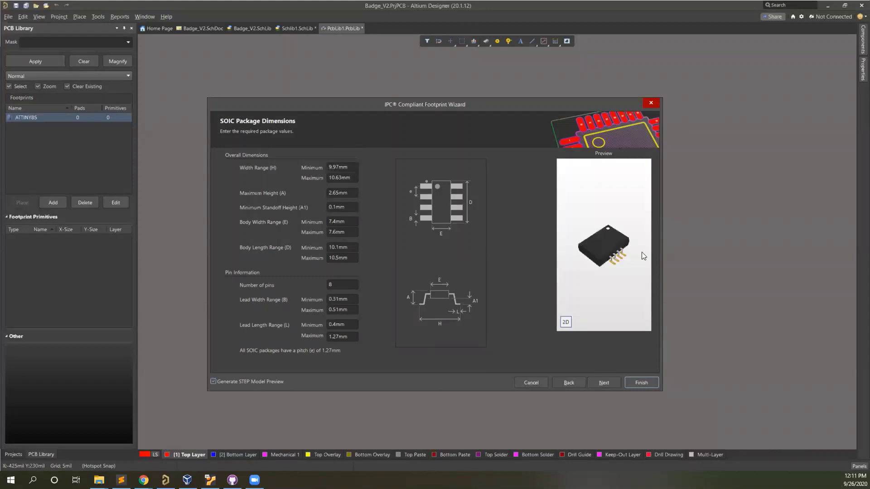
{"action": "left_click", "coordinate": [565, 323]}
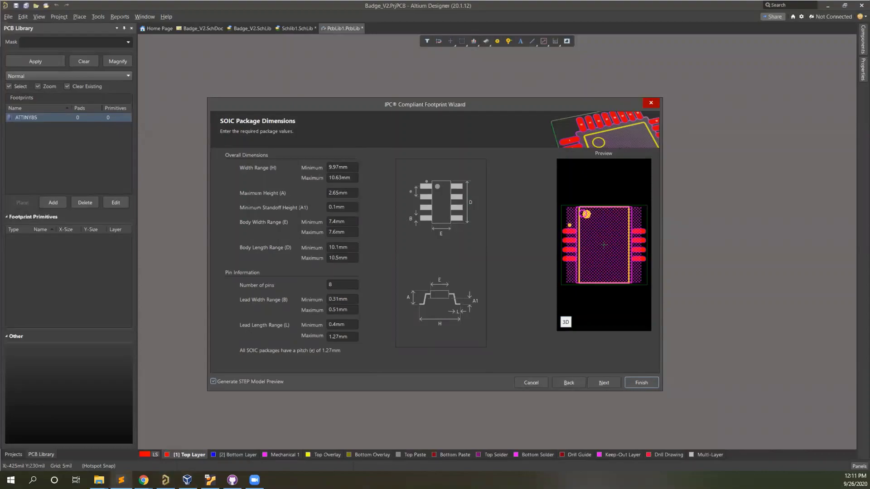
- Switch to the datasheet in Chrome and resize its window over Altium Designer so the S8S1 drawing and dimensions table fit
{"action": "mouse_move", "coordinate": [144, 480]}
{"action": "left_click", "coordinate": [193, 437]}
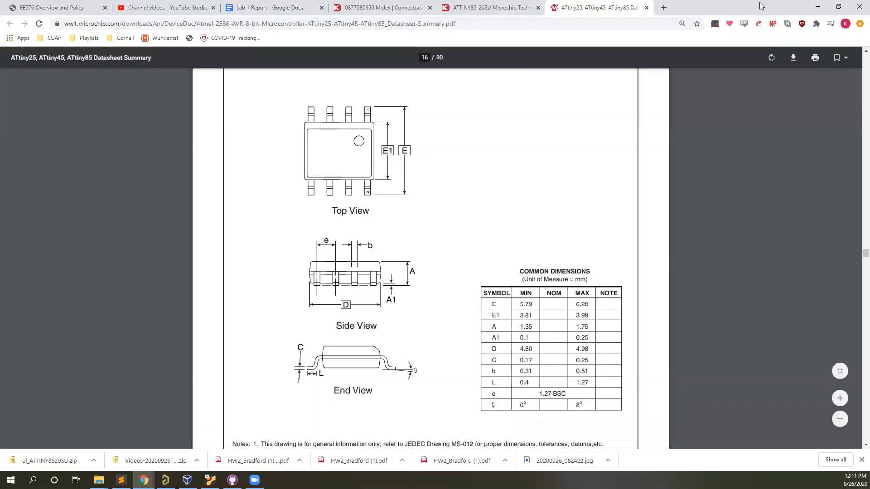
{"action": "right_click", "coordinate": [471, 146]}
{"action": "left_click", "coordinate": [705, 6]}
{"action": "double_click", "coordinate": [704, 2]}
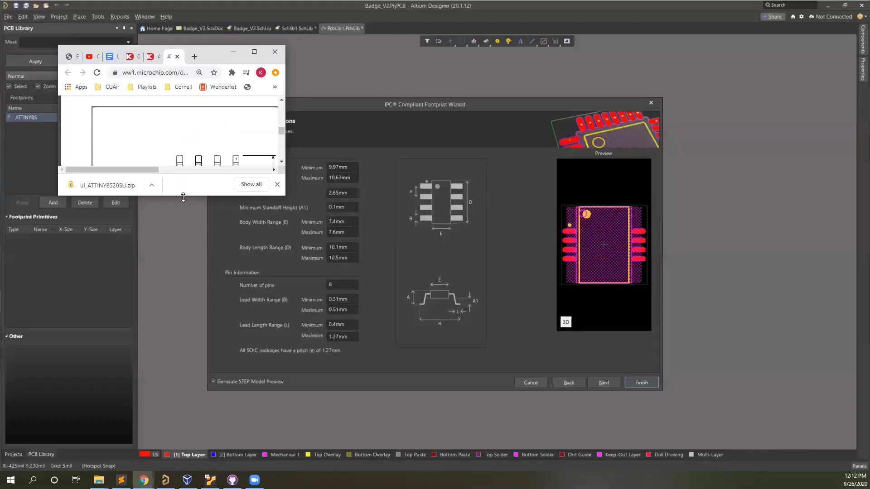
{"action": "left_click_drag", "start_coordinate": [183, 197], "coordinate": [183, 399]}
{"action": "scroll", "coordinate": [281, 217], "scroll_direction": "right", "scroll_amount": 3}
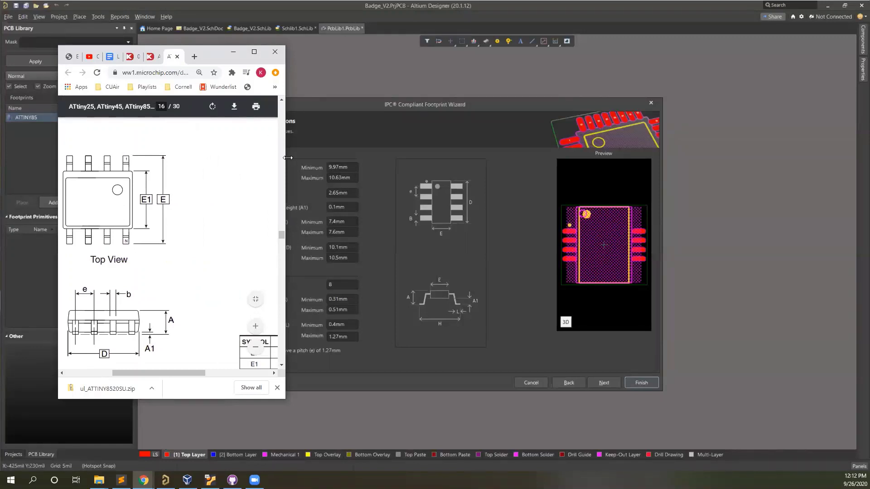
{"action": "left_click_drag", "start_coordinate": [287, 157], "coordinate": [405, 158]}
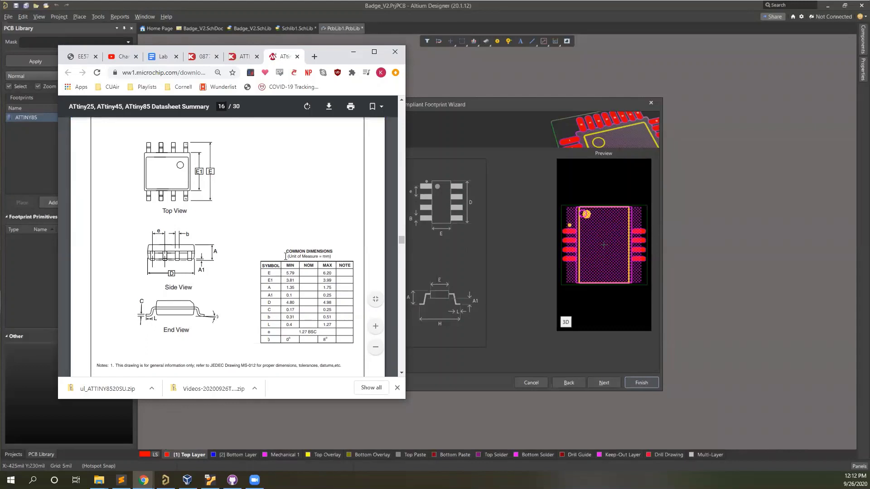
- Move the datasheet window beside the footprint wizard and set the package's width range (H) to 5.79 mm minimum and 6.2 mm maximum
{"action": "left_click_drag", "start_coordinate": [326, 52], "coordinate": [345, 57]}
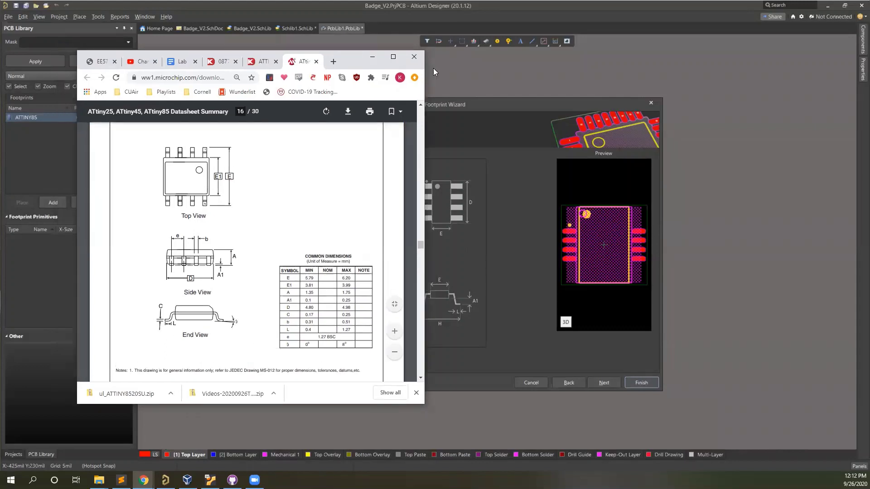
{"action": "left_click_drag", "start_coordinate": [433, 69], "coordinate": [792, 31]}
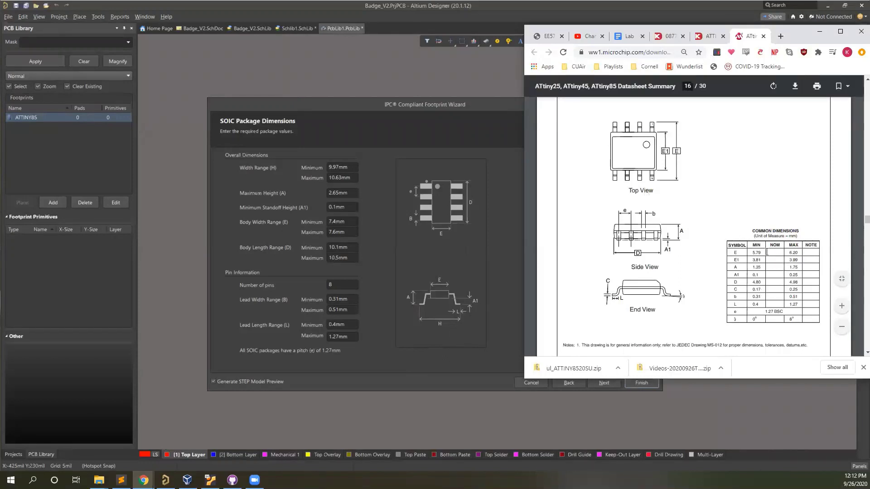
{"action": "left_click", "coordinate": [287, 180]}
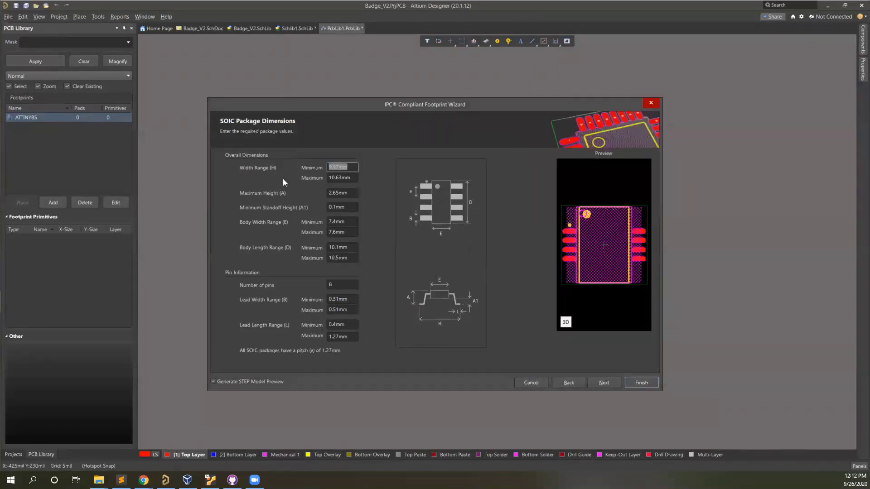
{"action": "type", "text": "5.79"}
{"action": "key", "text": "Tab"}
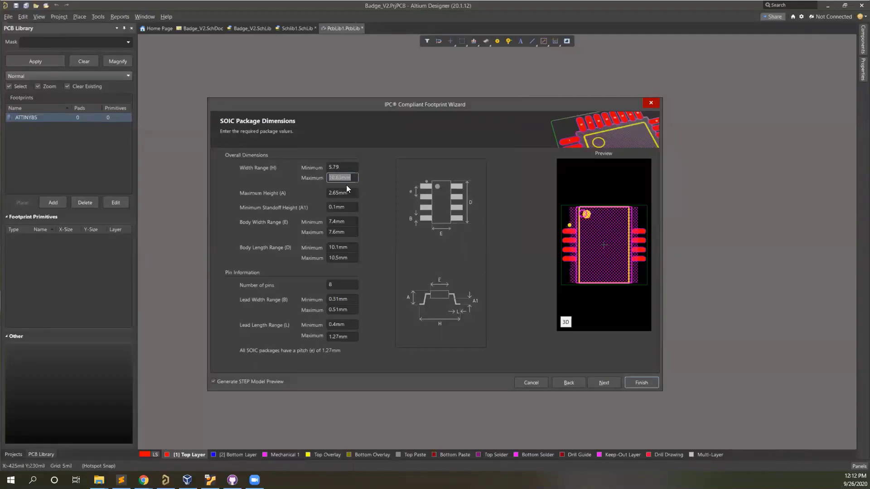
{"action": "type", "text": "6.2"}
{"action": "key", "text": "Tab"}
- Check the datasheet and set the package's maximum height (A) to 1.75 mm and minimum standoff height (A1) to .2 mm
{"action": "key", "text": "alt+Tab"}
{"action": "key", "text": "alt+Tab"}
{"action": "type", "text": "1.75"}
{"action": "key", "text": "Tab"}
{"action": "type", "text": ".2"}
{"action": "key", "text": "alt+Tab"}
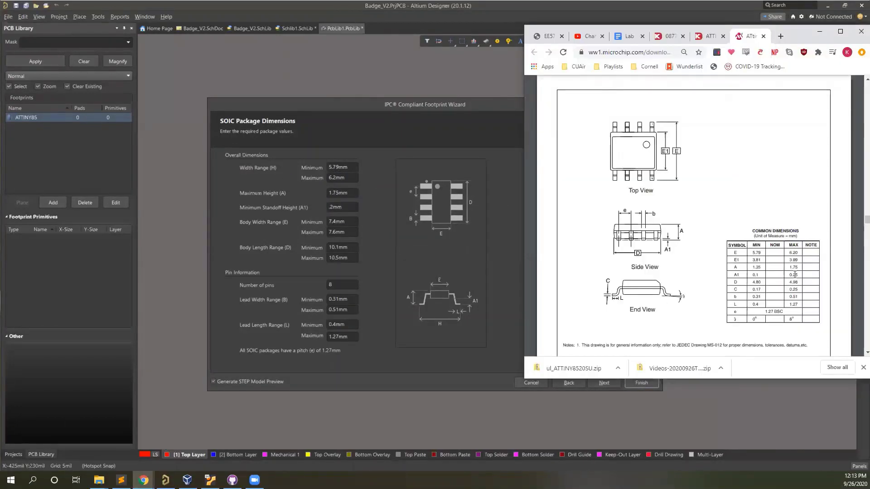
- Set the minimum standoff height to .25 mm, the body width range to 3.81–3.99 mm and the body length range to 4.8–4.98 mm
{"action": "type", "text": ".253.81"}
{"action": "key", "text": "Tab"}
{"action": "type", "text": "3.994.8"}
{"action": "key", "text": "Tab"}
{"action": "type", "text": "4.98"}
{"action": "scroll", "coordinate": [682, 185], "scroll_direction": "down", "scroll_amount": 9}
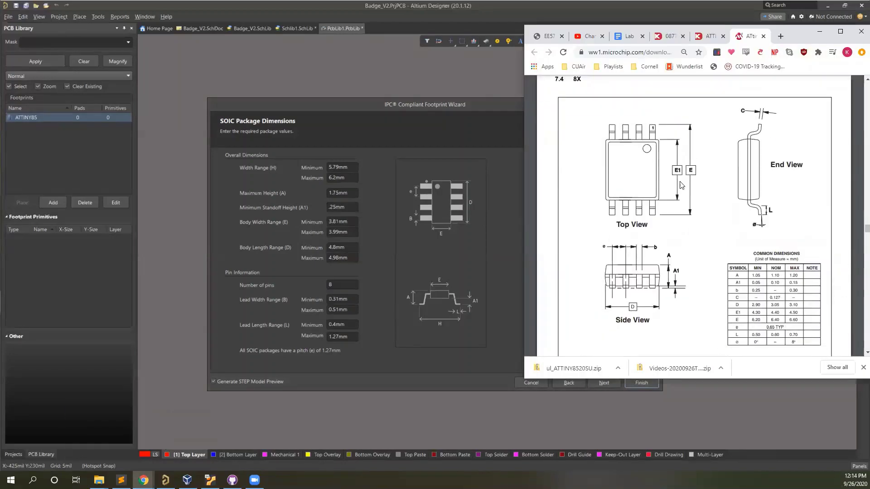
- Set the lead width range (B) to 0.35 mm minimum and 0.3 mm maximum, keeping the existing lead length range
{"action": "key", "text": "alt+Tab"}
{"action": "type", "text": "0.35"}
{"action": "key", "text": "Tab"}
{"action": "type", "text": "0.3"}
{"action": "key", "text": "Tab"}
{"action": "key", "text": "alt+Tab"}
{"action": "key", "text": "alt+Tab"}
{"action": "key", "text": "Tab"}
{"action": "double_click", "coordinate": [342, 325]}
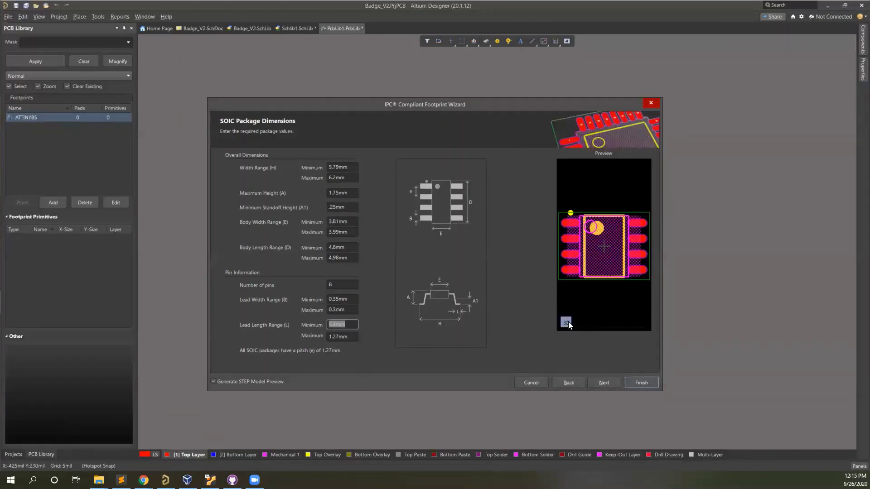
- Show the package's 3D preview and compare it with the ATTINY85-20SU photo on the Digi-Key page in Chrome, then return to Altium Designer
{"action": "left_click", "coordinate": [566, 322]}
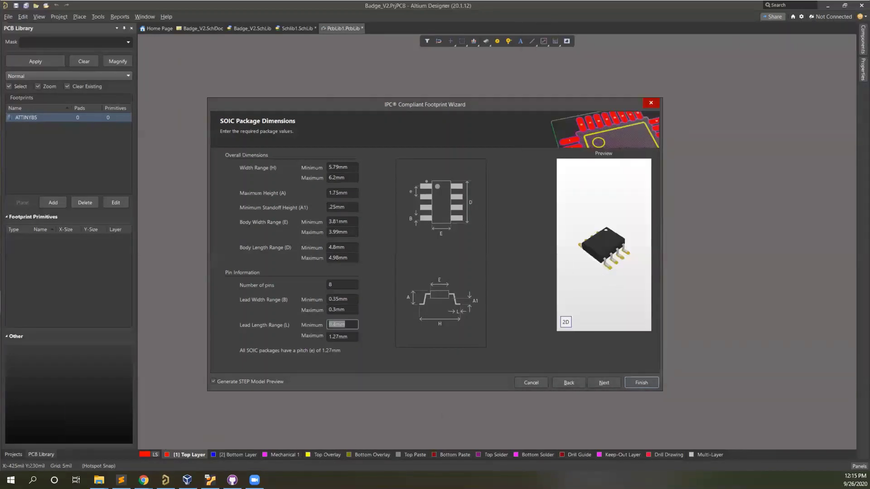
{"action": "mouse_move", "coordinate": [143, 479]}
{"action": "left_click", "coordinate": [199, 453]}
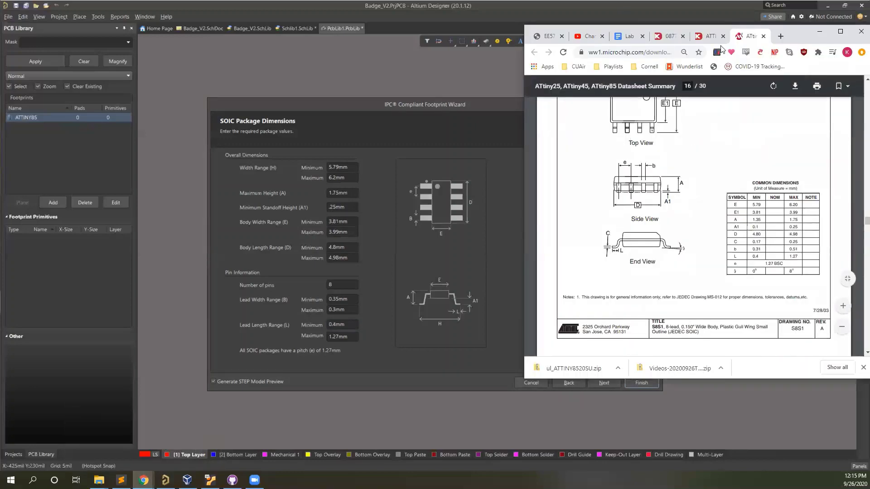
{"action": "left_click", "coordinate": [711, 36]}
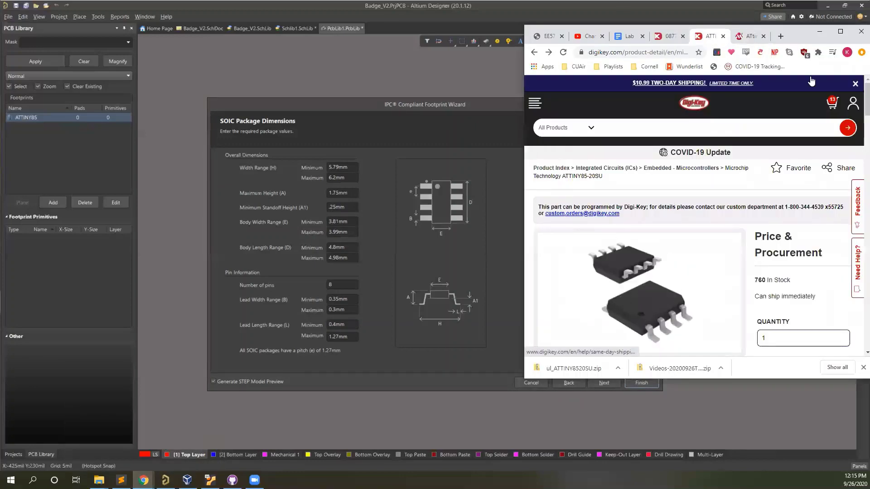
{"action": "left_click", "coordinate": [818, 31]}
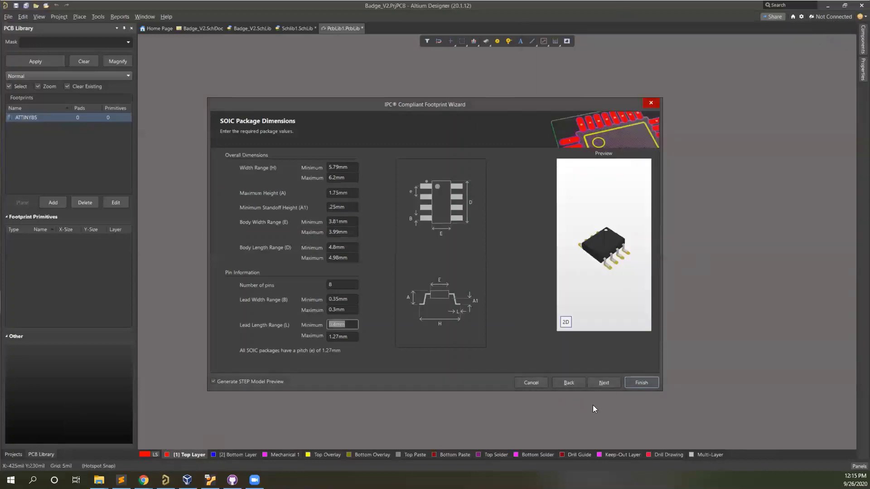
- Accept the wizard's defaults without a thermal pad, keep Level B - Medium density and rounded pads, and finish the SOIC footprint
{"action": "left_click", "coordinate": [604, 382]}
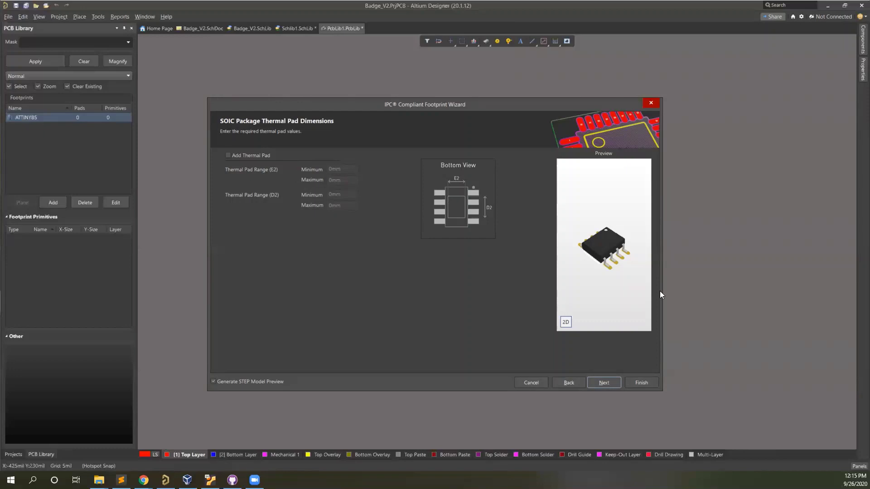
{"action": "left_click", "coordinate": [604, 383]}
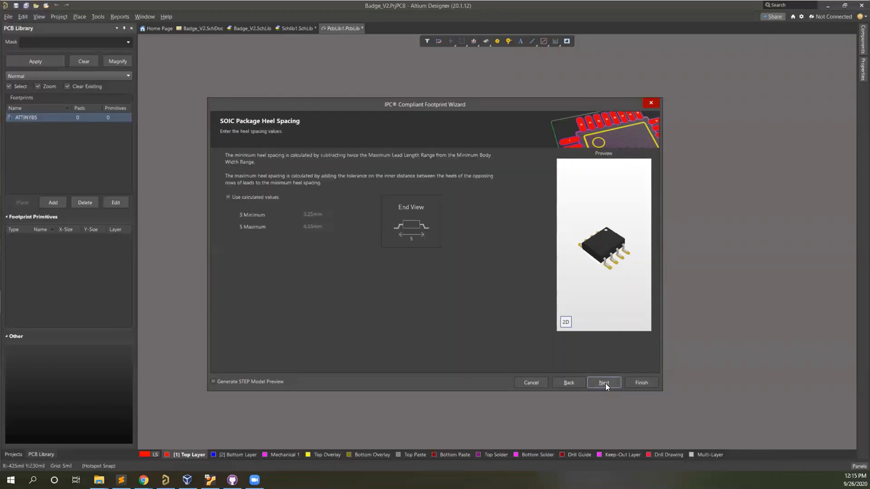
{"action": "left_click", "coordinate": [606, 385]}
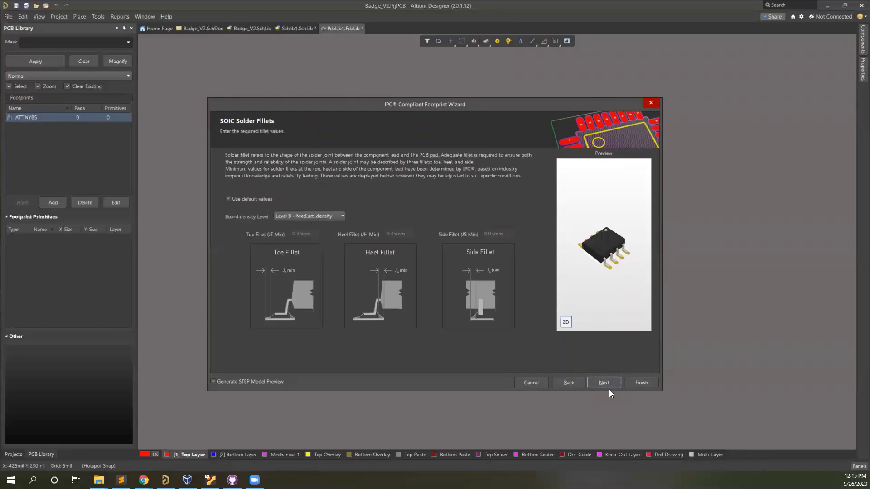
{"action": "left_click", "coordinate": [607, 382]}
{"action": "left_click", "coordinate": [608, 381]}
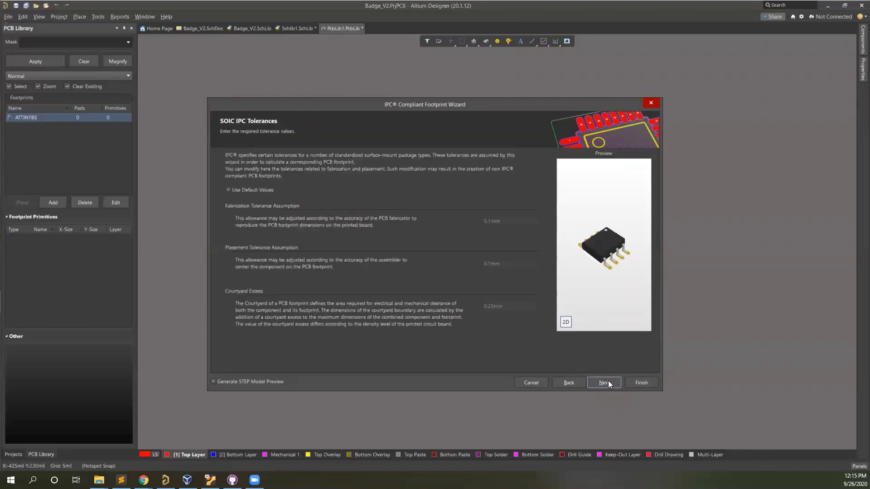
{"action": "left_click", "coordinate": [604, 383]}
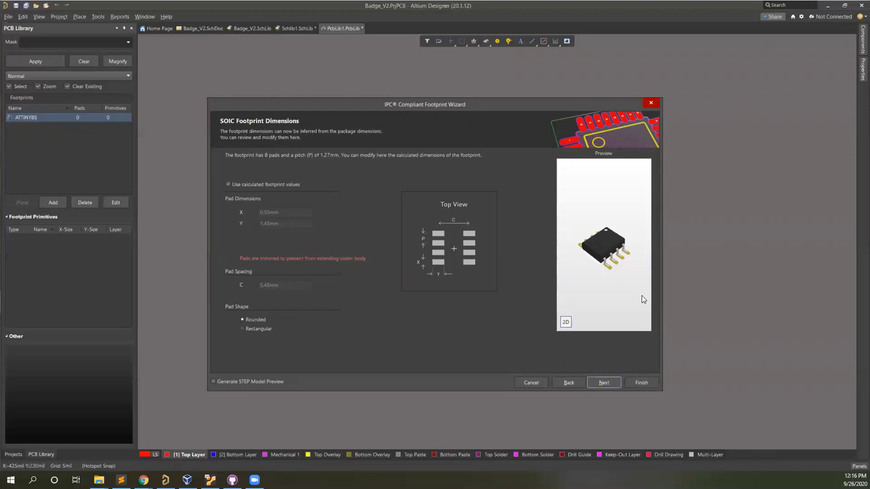
{"action": "left_click", "coordinate": [642, 382]}
- Examine the generated SOIC footprint by switching between its 2D layout and 3D model, ending in the 2D view
{"action": "scroll", "coordinate": [446, 354], "scroll_direction": "up", "scroll_amount": 3, "text": "ctrl"}
{"action": "scroll", "coordinate": [446, 354], "scroll_direction": "down", "scroll_amount": 3, "text": "ctrl"}
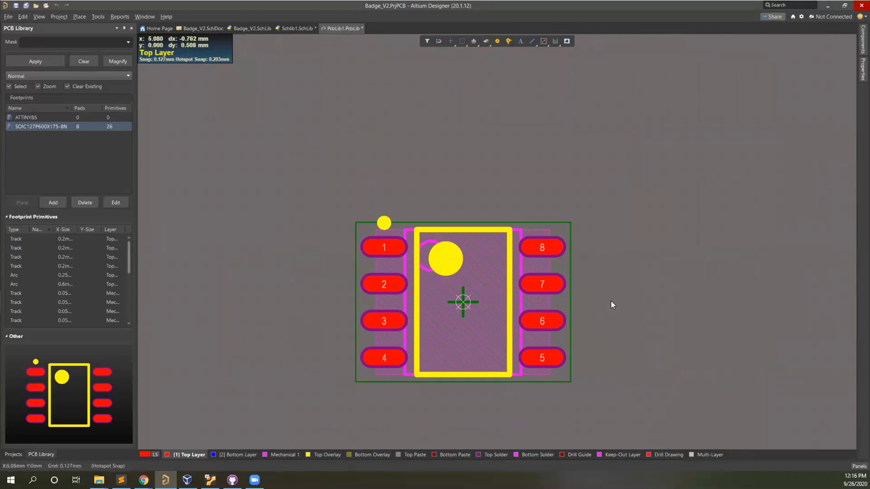
{"action": "key", "text": "3"}
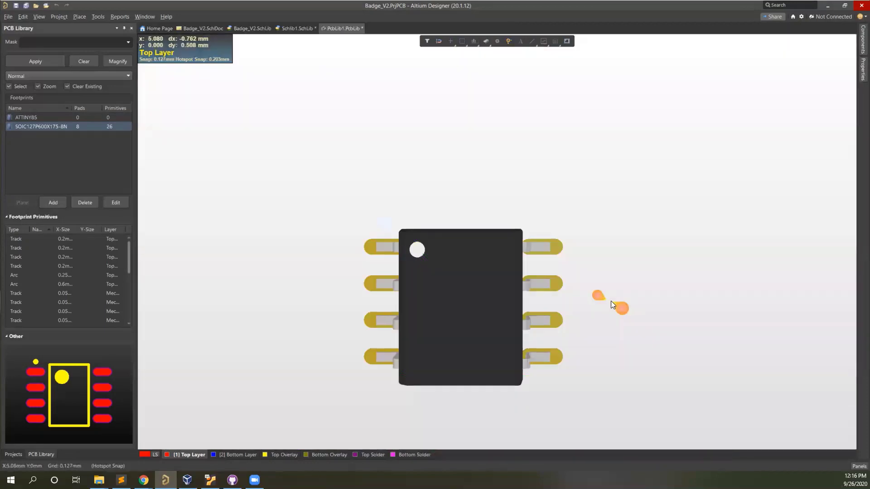
{"action": "key", "text": "2"}
{"action": "key", "text": "3"}
{"action": "key", "text": "2"}
{"action": "key", "text": "3"}
{"action": "scroll", "coordinate": [611, 301], "scroll_direction": "down", "scroll_amount": 2, "text": "ctrl"}
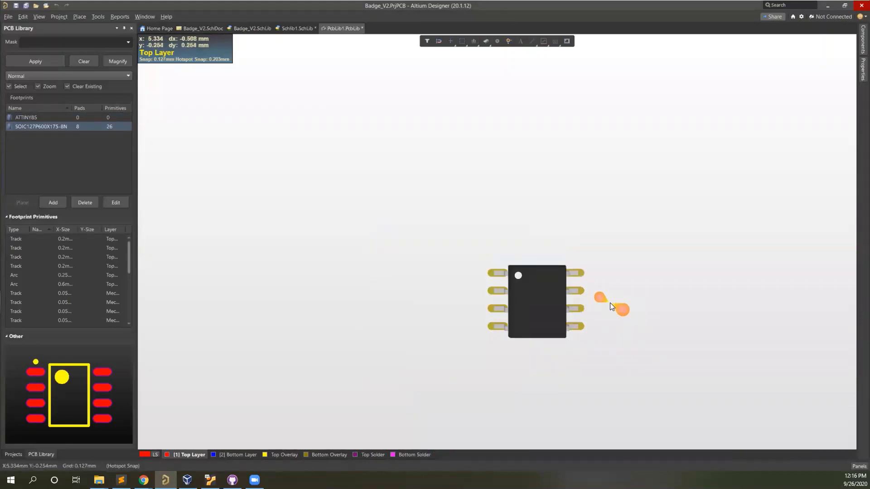
{"action": "key", "text": "2"}
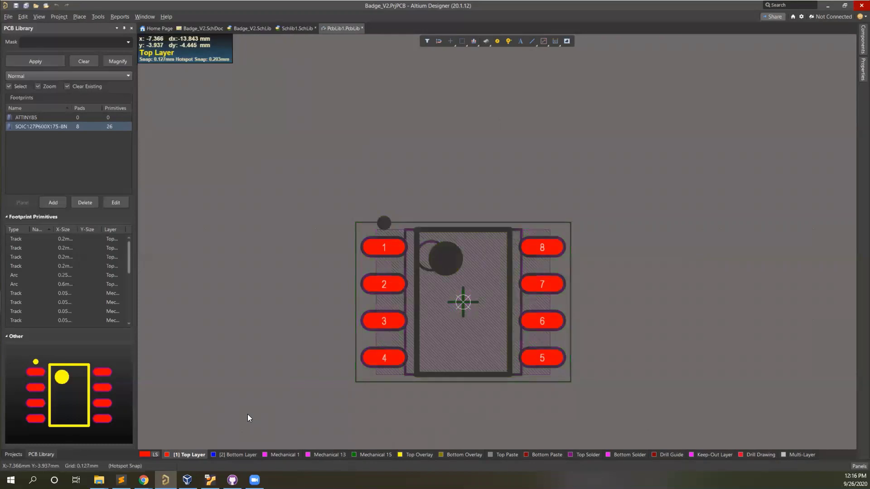
- Toggle single-layer mode to compare the Top Layer pads with the full footprint, ending with single-layer display on
{"action": "key", "text": "shift+s"}
{"action": "key", "text": "shift+s"}
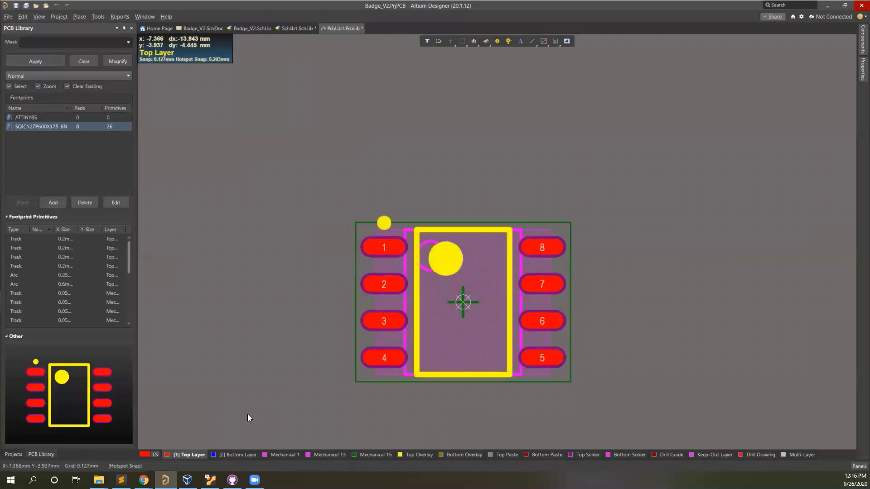
{"action": "key", "text": "shift+s"}
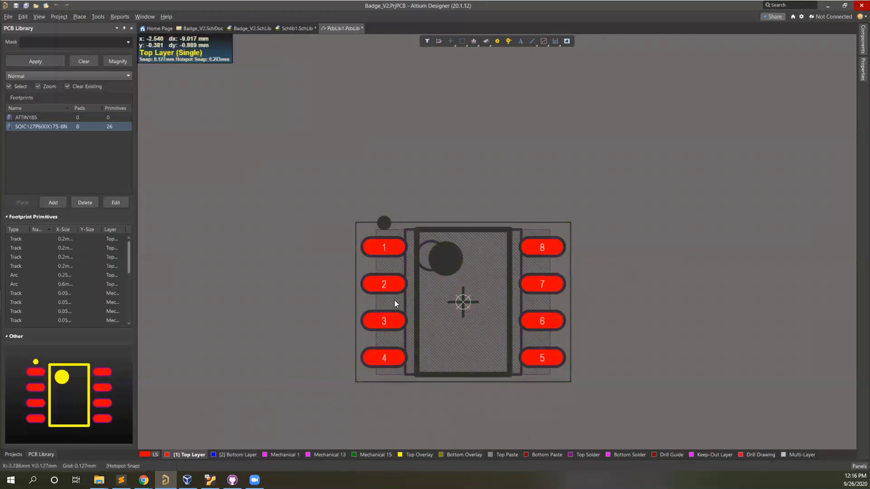
{"action": "key", "text": "shift+s"}
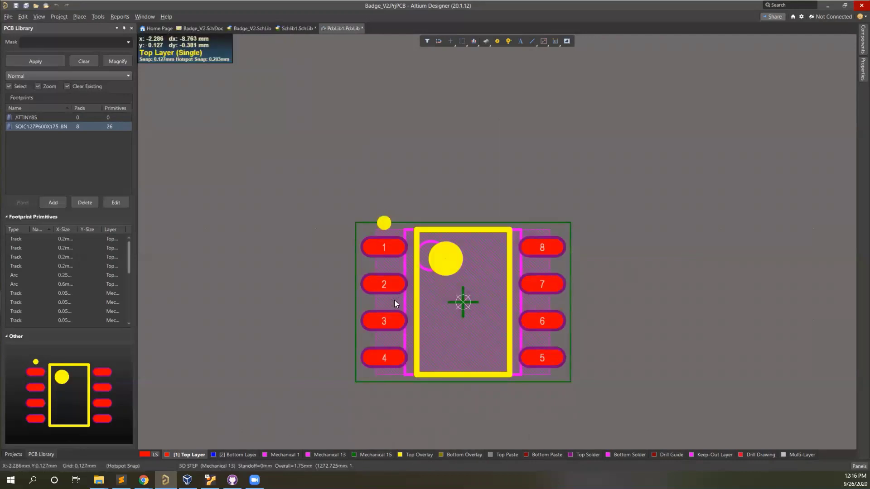
{"action": "key", "text": "shift+s"}
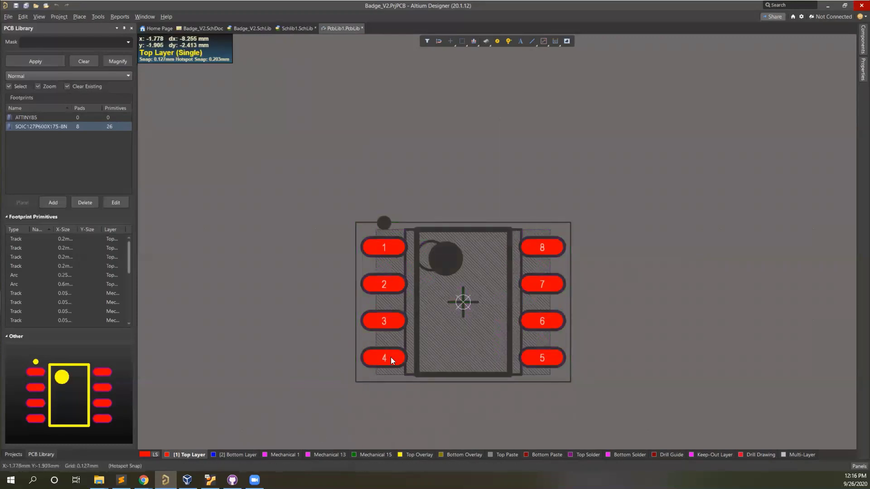
- Inspect the Bottom Layer, Top Layer, Mechanical 1, Mechanical 13, Mechanical 15 and Top Overlay individually in single-layer mode
{"action": "left_click", "coordinate": [230, 454]}
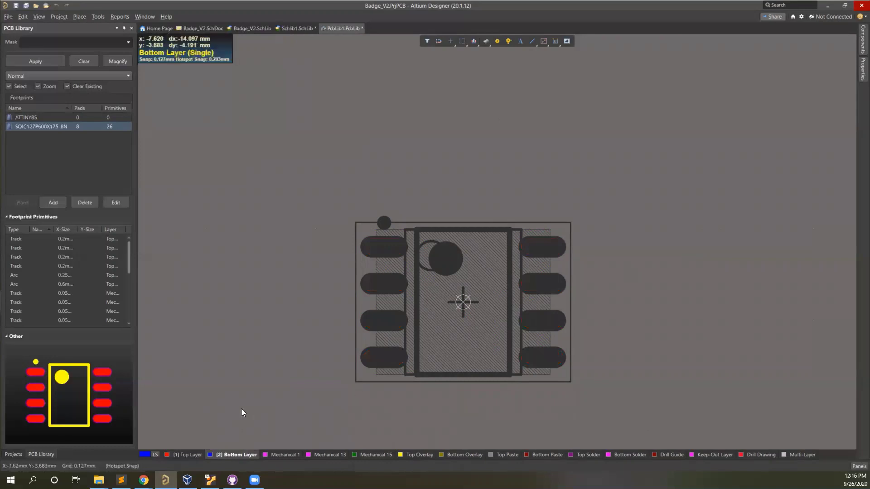
{"action": "left_click", "coordinate": [187, 455]}
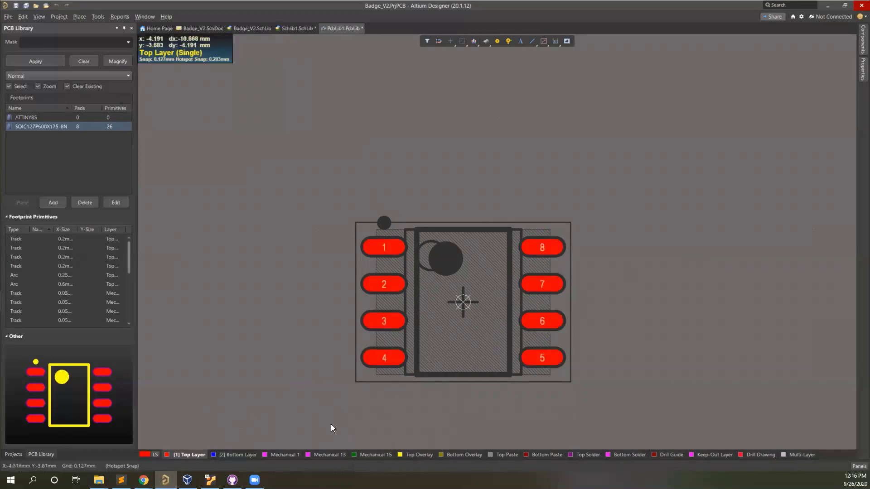
{"action": "left_click", "coordinate": [283, 455]}
{"action": "left_click", "coordinate": [328, 454]}
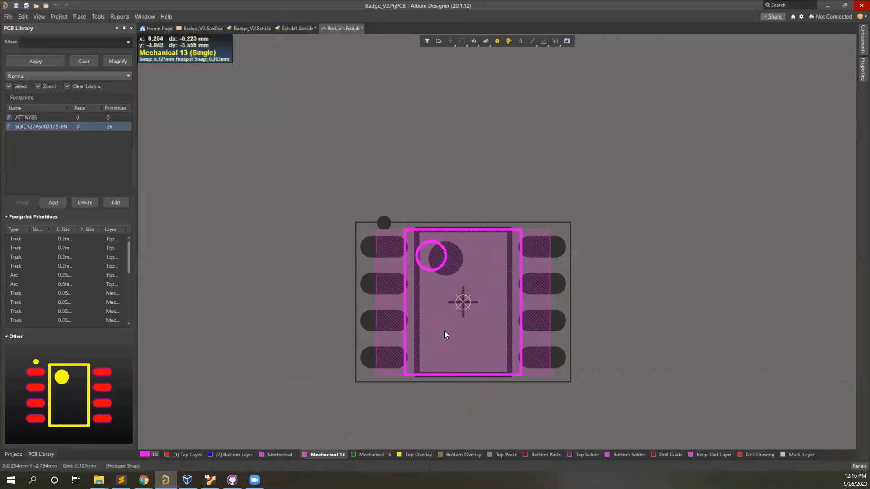
{"action": "left_click", "coordinate": [372, 455]}
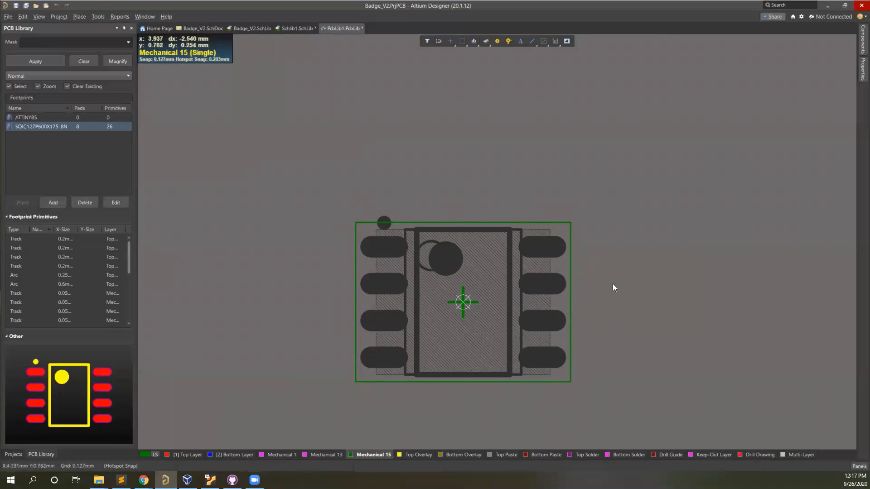
{"action": "left_click", "coordinate": [408, 456]}
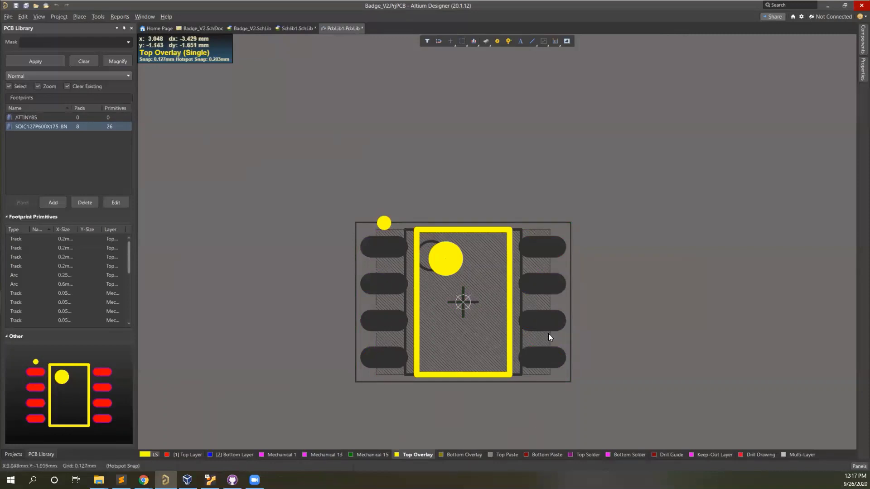
- Delete the large dot inside the body outline on the Top Overlay and undo the deletion
{"action": "left_click", "coordinate": [449, 269]}
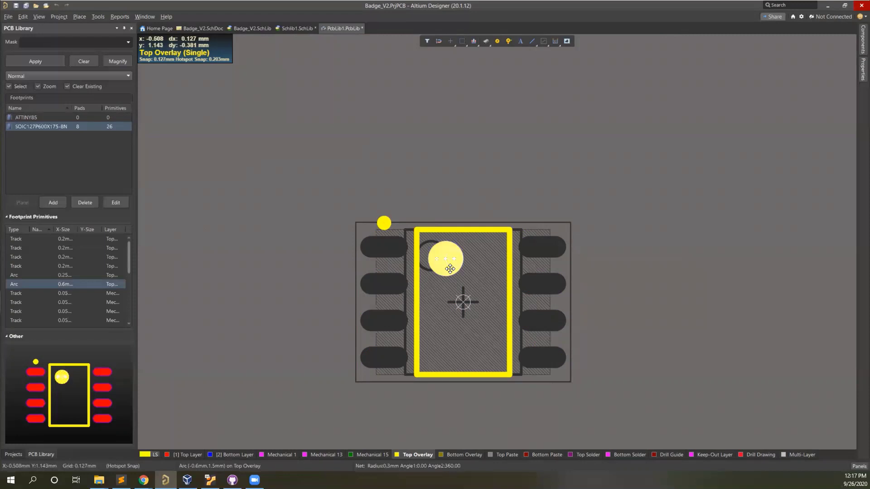
{"action": "key", "text": "Delete"}
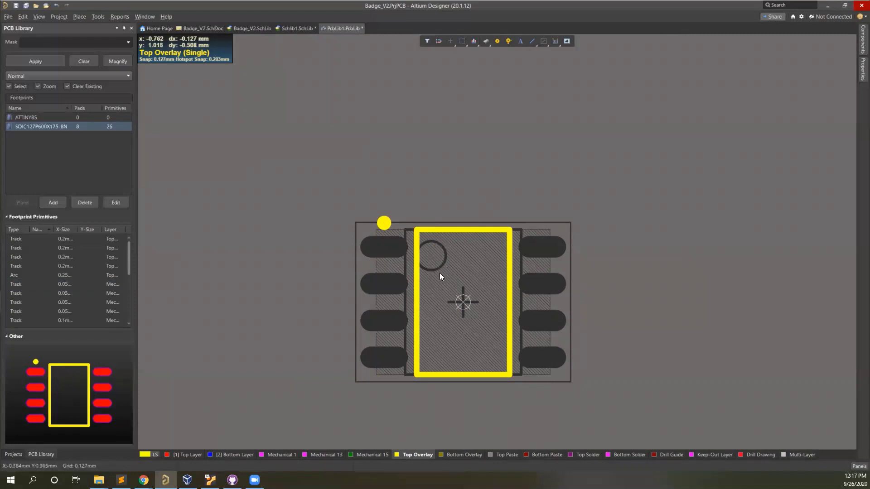
{"action": "key", "text": "ctrl+z"}
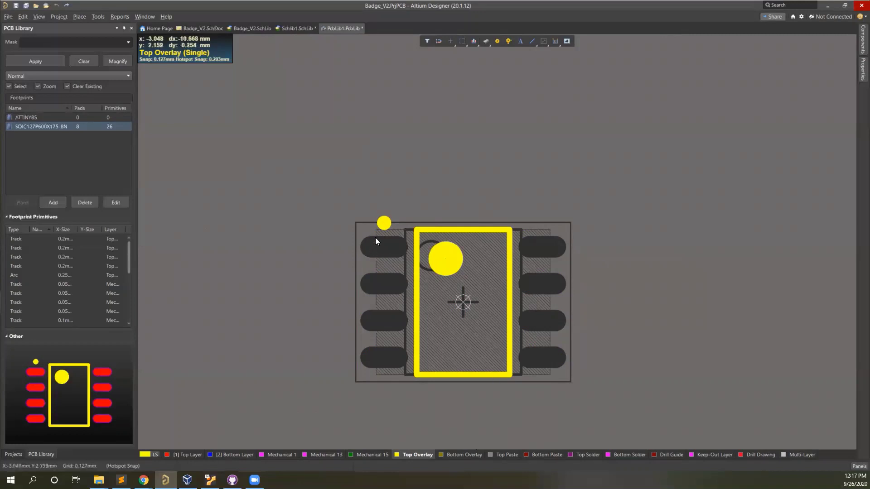
- Examine the small Top Overlay dot beside pad 1, compare the pin 1 markings with the 3D model and return to 2D
{"action": "left_click", "coordinate": [383, 222]}
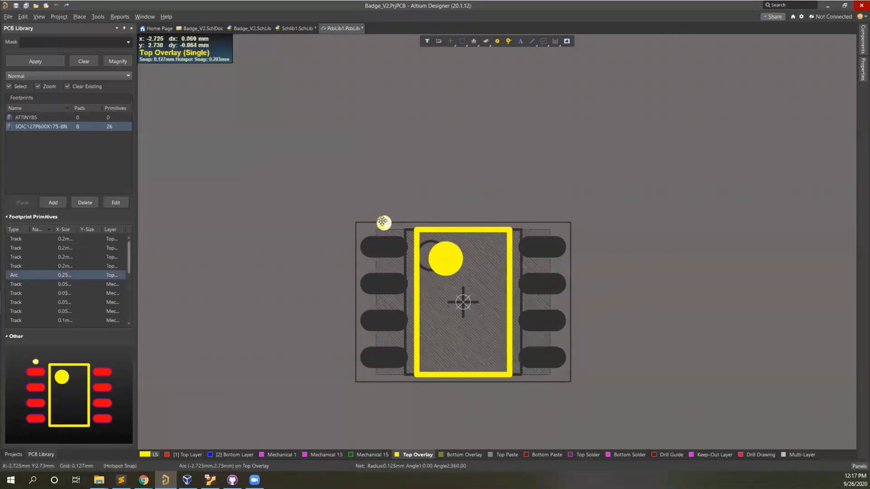
{"action": "left_click", "coordinate": [455, 214]}
{"action": "key", "text": "3"}
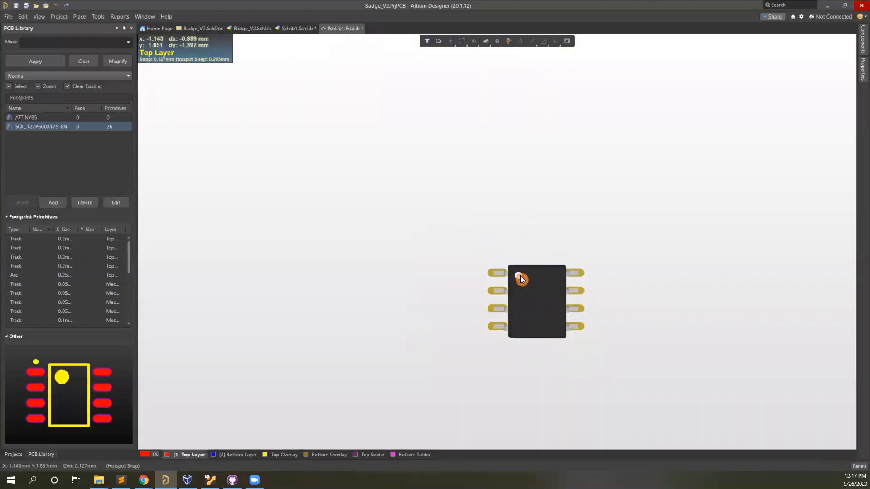
{"action": "key", "text": "2"}
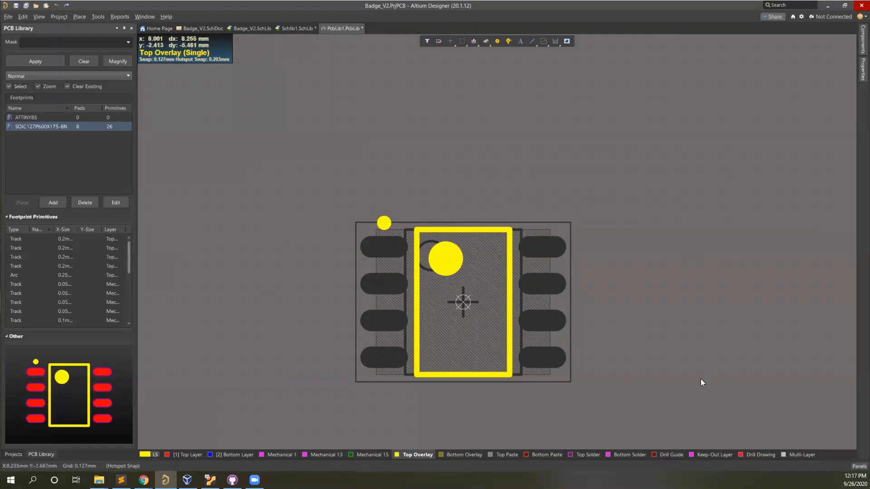
- Inspect the Bottom Overlay, Top Paste, Top Solder, Drill Guide and Drill Drawing individually in single-layer mode and return to the Top Layer with all layers shown
{"action": "left_click", "coordinate": [447, 453]}
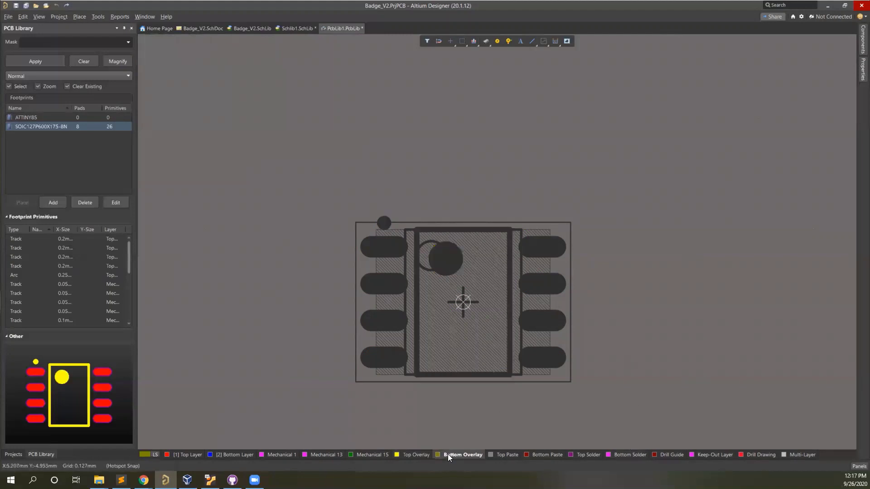
{"action": "left_click", "coordinate": [405, 455]}
{"action": "left_click", "coordinate": [471, 455]}
{"action": "left_click", "coordinate": [419, 454]}
{"action": "left_click", "coordinate": [516, 454]}
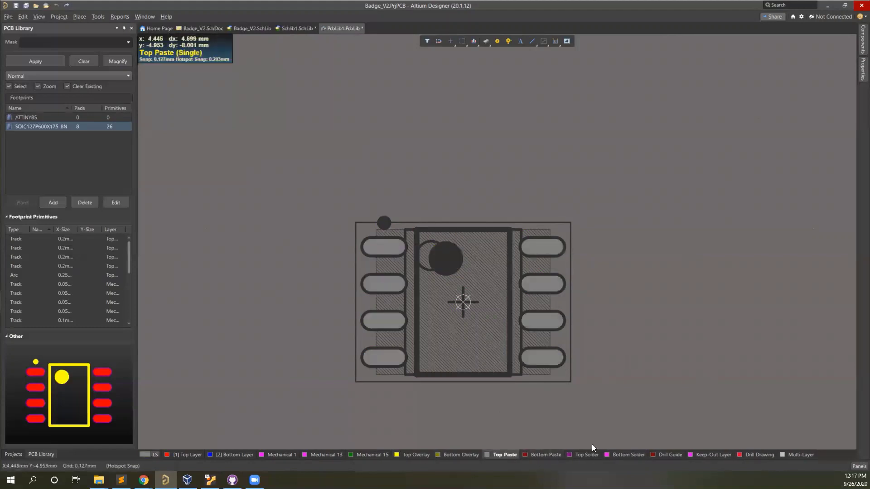
{"action": "left_click", "coordinate": [587, 455]}
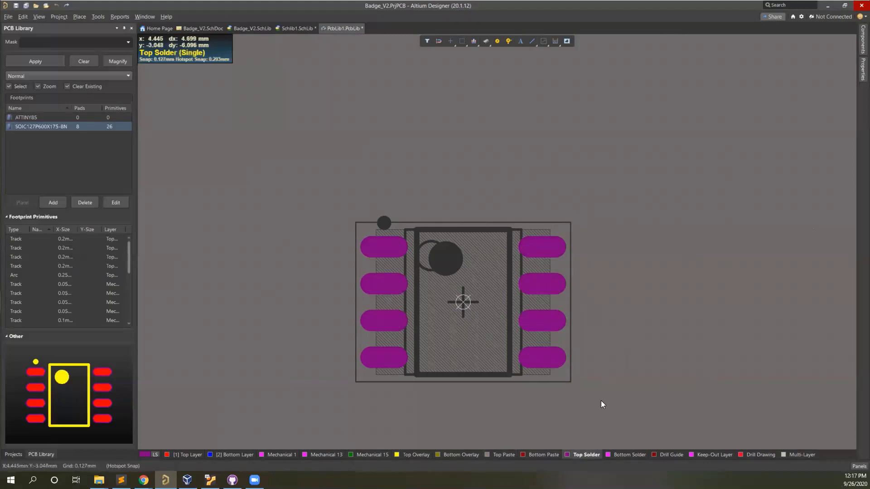
{"action": "left_click", "coordinate": [677, 456]}
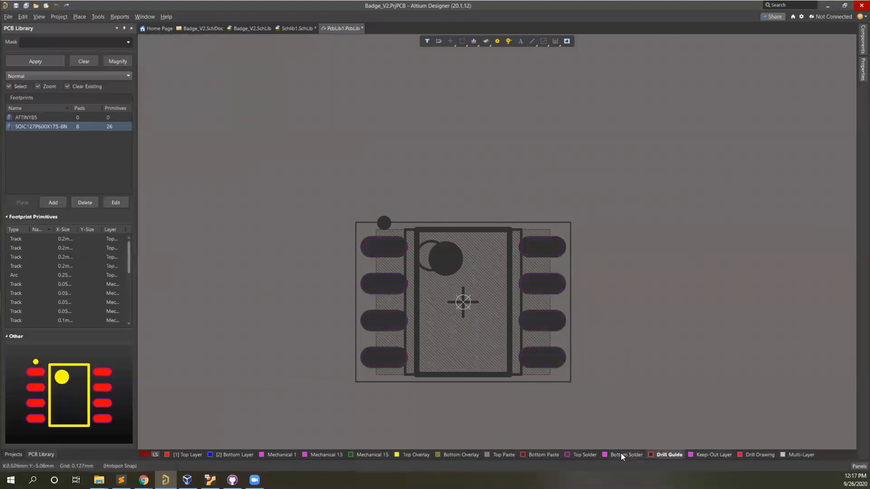
{"action": "left_click", "coordinate": [761, 455]}
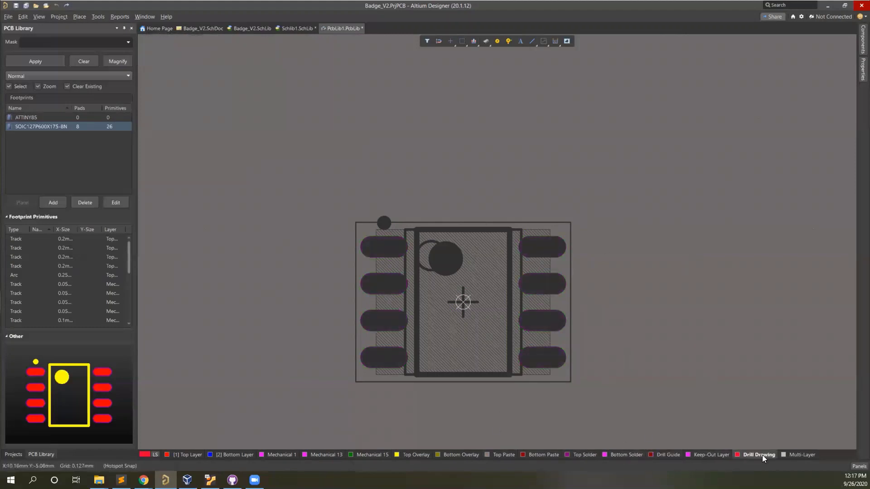
{"action": "left_click", "coordinate": [182, 454]}
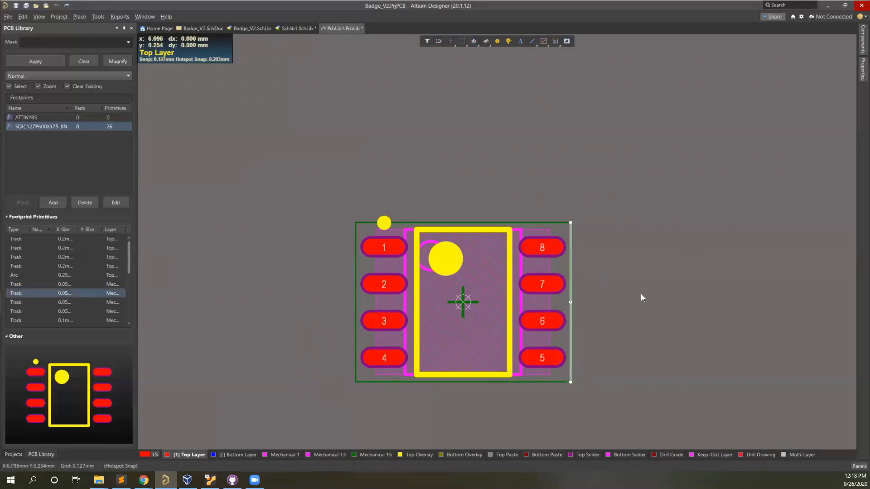
- Compare the SOIC footprint's numbered pads in 2D with its package model in 3D
{"action": "key", "text": "3"}
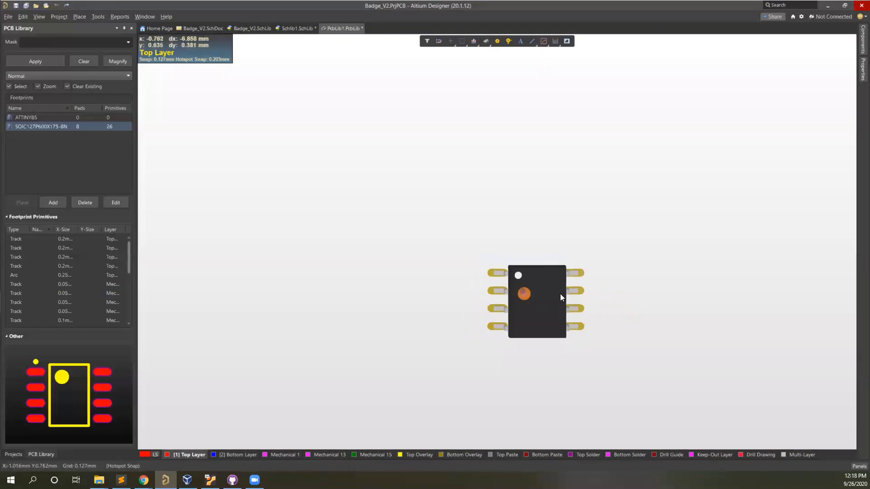
{"action": "key", "text": "2"}
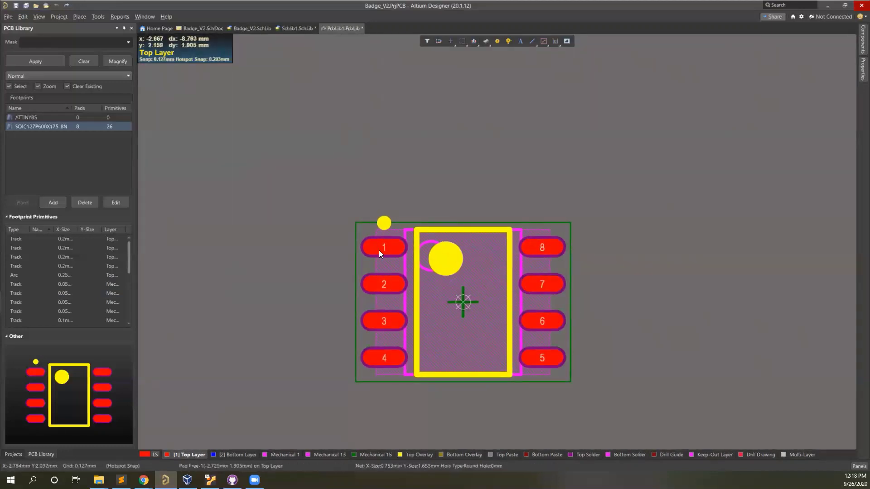
{"action": "key", "text": "3"}
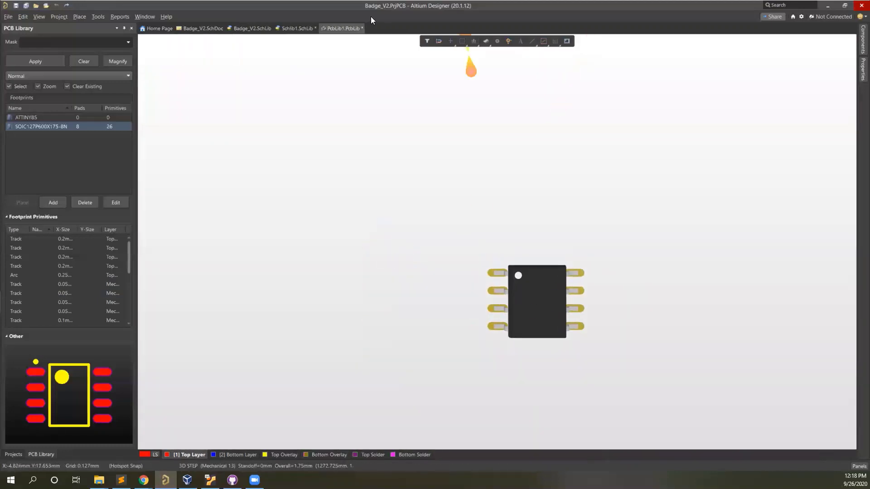
- Attach the Batt footprint from Badge_V2.PcbLib to the ATTINY85 symbol in Schlib1.SchLib
{"action": "left_click", "coordinate": [294, 28]}
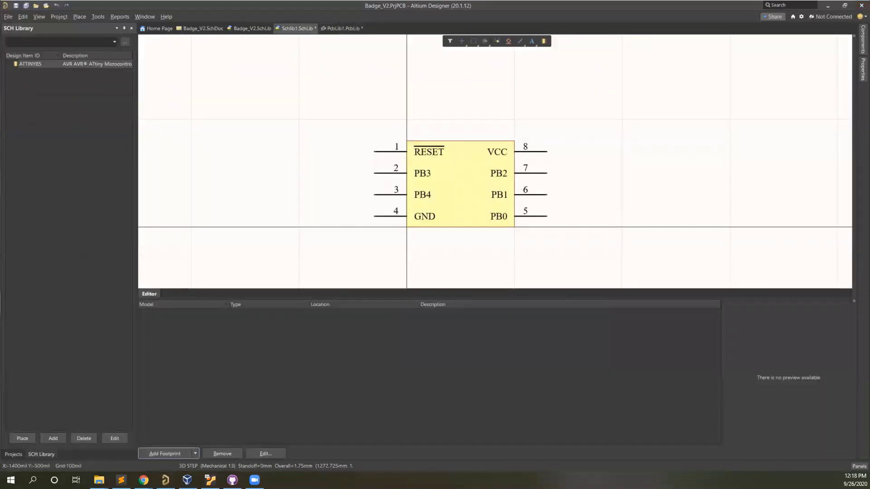
{"action": "left_click", "coordinate": [165, 454]}
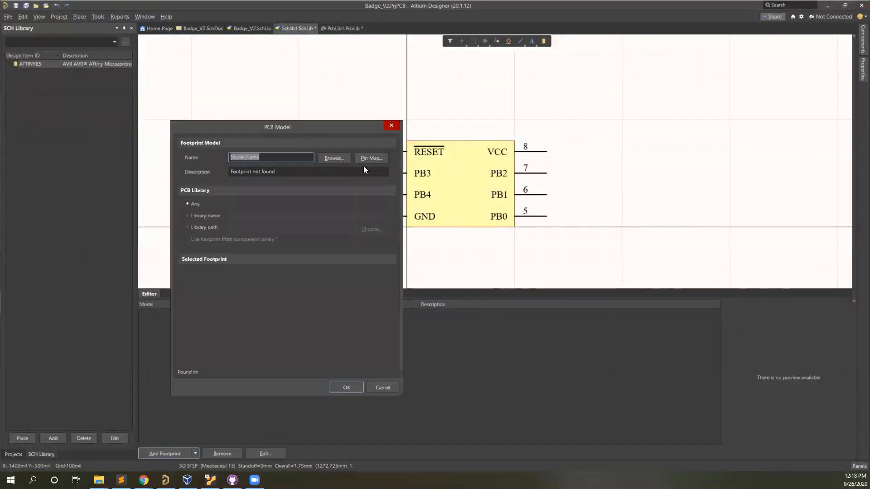
{"action": "left_click", "coordinate": [334, 157]}
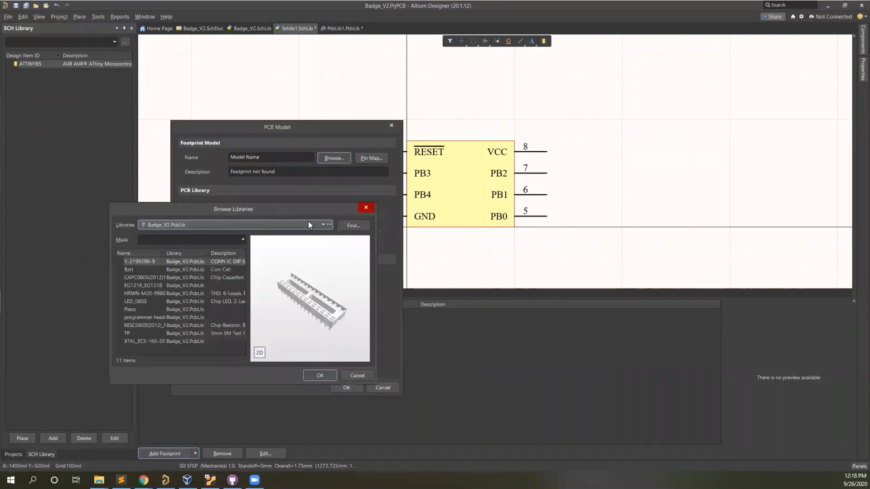
{"action": "left_click", "coordinate": [308, 222]}
{"action": "left_click", "coordinate": [152, 261]}
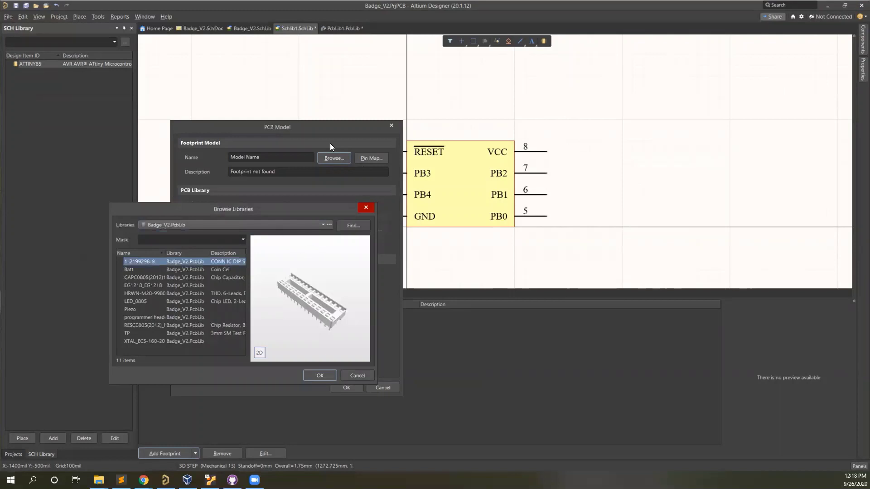
{"action": "left_click", "coordinate": [144, 270]}
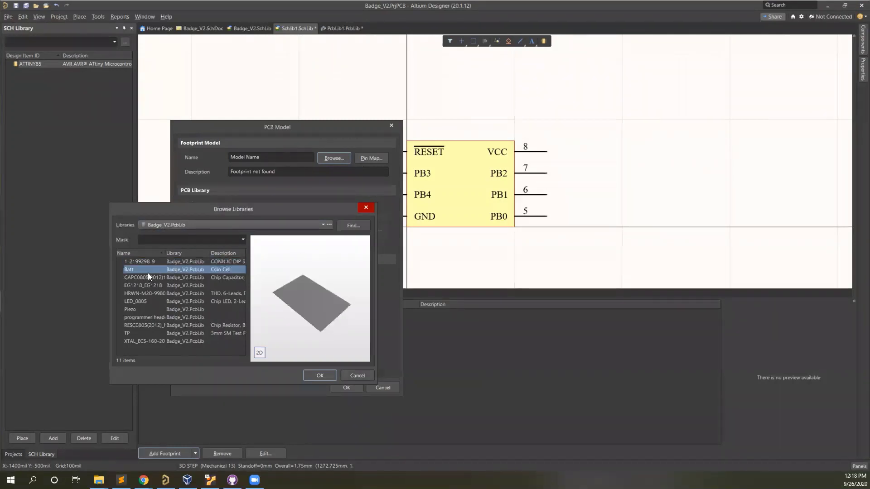
{"action": "left_click", "coordinate": [322, 376]}
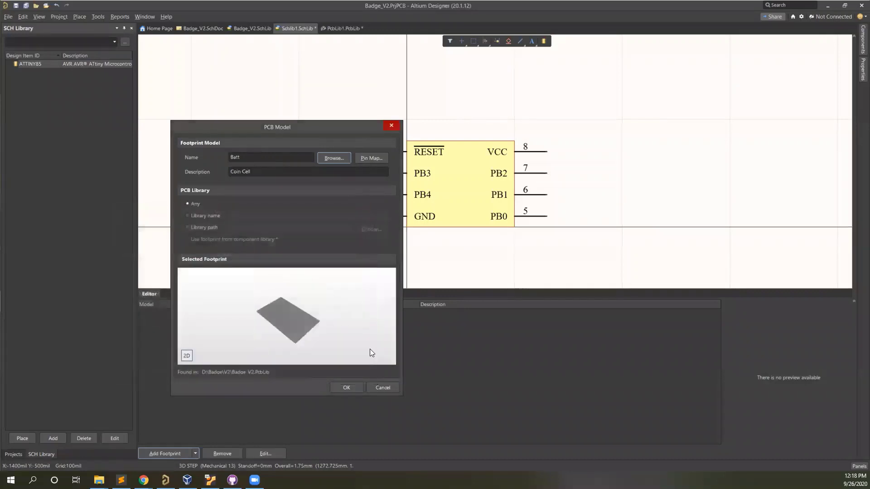
{"action": "left_click", "coordinate": [345, 386]}
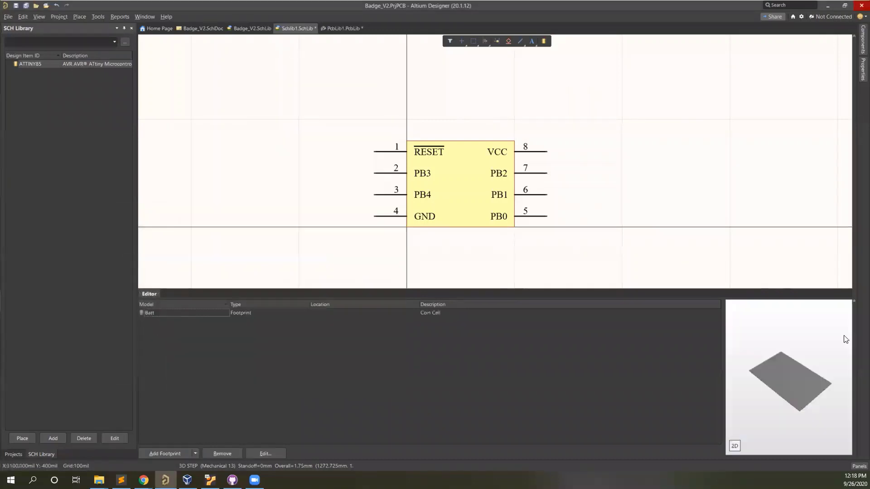
- Compare the SOIC footprint in 3D and 2D with the pins of the ATTINY85 schematic symbol
{"action": "left_click", "coordinate": [341, 28]}
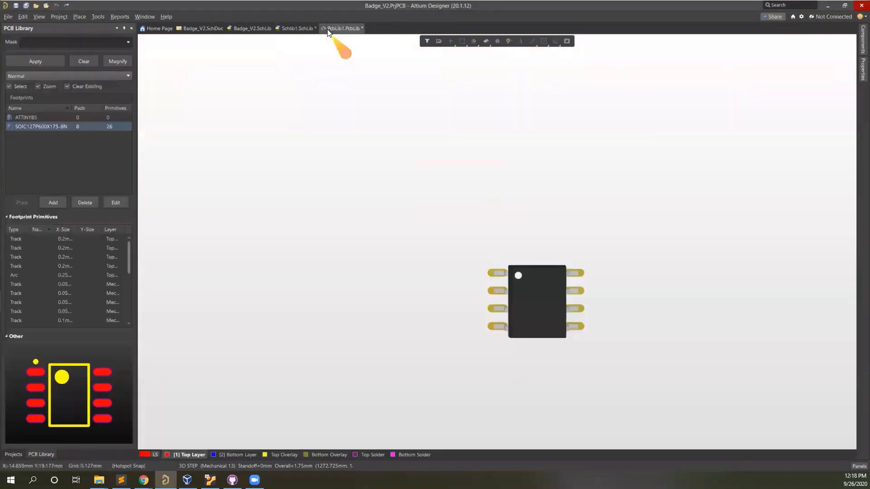
{"action": "scroll", "coordinate": [578, 319], "scroll_direction": "up", "scroll_amount": 3, "text": "ctrl"}
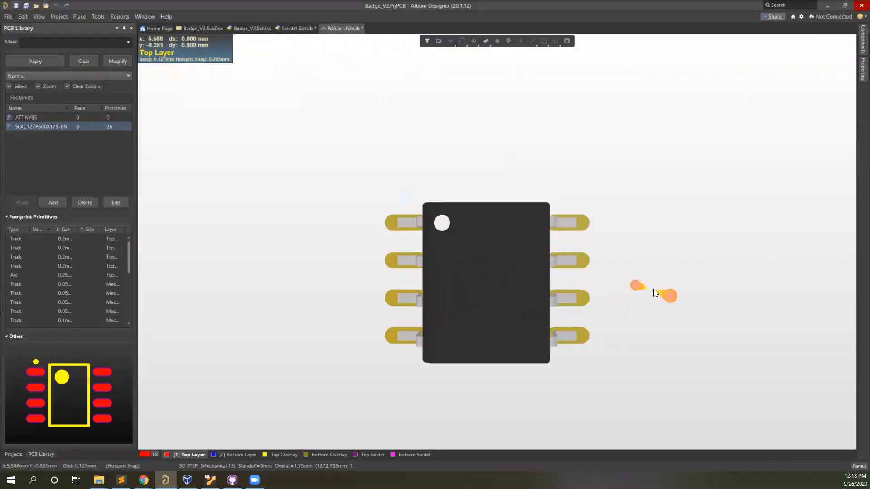
{"action": "key", "text": "2"}
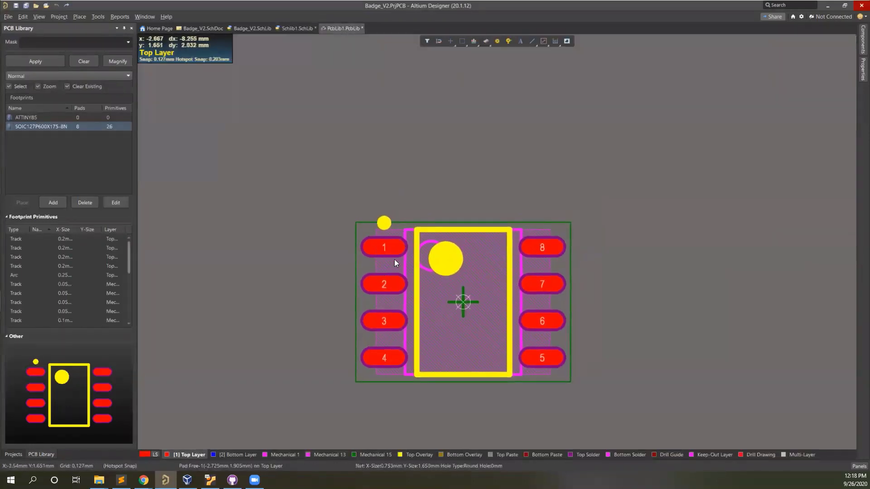
{"action": "left_click", "coordinate": [283, 29]}
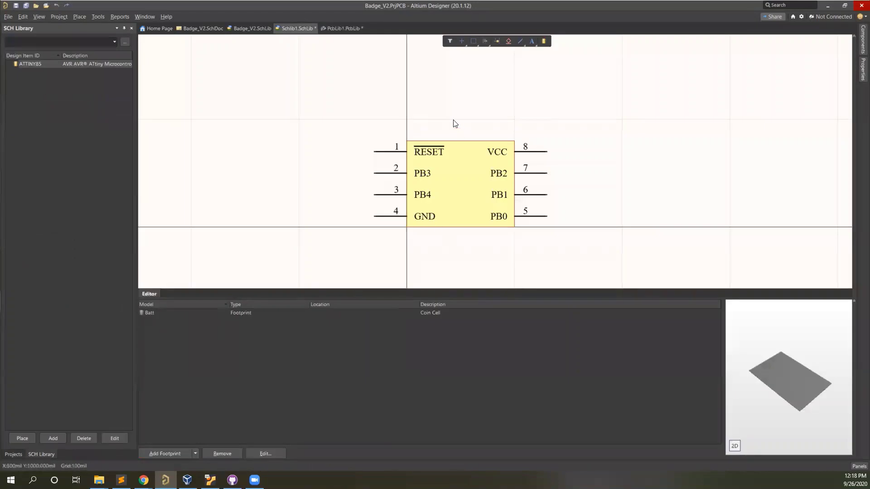
{"action": "left_click", "coordinate": [332, 29]}
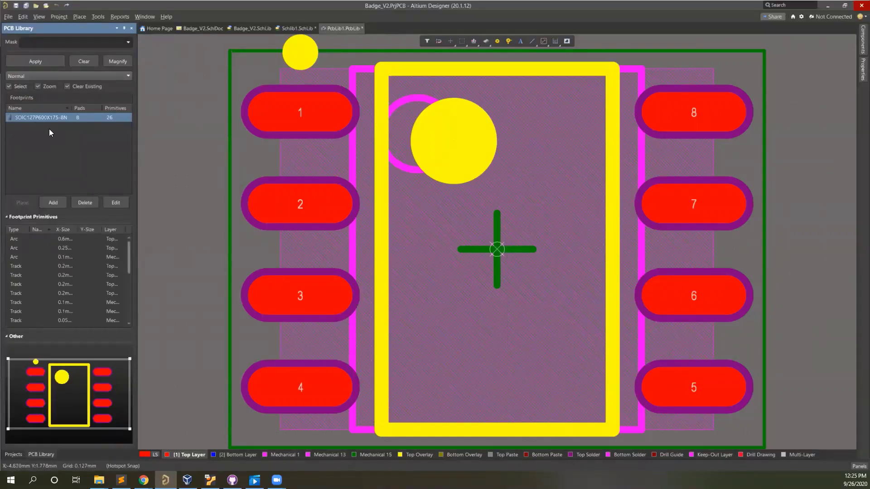
{"action": "left_click", "coordinate": [295, 28]}
{"action": "left_click", "coordinate": [100, 71]}
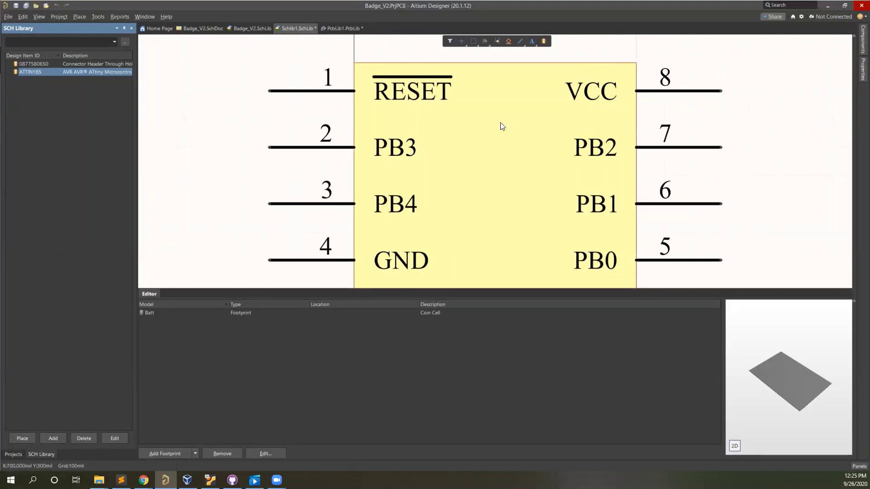
- Add a footprint to PcbLib1.PcbLib named 2x3Header with the description "thru hole 6 pin 2 row header"
{"action": "left_click", "coordinate": [343, 29]}
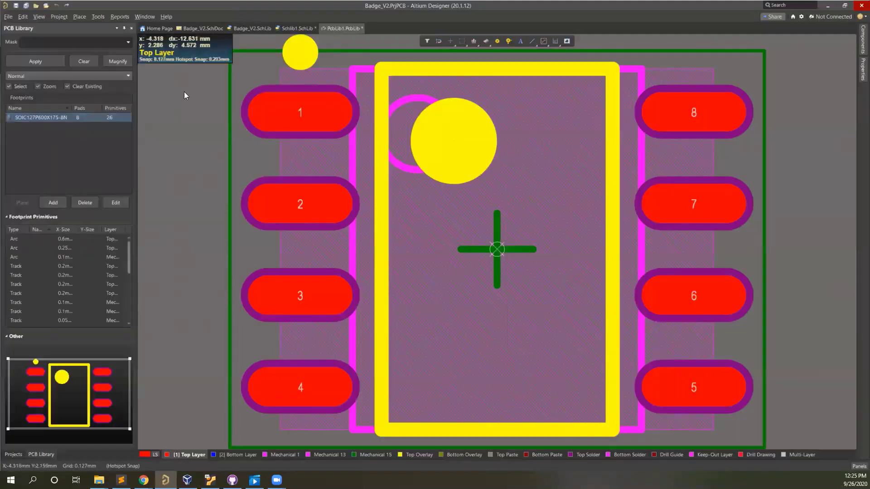
{"action": "left_click", "coordinate": [52, 203]}
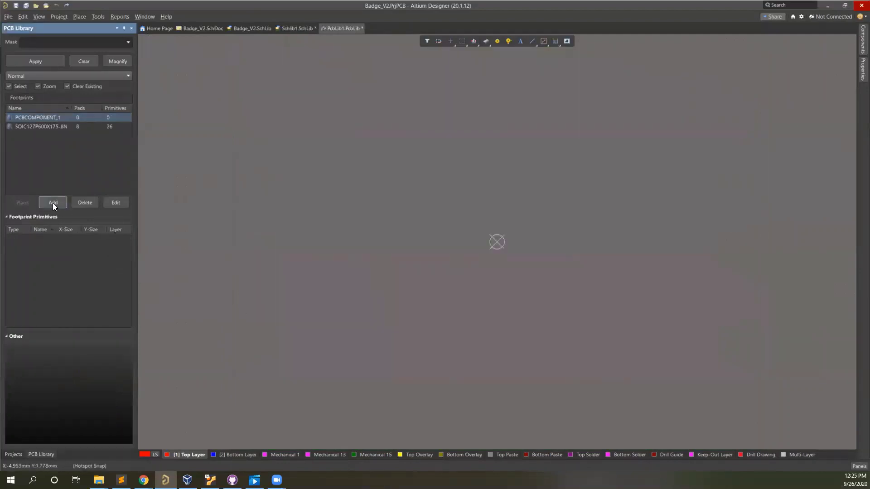
{"action": "double_click", "coordinate": [43, 117]}
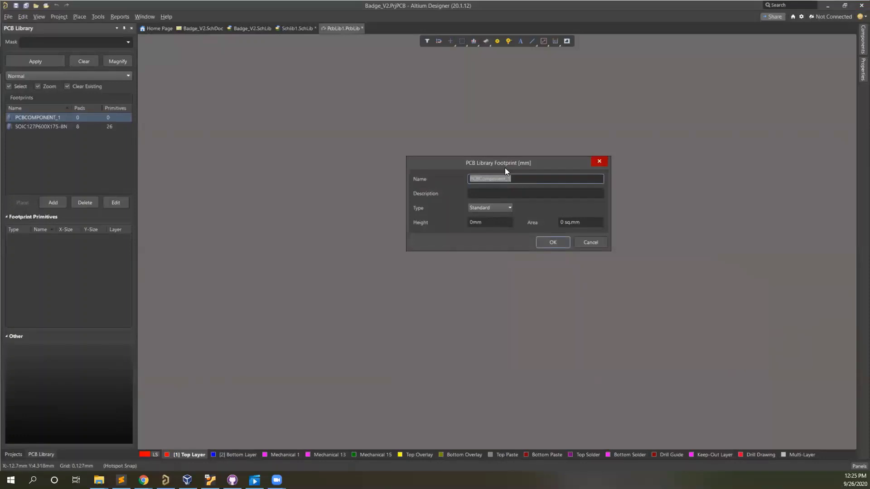
{"action": "type", "text": "2x3Header"}
{"action": "left_click", "coordinate": [501, 192]}
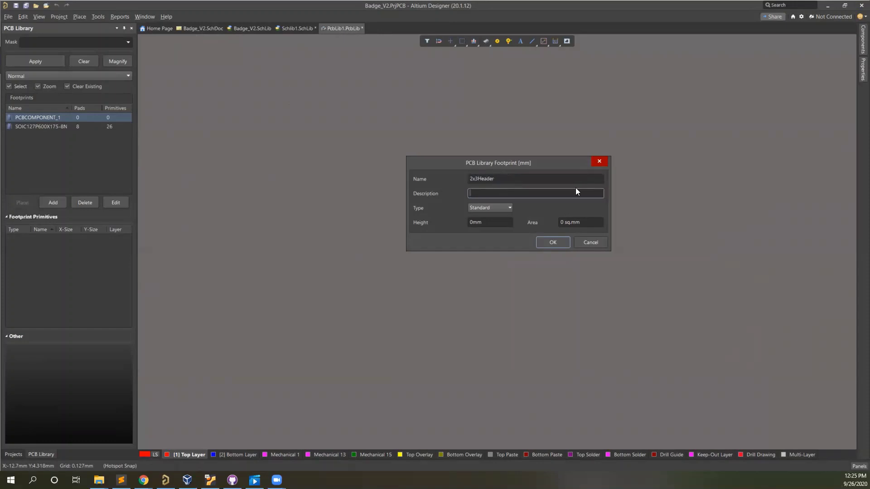
{"action": "type", "text": "thru hole 6 pin 2 row header"}
{"action": "left_click", "coordinate": [553, 242]}
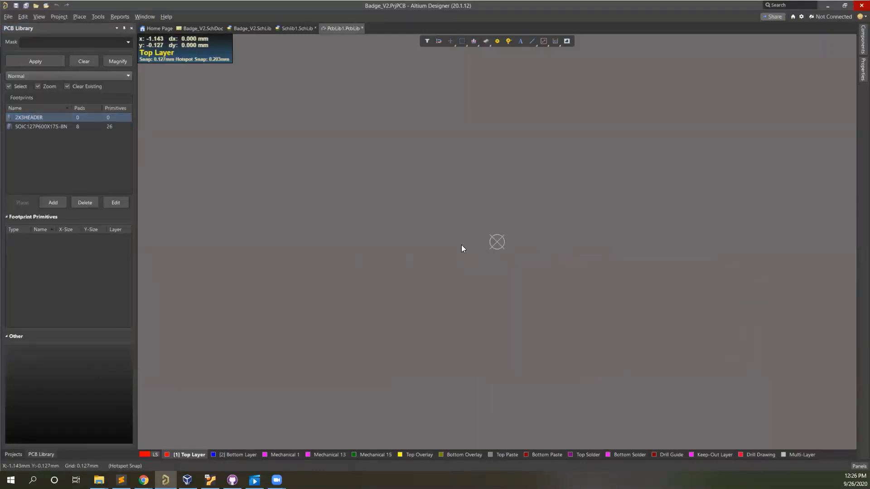
- Place a single round through-hole pad at the origin of the 2x3Header footprint
{"action": "key", "text": "p"}
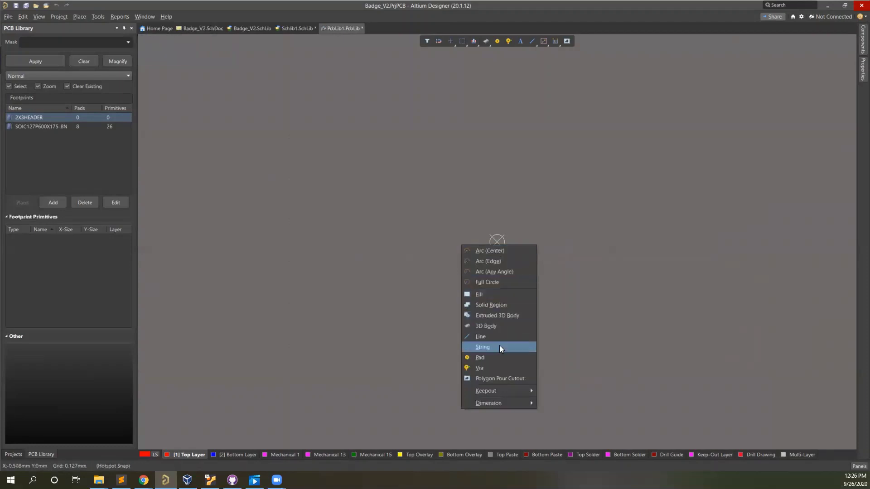
{"action": "left_click", "coordinate": [483, 358]}
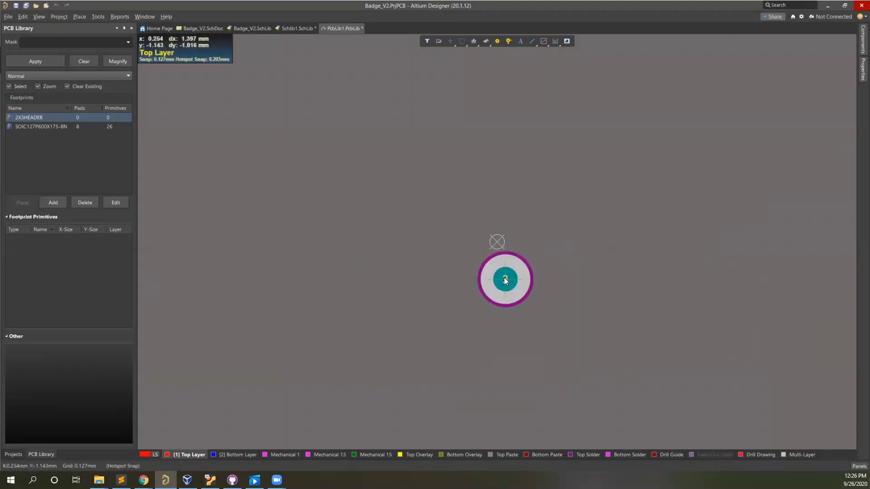
{"action": "left_click", "coordinate": [497, 242]}
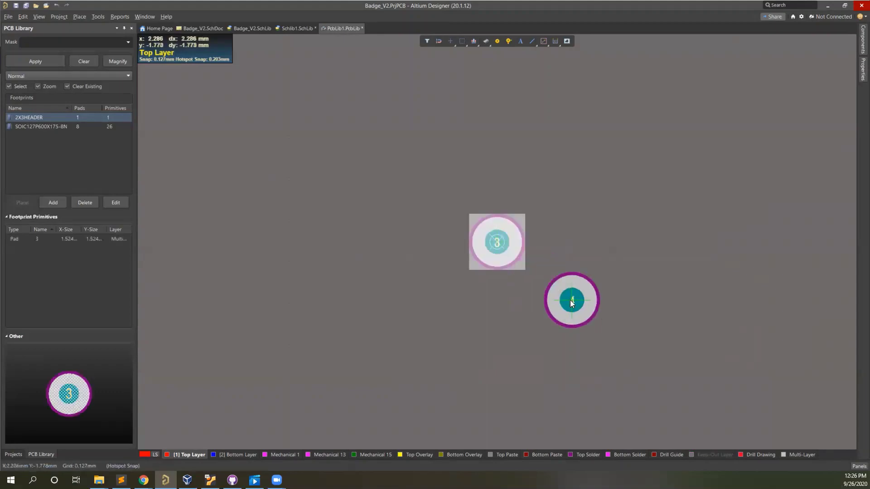
{"action": "key", "text": "Escape"}
{"action": "mouse_move", "coordinate": [144, 480]}
{"action": "left_click", "coordinate": [195, 439]}
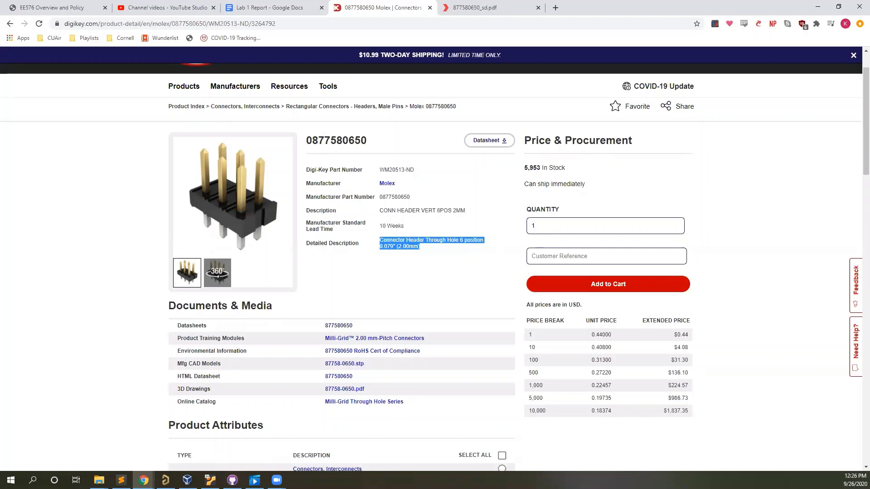
{"action": "left_click", "coordinate": [166, 480]}
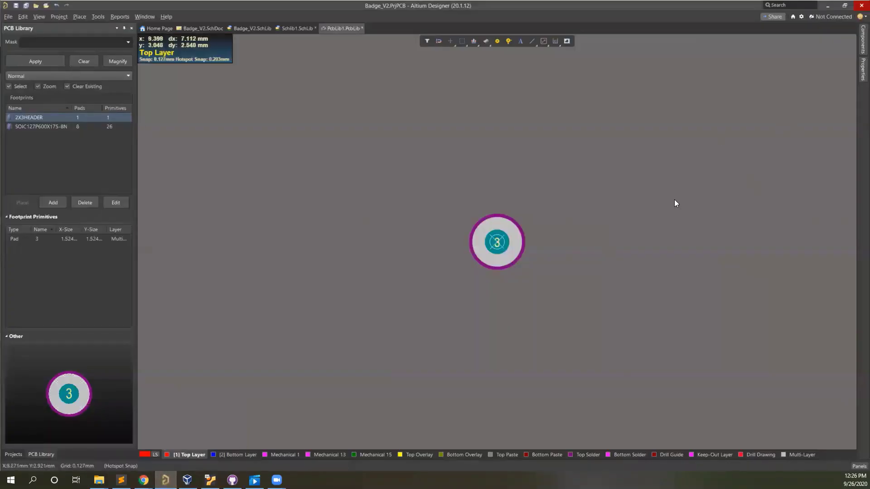
- Set the designator of the pad at the origin to 1
{"action": "double_click", "coordinate": [496, 242]}
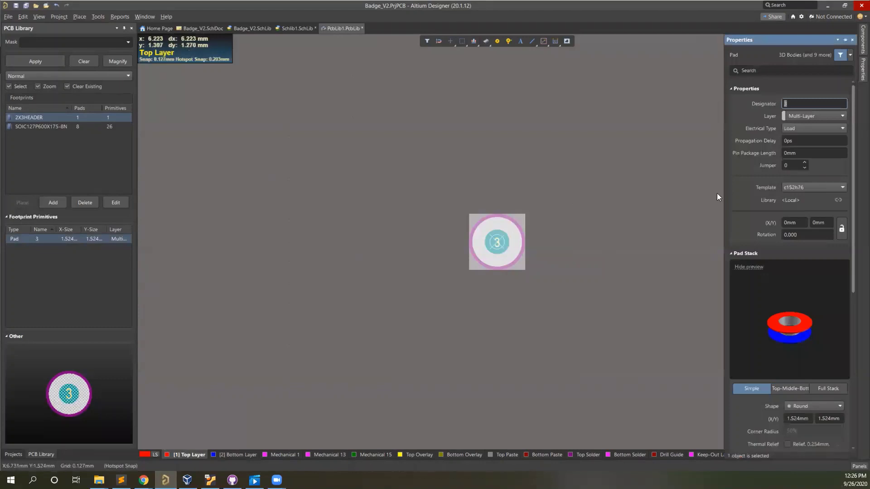
{"action": "type", "text": "1"}
{"action": "key", "text": "Return"}
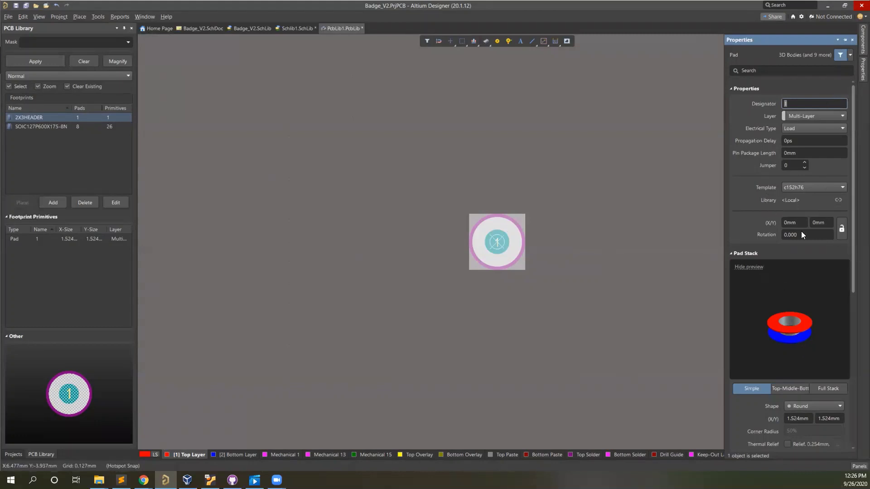
- Switch to Chrome and examine the Molex 877580650 datasheet for the hole diameter, pin pitch and part number dimension table
{"action": "scroll", "coordinate": [801, 302], "scroll_direction": "down", "scroll_amount": 5}
{"action": "scroll", "coordinate": [801, 301], "scroll_direction": "up", "scroll_amount": 5}
{"action": "mouse_move", "coordinate": [144, 479]}
{"action": "left_click", "coordinate": [215, 445]}
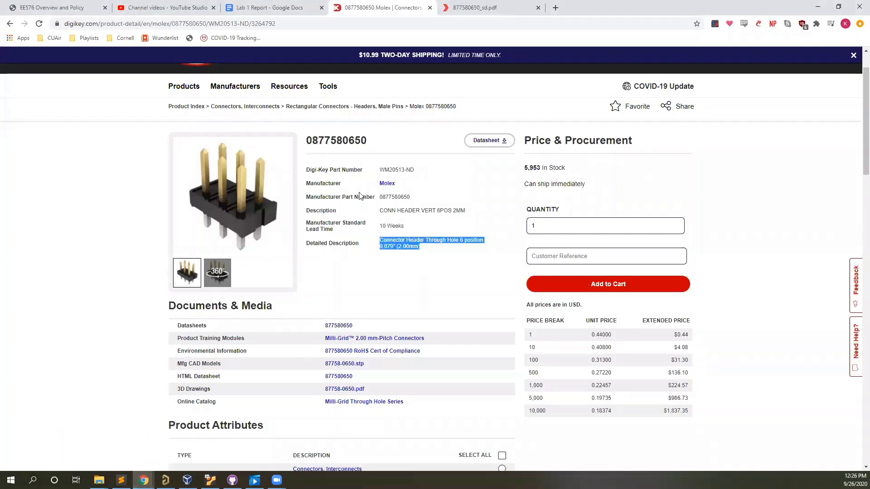
{"action": "key", "text": "ctrl+Tab"}
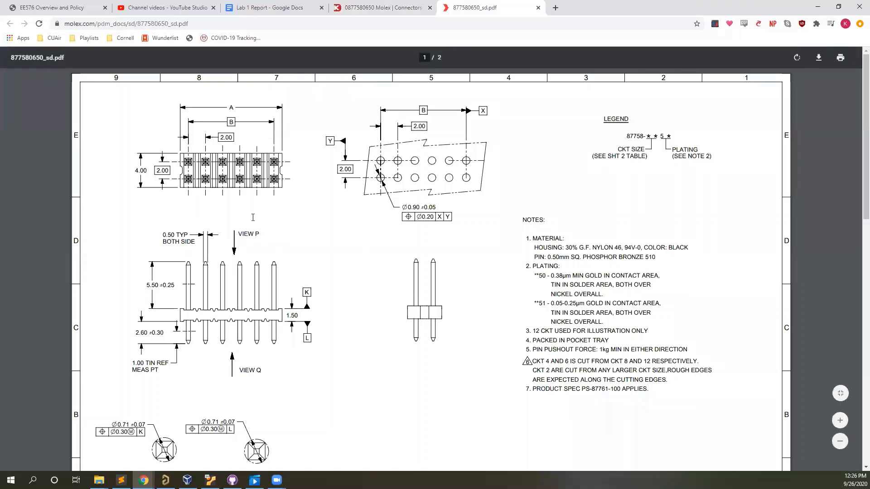
{"action": "scroll", "coordinate": [326, 340], "scroll_direction": "down", "scroll_amount": 10}
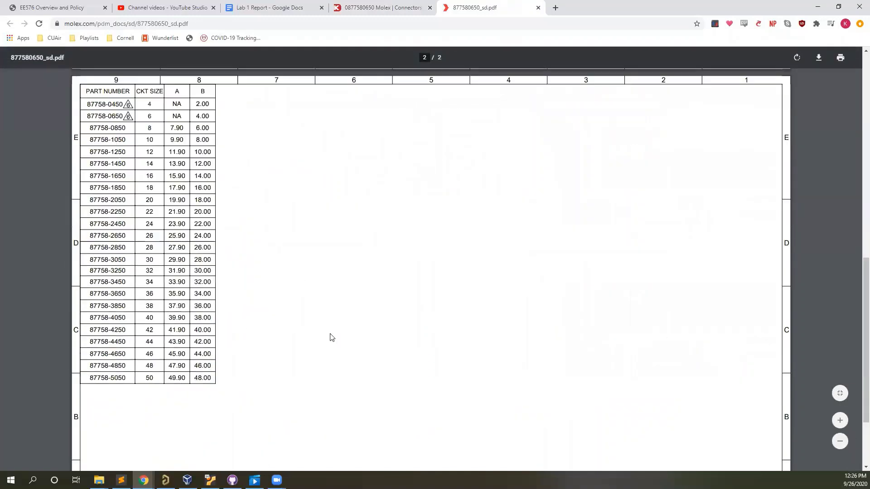
{"action": "scroll", "coordinate": [331, 338], "scroll_direction": "up", "scroll_amount": 4}
{"action": "scroll", "coordinate": [333, 344], "scroll_direction": "up", "scroll_amount": 8}
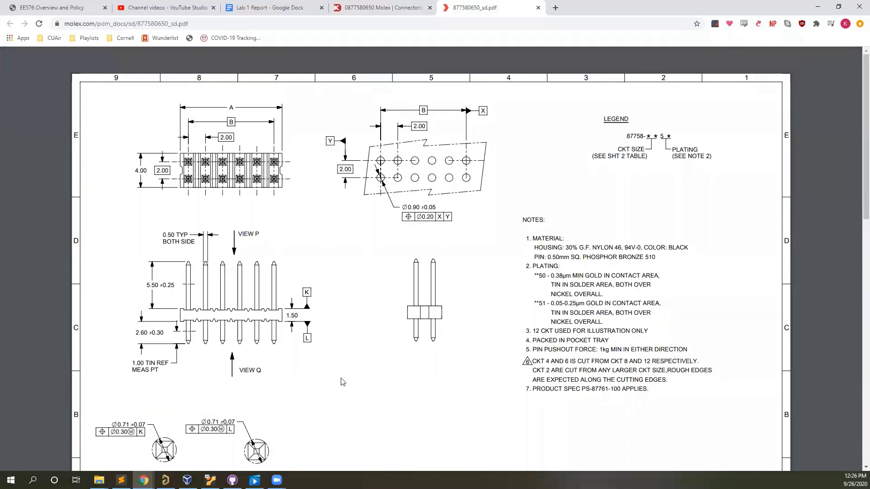
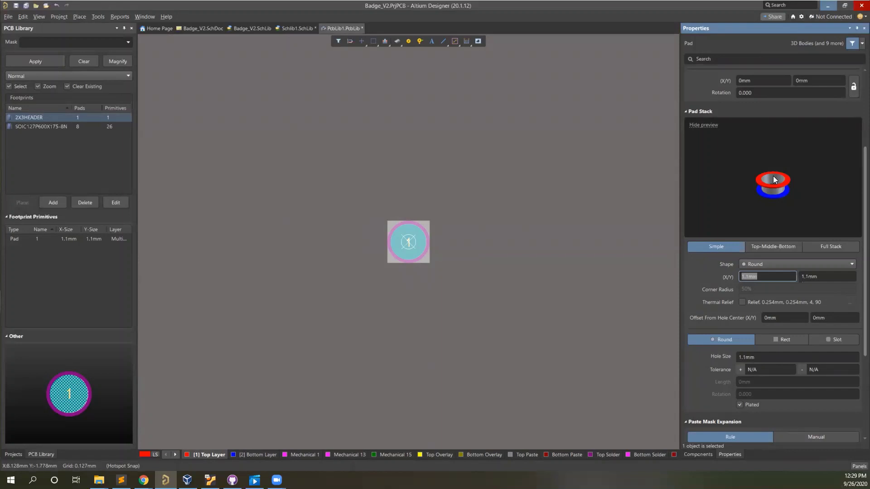
- Set the X and Y size of pad 1 to 1.5 mm each and check the pad in 3D
{"action": "type", "text": "1.5mm"}
{"action": "double_click", "coordinate": [824, 277]}
{"action": "type", "text": "1"}
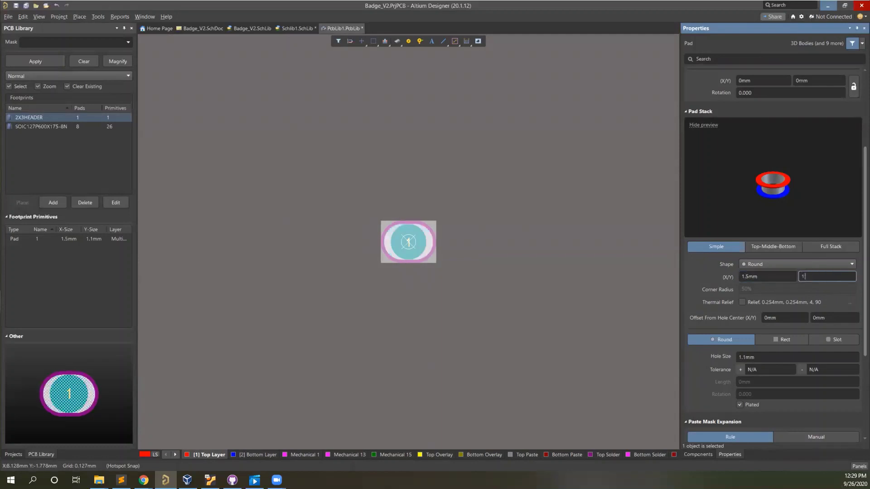
{"action": "type", "text": ".5mm"}
{"action": "key", "text": "Return"}
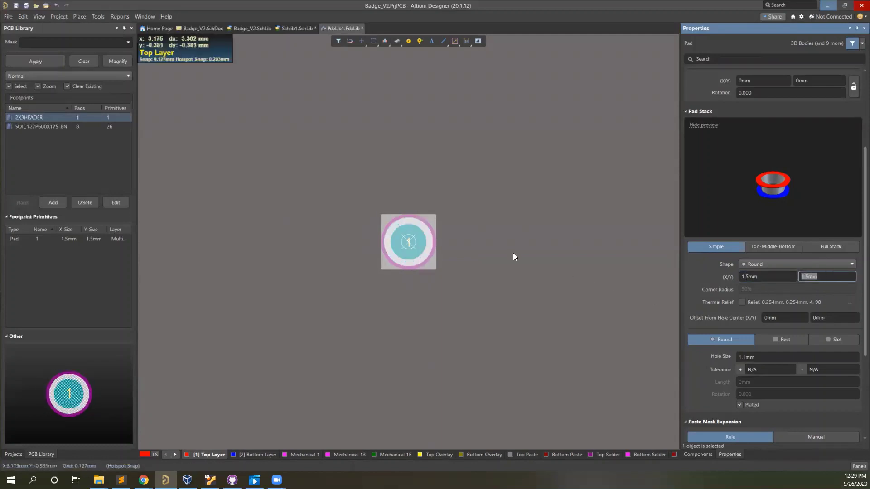
{"action": "left_click", "coordinate": [508, 254]}
{"action": "key", "text": "3"}
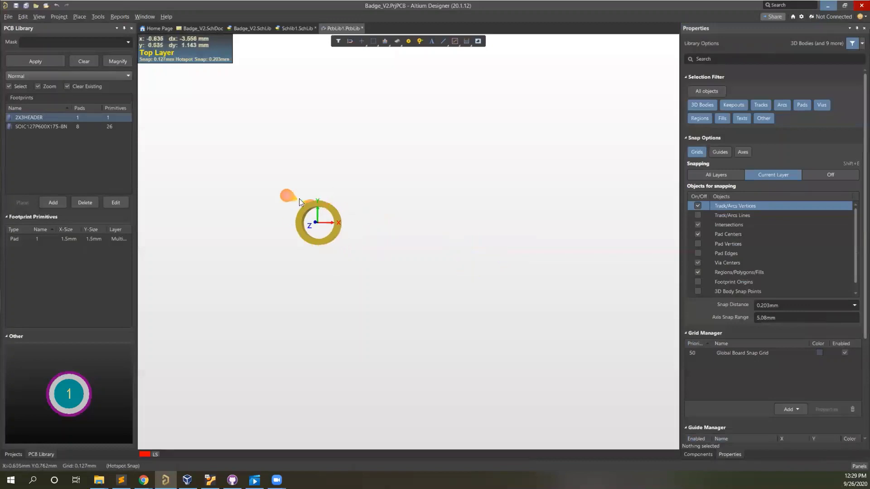
{"action": "key", "text": "2"}
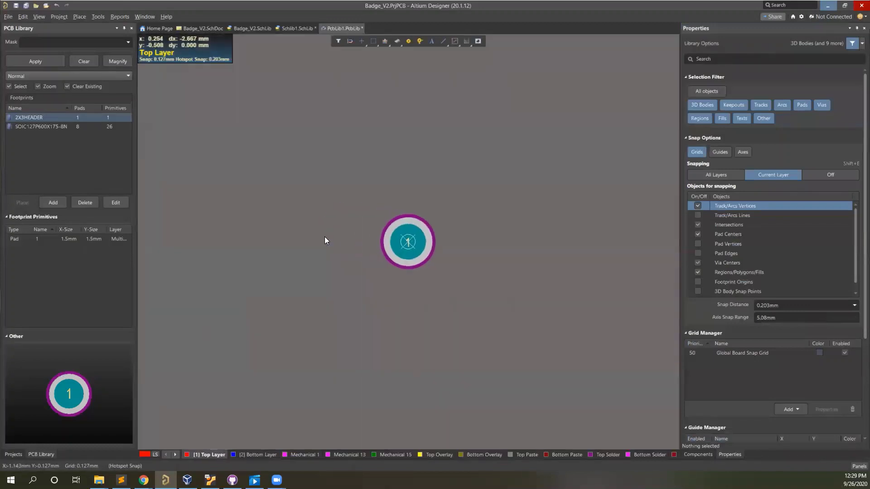
- Try the octagonal shape on pad 1, then restore the round shape
{"action": "left_click", "coordinate": [416, 234]}
{"action": "scroll", "coordinate": [802, 403], "scroll_direction": "down", "scroll_amount": 3}
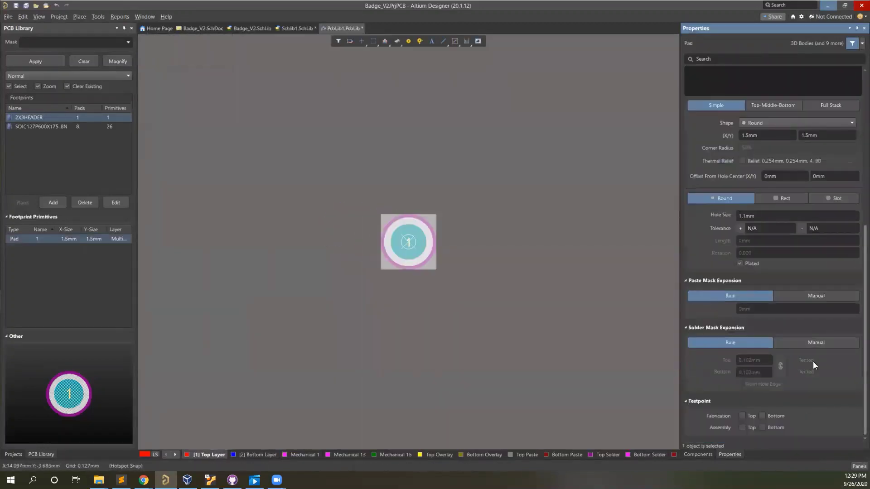
{"action": "left_click", "coordinate": [780, 120]}
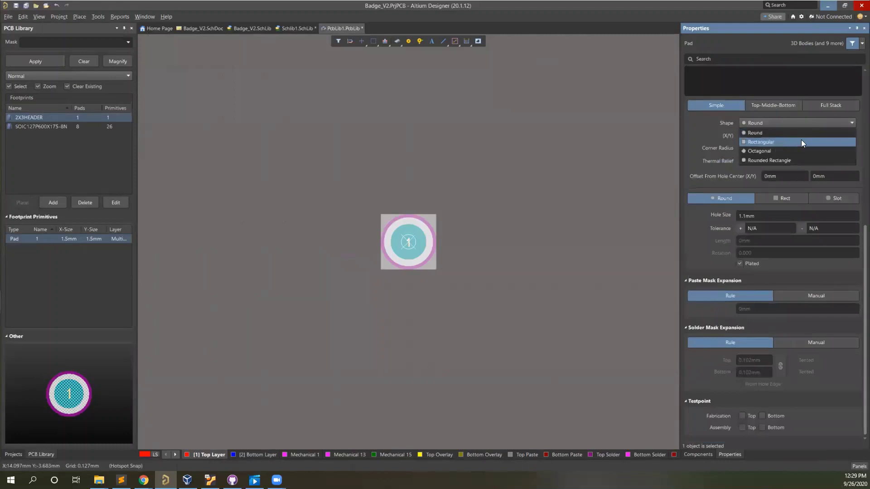
{"action": "left_click", "coordinate": [785, 120]}
{"action": "left_click", "coordinate": [785, 120]}
{"action": "left_click", "coordinate": [773, 151]}
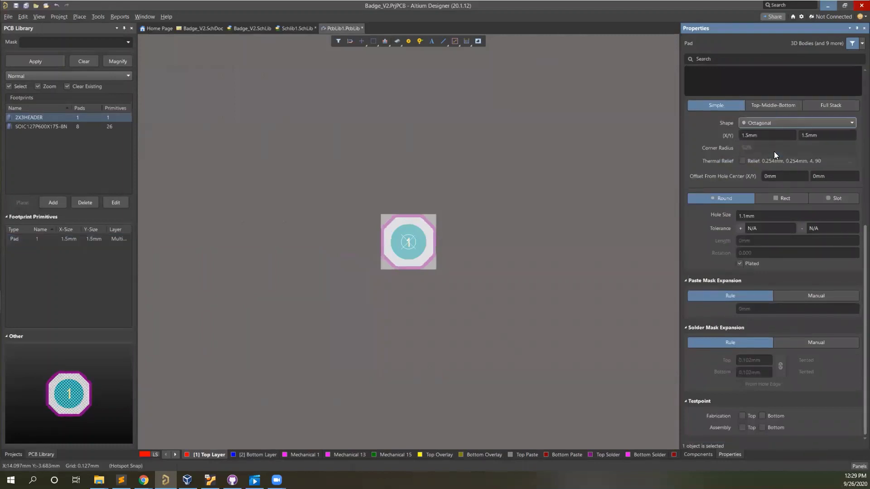
{"action": "left_click", "coordinate": [769, 123]}
{"action": "left_click", "coordinate": [778, 131]}
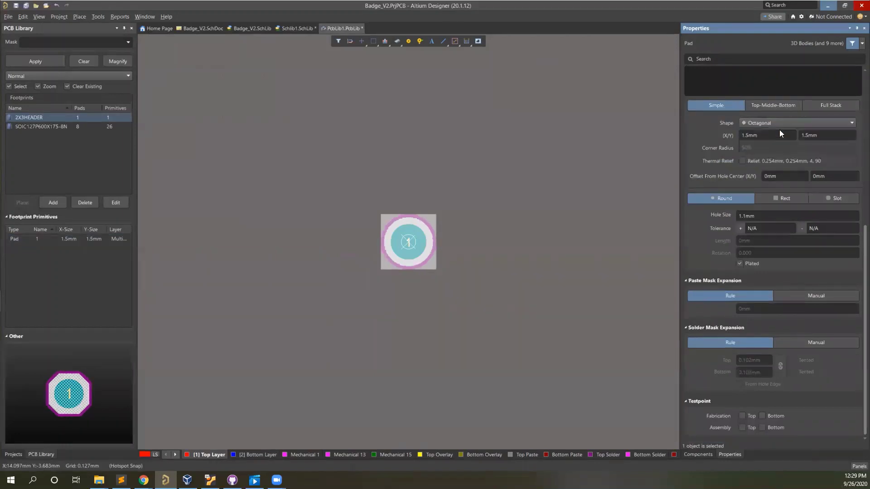
{"action": "left_click", "coordinate": [781, 216]}
{"action": "key", "text": "Tab"}
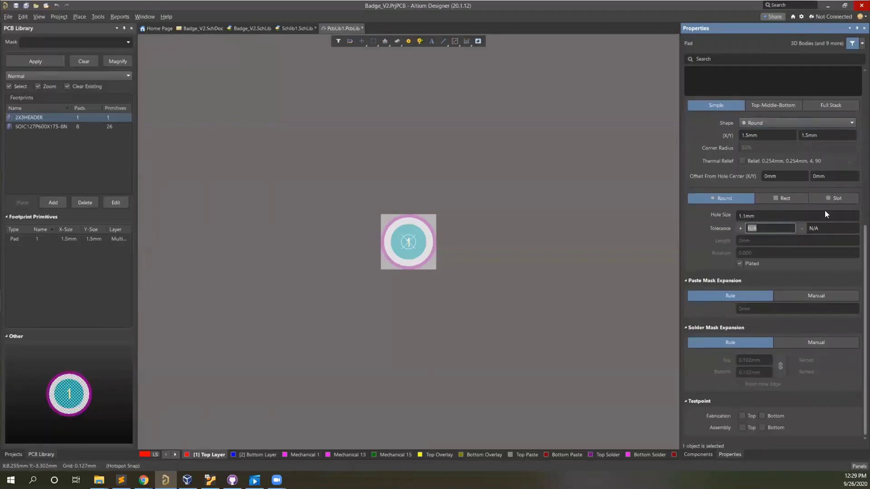
{"action": "left_click", "coordinate": [838, 228]}
{"action": "left_click", "coordinate": [763, 228]}
{"action": "key", "text": "Tab"}
{"action": "left_click", "coordinate": [786, 215]}
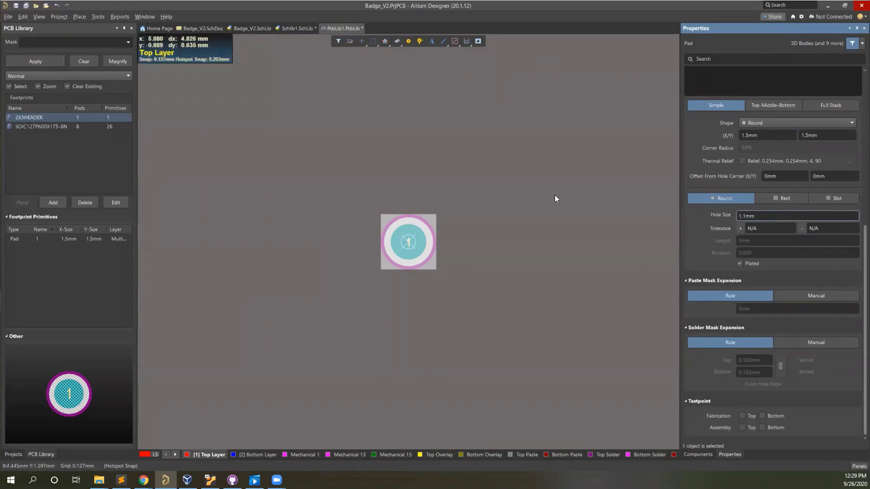
{"action": "left_click", "coordinate": [448, 247]}
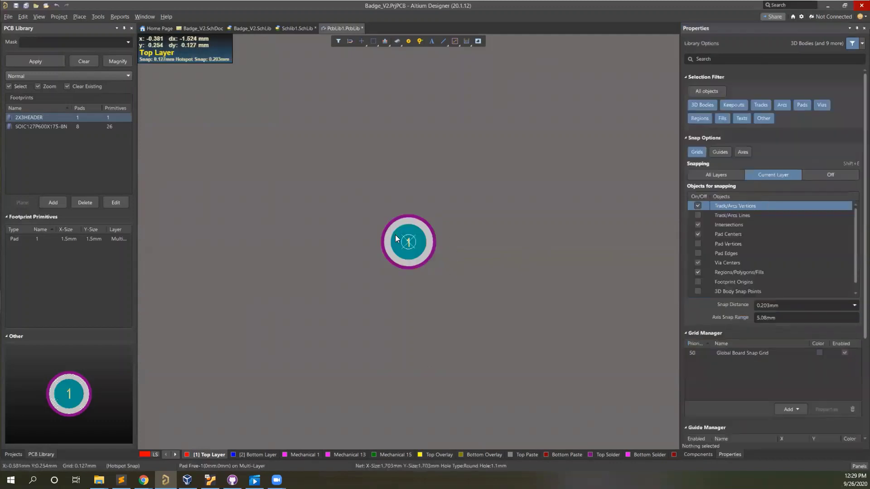
- Copy pad 1 with its centre as the reference point and paste the copy about 3.8 mm to its right
{"action": "left_click", "coordinate": [410, 252]}
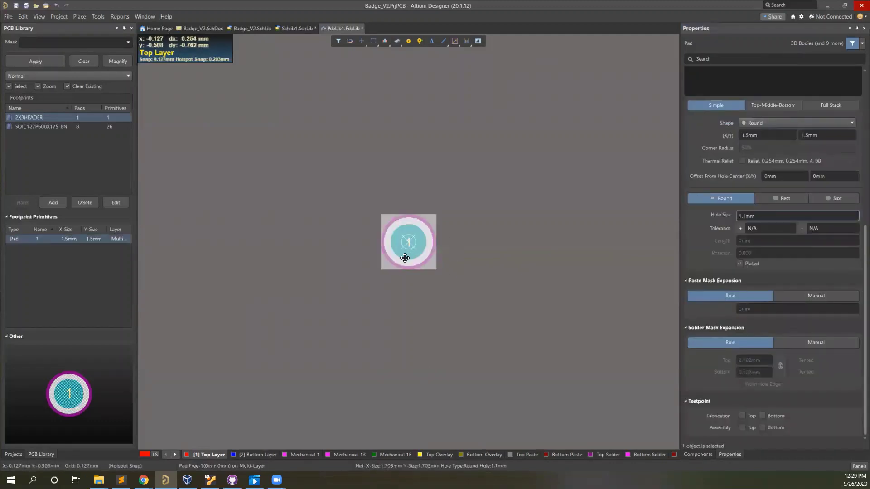
{"action": "key", "text": "ctrl+c"}
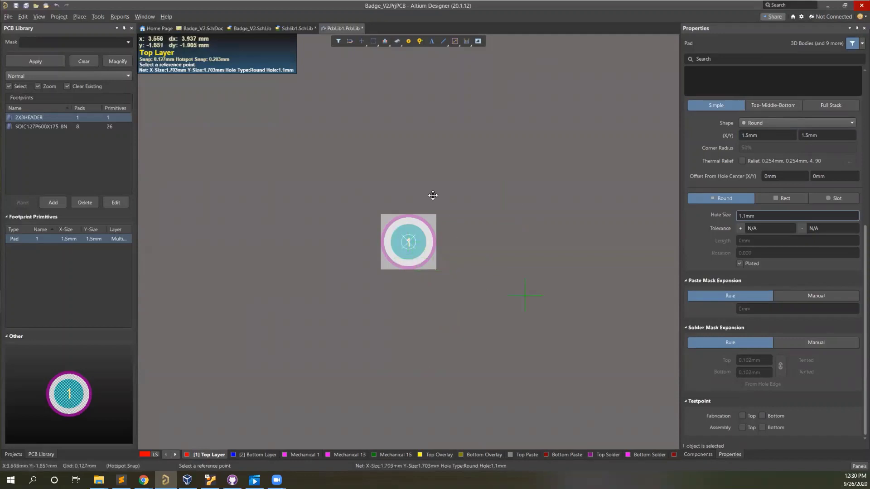
{"action": "left_click", "coordinate": [409, 241]}
{"action": "left_click", "coordinate": [487, 313]}
{"action": "key", "text": "ctrl+v"}
{"action": "left_click", "coordinate": [507, 259]}
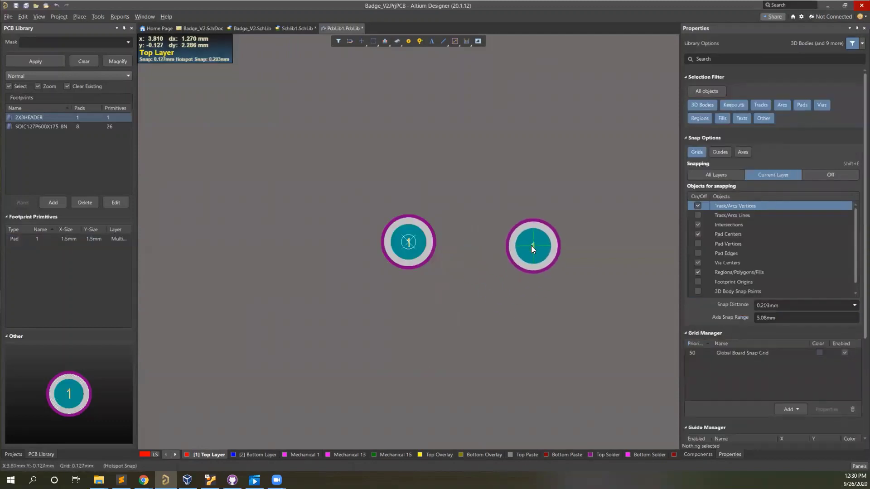
{"action": "left_click", "coordinate": [532, 243]}
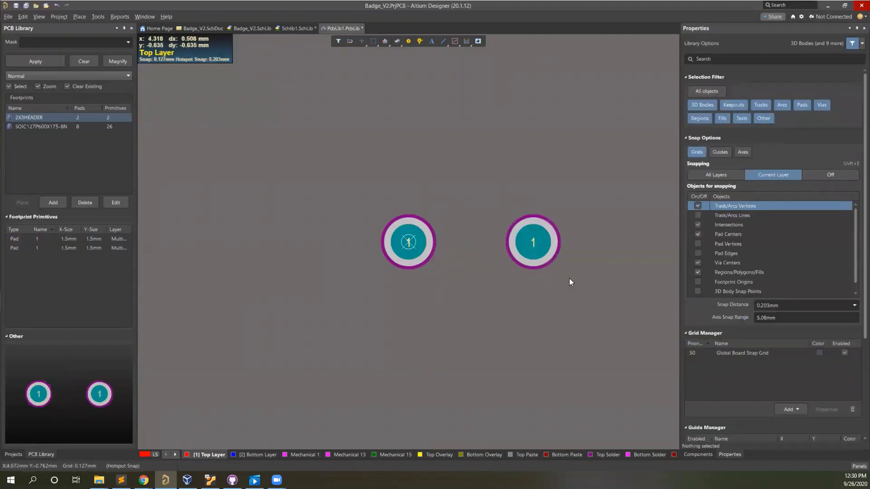
- Move the pasted pad to about 2.8 mm directly below pad 1 and set its designator to 2
{"action": "double_click", "coordinate": [534, 238]}
{"action": "scroll", "coordinate": [780, 182], "scroll_direction": "up", "scroll_amount": 1}
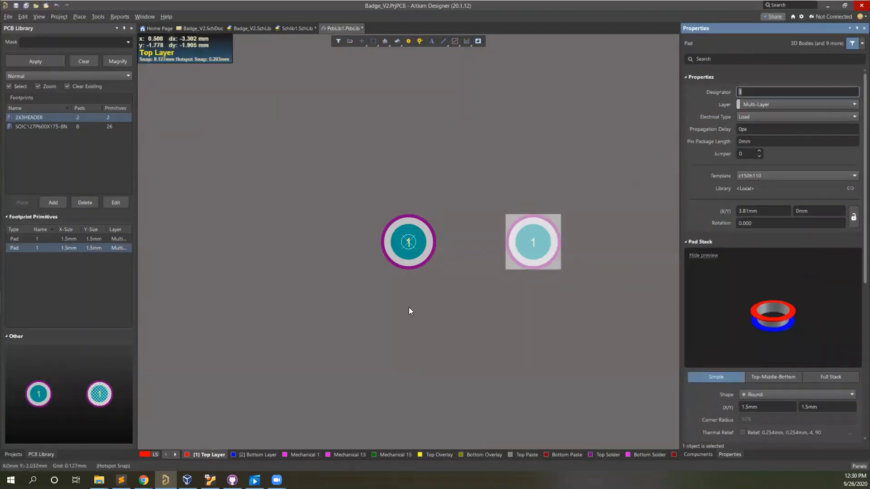
{"action": "left_click_drag", "start_coordinate": [523, 250], "coordinate": [407, 333]}
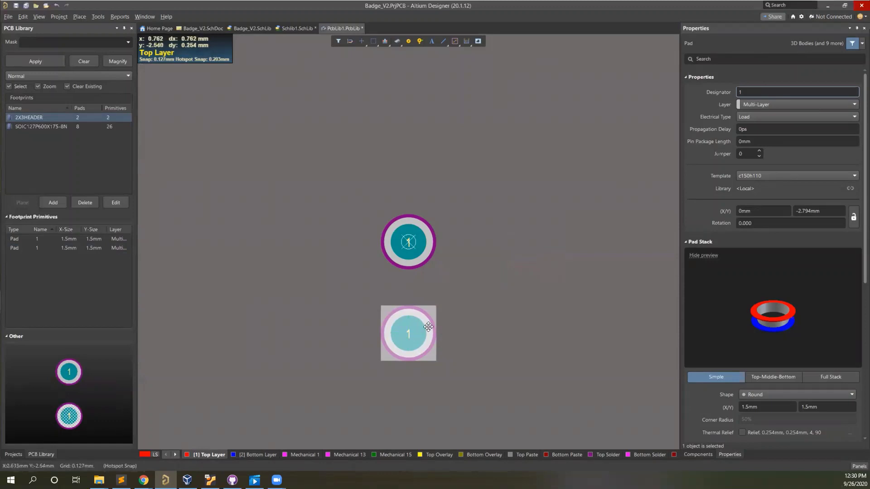
{"action": "left_click", "coordinate": [764, 90]}
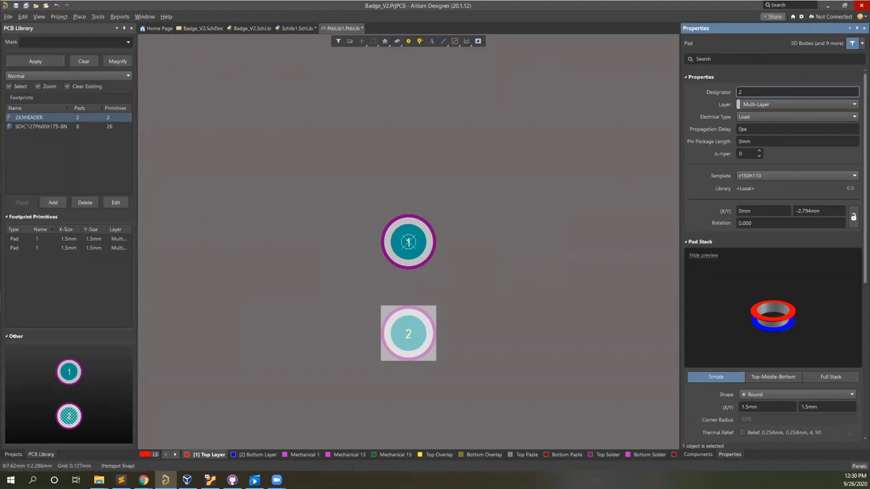
{"action": "type", "text": "2"}
{"action": "key", "text": "Return"}
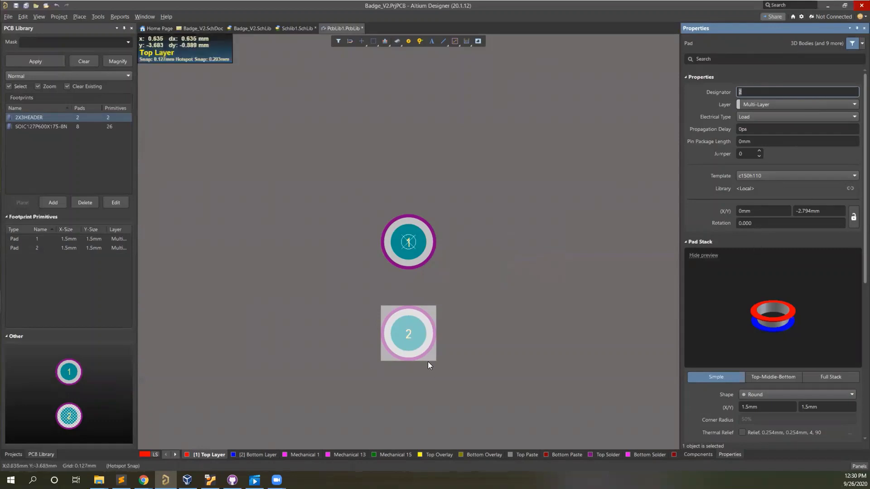
- Check the pin pitch in the Chrome datasheet, return to Altium Designer and set pad 2's Y coordinate to -2 mm
{"action": "mouse_move", "coordinate": [144, 480]}
{"action": "left_click", "coordinate": [217, 448]}
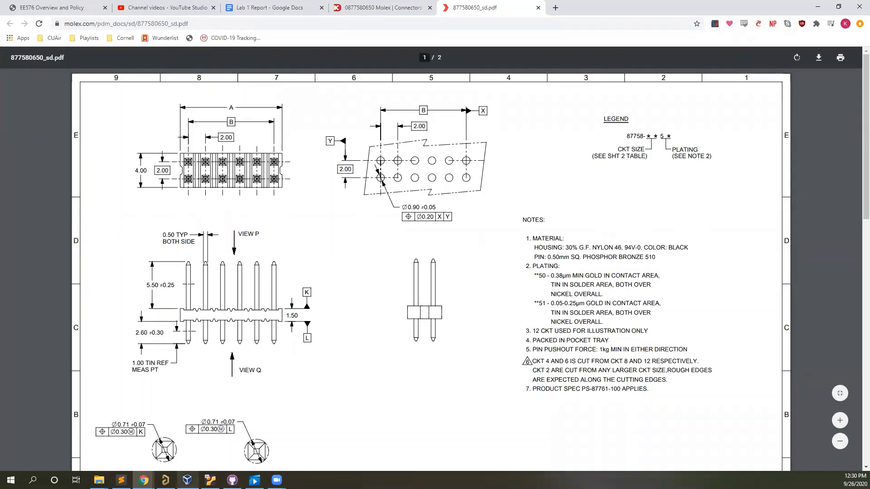
{"action": "left_click", "coordinate": [165, 480]}
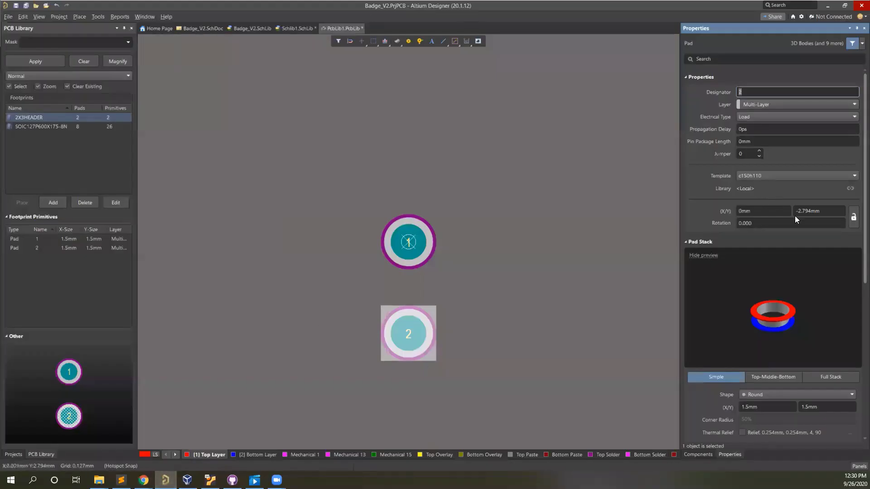
{"action": "left_click", "coordinate": [809, 213]}
{"action": "type", "text": "-"}
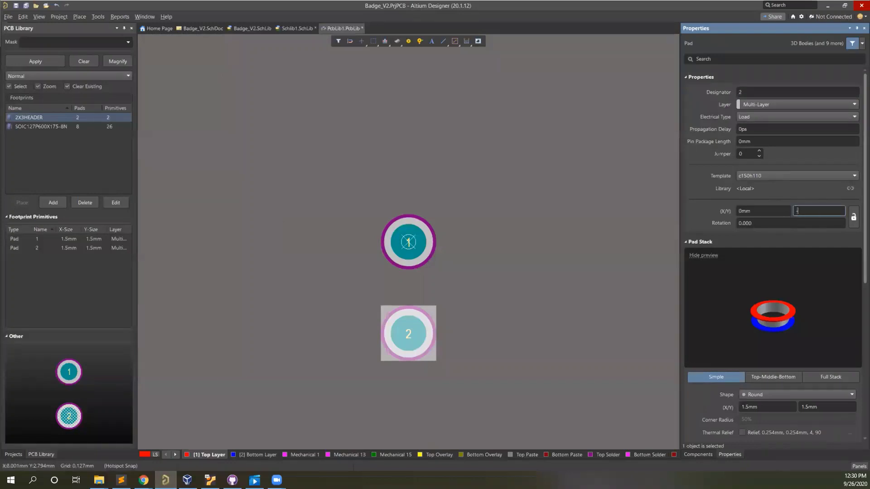
{"action": "type", "text": "2"}
{"action": "key", "text": "Return"}
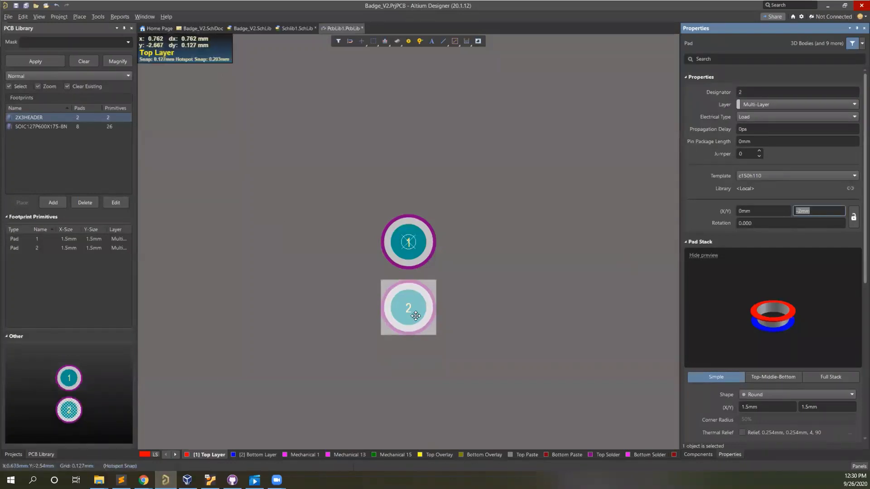
- Copy pads 1 and 2 together with pad 1's centre as reference and paste the pair directly below in line
{"action": "left_click", "coordinate": [482, 303]}
{"action": "left_click", "coordinate": [413, 294]}
{"action": "left_click_drag", "start_coordinate": [467, 352], "coordinate": [377, 216]}
{"action": "key", "text": "ctrl+c"}
{"action": "left_click", "coordinate": [412, 244]}
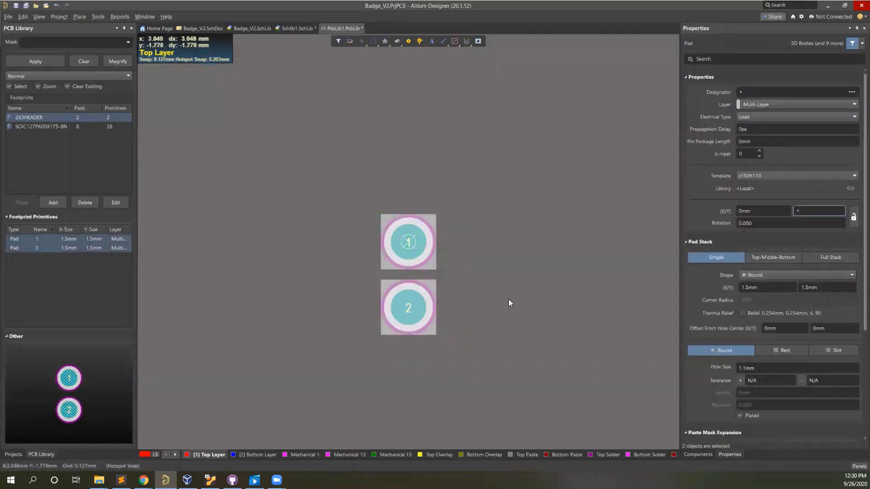
{"action": "scroll", "coordinate": [508, 299], "scroll_direction": "down", "scroll_amount": 3}
{"action": "key", "text": "ctrl+v"}
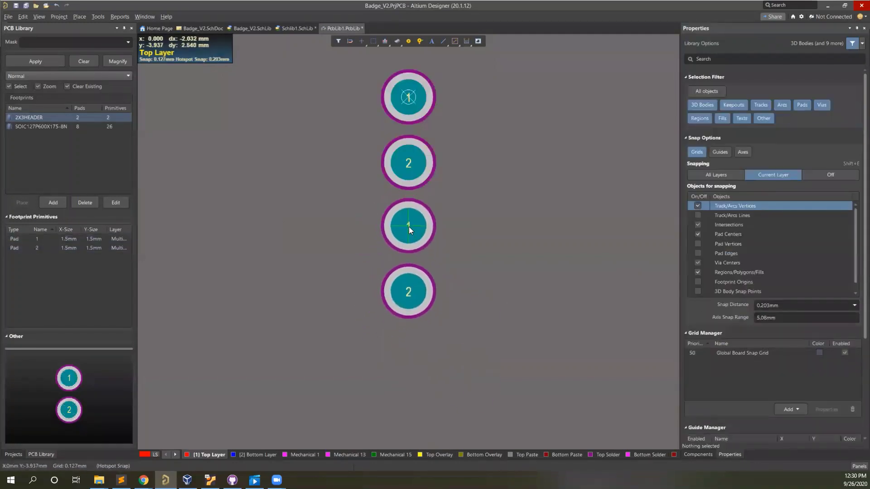
{"action": "left_click", "coordinate": [408, 230]}
- Set the Y coordinate of the upper pasted pad to -4 mm
{"action": "left_click", "coordinate": [408, 230]}
{"action": "left_click", "coordinate": [824, 210]}
{"action": "type", "text": "-4"}
{"action": "key", "text": "Return"}
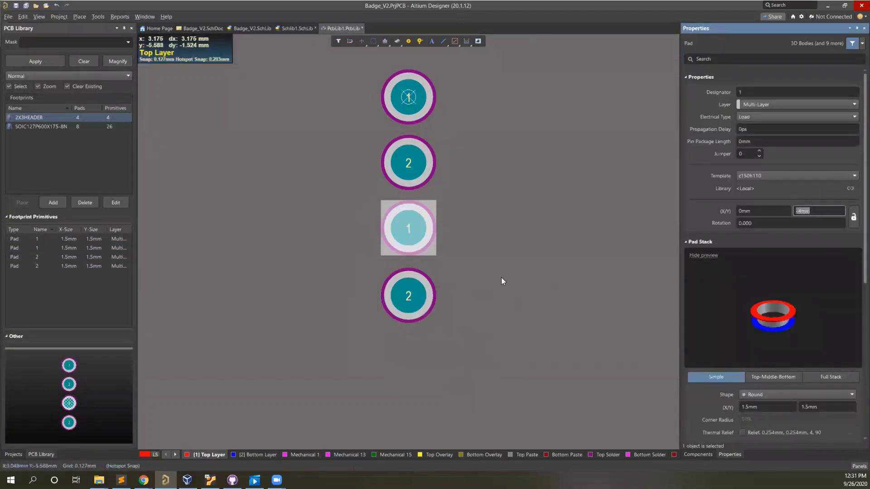
- Set the Y coordinate of the lowest pasted pad to -6 mm and its designator to 4
{"action": "left_click", "coordinate": [421, 294]}
{"action": "left_click", "coordinate": [813, 211]}
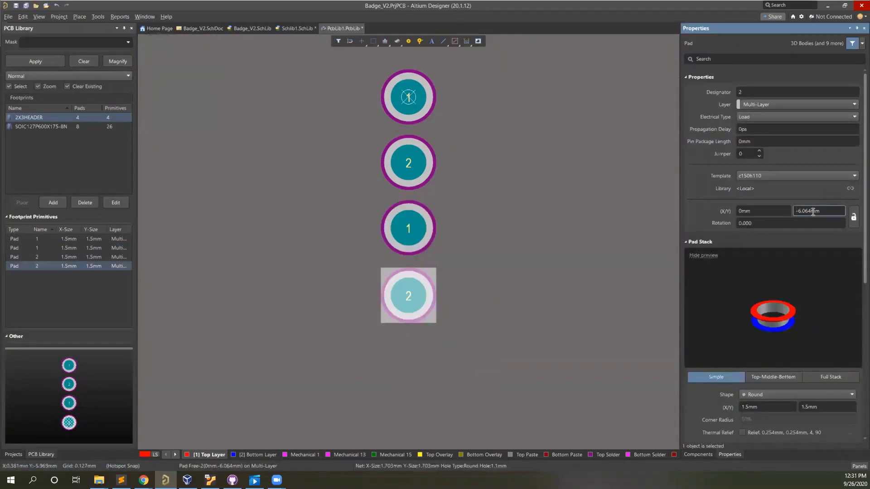
{"action": "key", "text": "Return"}
{"action": "left_click", "coordinate": [749, 92]}
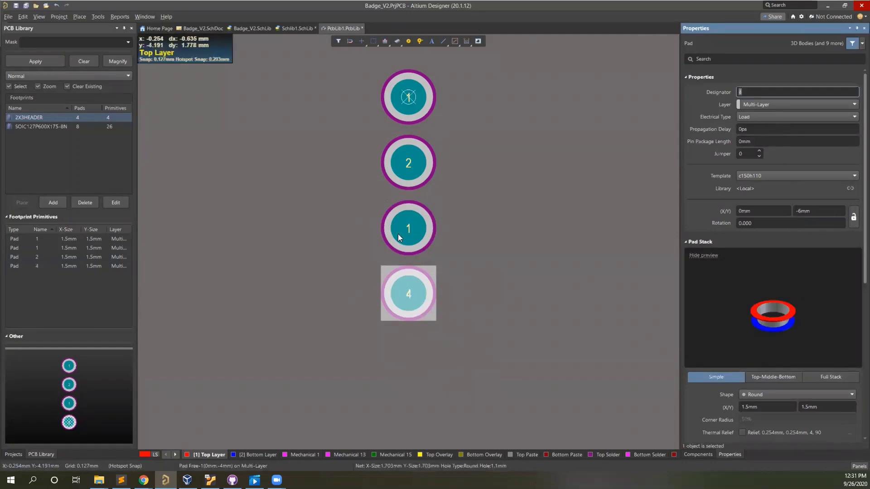
- Check the header's pin layout in the Chrome datasheet and on its Digi-Key product page, and return to Altium Designer
{"action": "left_click", "coordinate": [143, 479]}
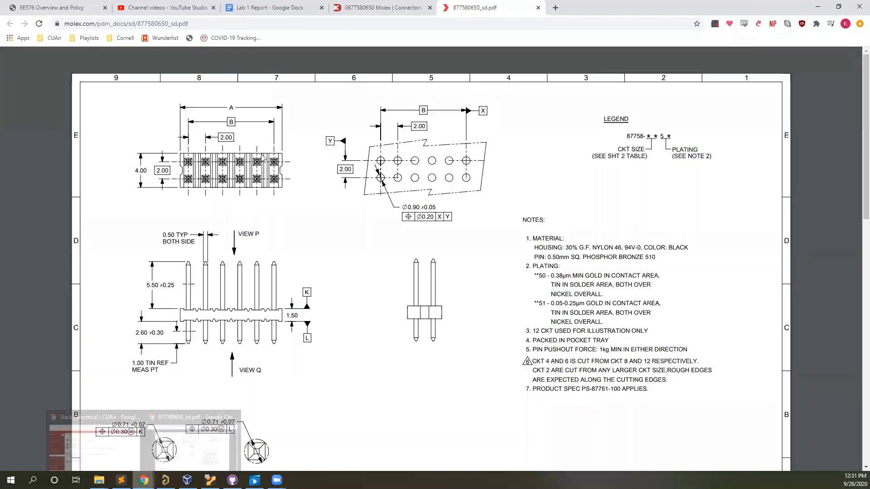
{"action": "left_click", "coordinate": [354, 8]}
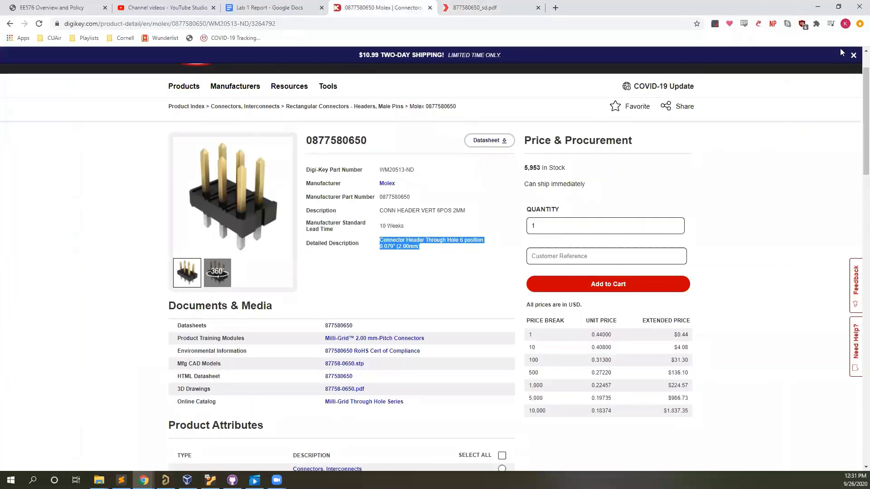
{"action": "left_click", "coordinate": [817, 7]}
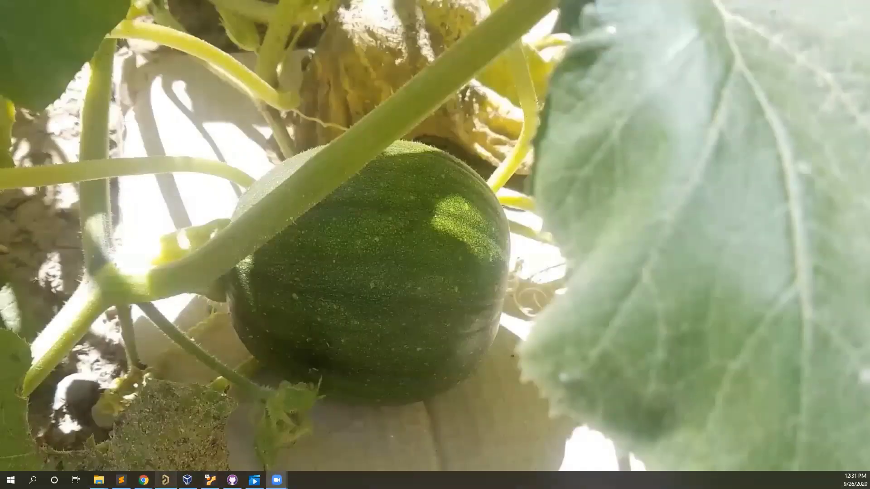
{"action": "left_click", "coordinate": [165, 480]}
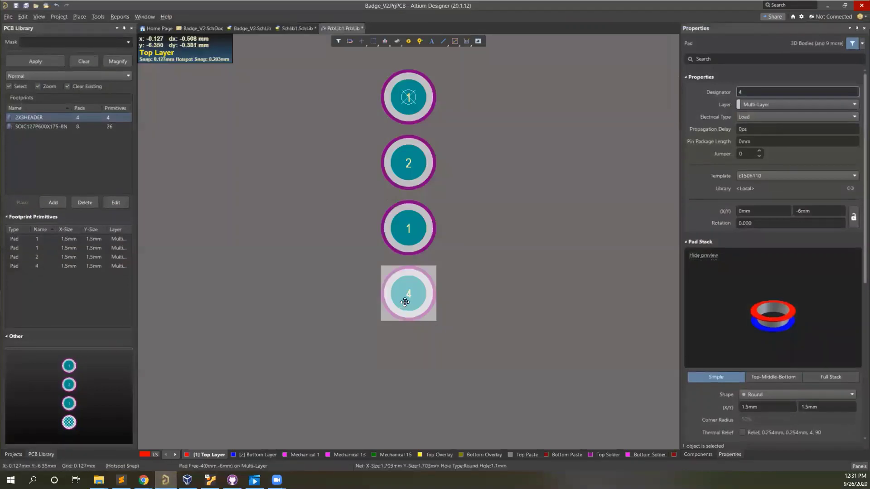
- Delete the lowest pad, pad 4, and set the designator of the duplicate pad 1 below pad 2 to 3
{"action": "left_click", "coordinate": [416, 307]}
{"action": "left_click", "coordinate": [416, 307]}
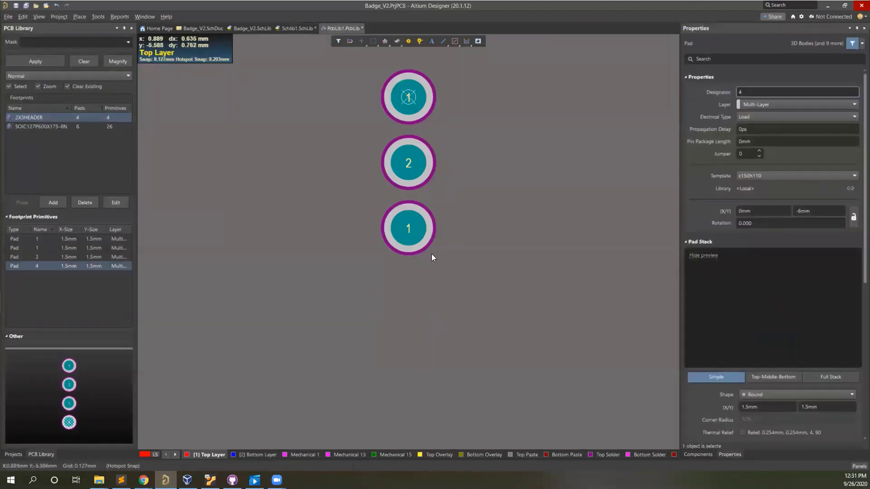
{"action": "key", "text": "Delete"}
{"action": "left_click", "coordinate": [420, 246]}
{"action": "left_click", "coordinate": [769, 91]}
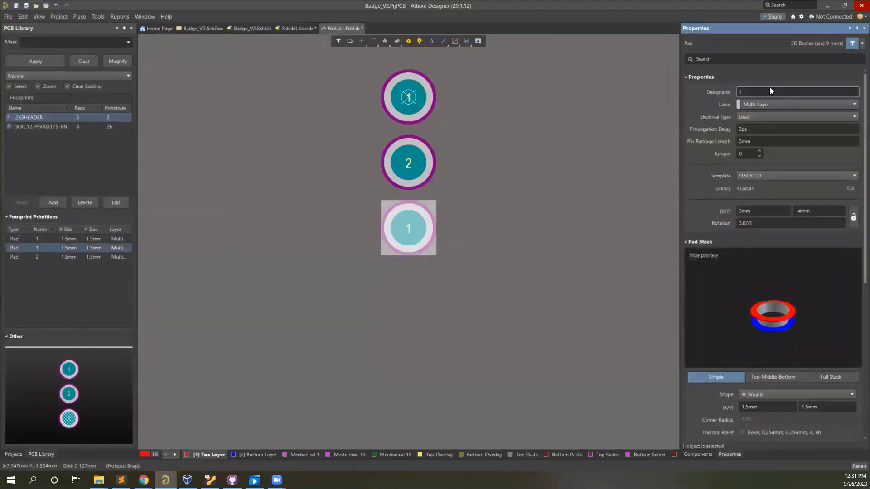
{"action": "type", "text": "3"}
{"action": "key", "text": "Return"}
- Copy pads 1, 2 and 3 with pad 1's centre as reference and paste them alongside as a second column to the right
{"action": "left_click_drag", "start_coordinate": [454, 287], "coordinate": [370, 64]}
{"action": "key", "text": "ctrl+c"}
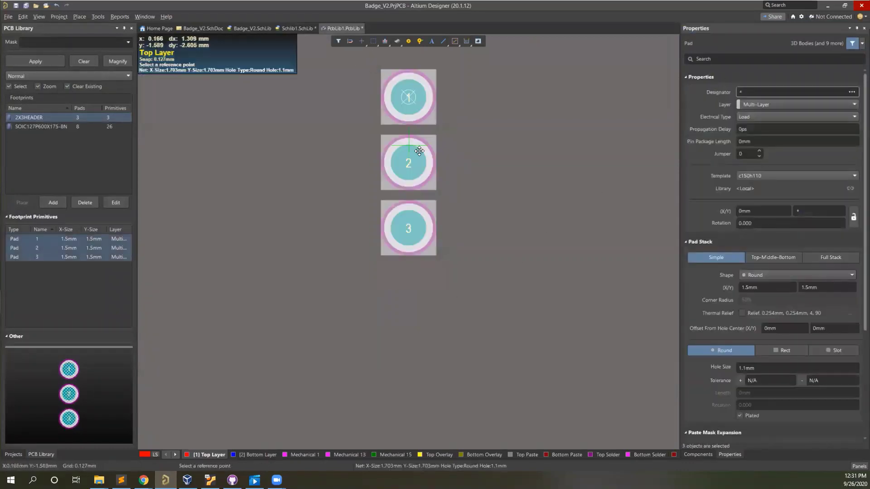
{"action": "left_click", "coordinate": [409, 99]}
{"action": "key", "text": "ctrl+v"}
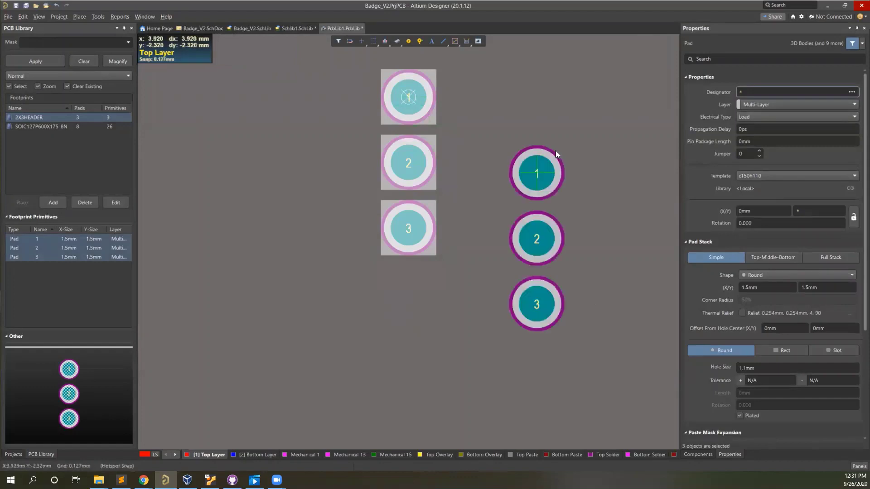
{"action": "left_click", "coordinate": [504, 98]}
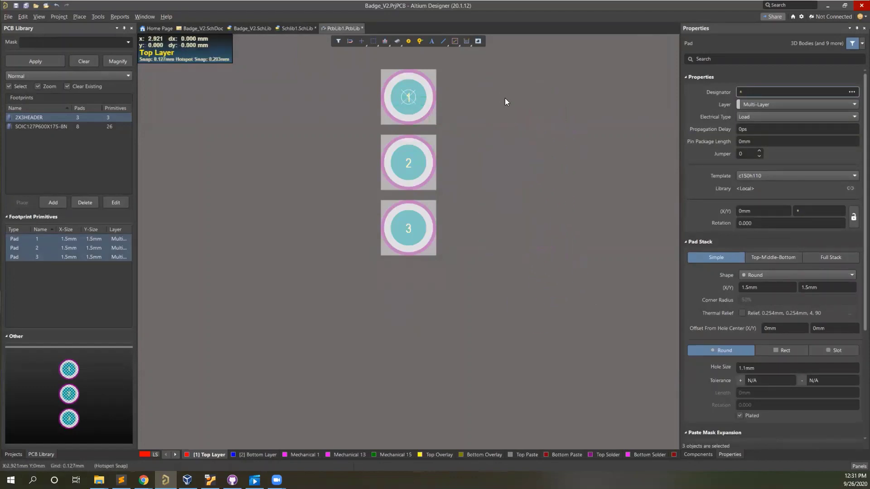
- Set the X coordinate of each of the three pasted pads in the second column to 2 mm
{"action": "left_click", "coordinate": [500, 101]}
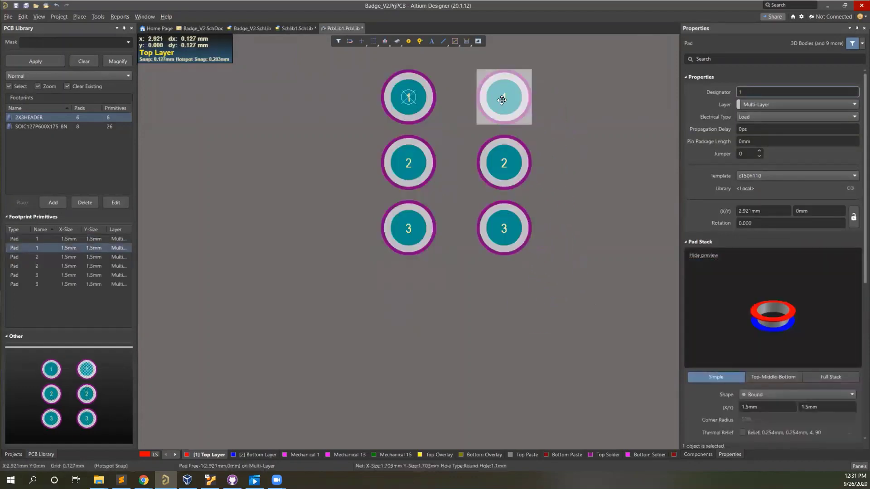
{"action": "left_click", "coordinate": [757, 210]}
{"action": "type", "text": "2"}
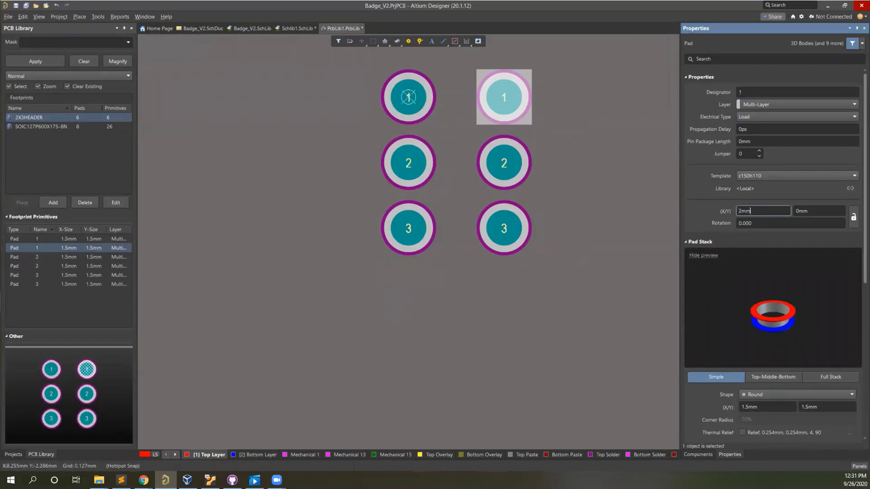
{"action": "key", "text": "Return"}
{"action": "left_click", "coordinate": [497, 182]}
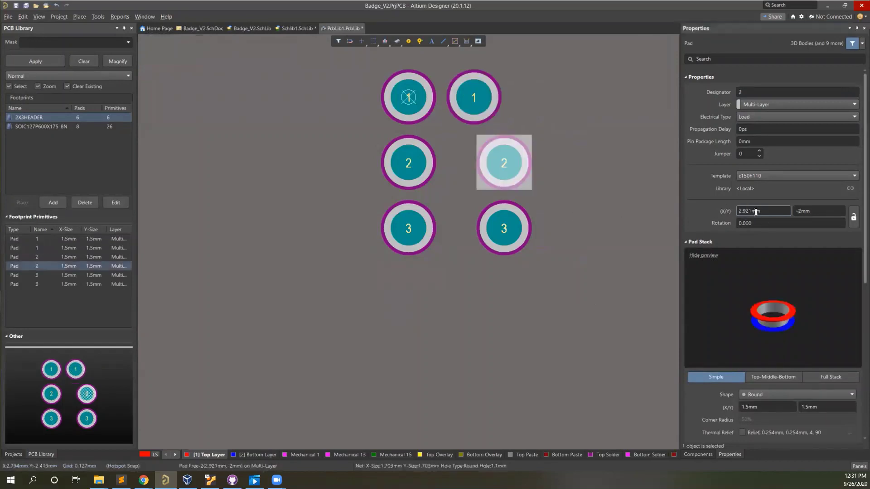
{"action": "left_click", "coordinate": [755, 211]}
{"action": "type", "text": "2"}
{"action": "key", "text": "Return"}
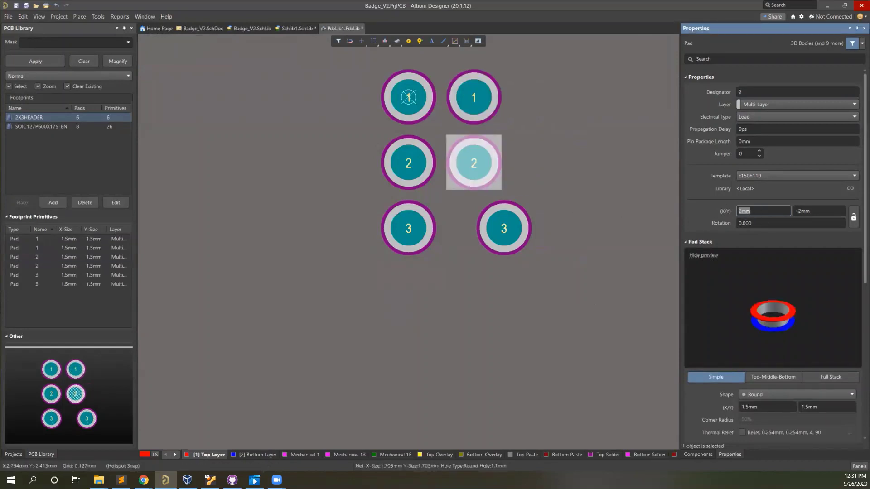
{"action": "left_click", "coordinate": [503, 228]}
{"action": "left_click", "coordinate": [757, 211]}
{"action": "type", "text": "2m"}
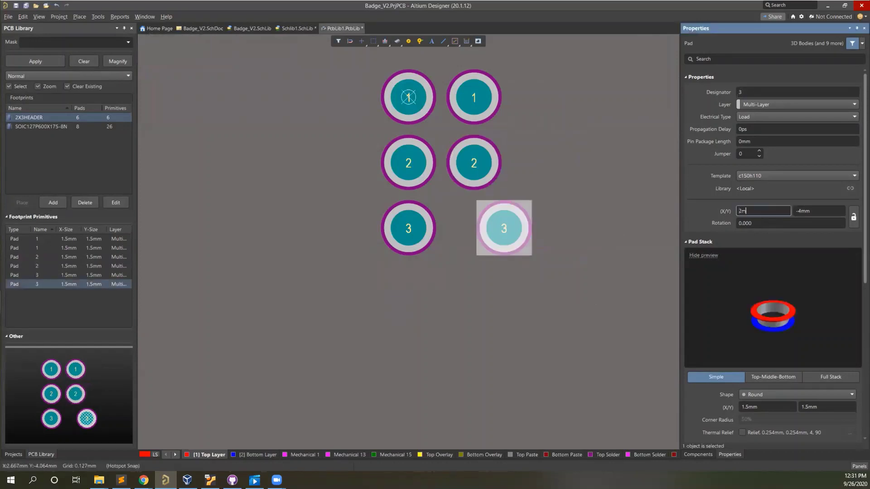
{"action": "key", "text": "Return"}
- Renumber the second column's pads from the lowest upward with designators 4, 5 and 6
{"action": "left_click", "coordinate": [769, 91]}
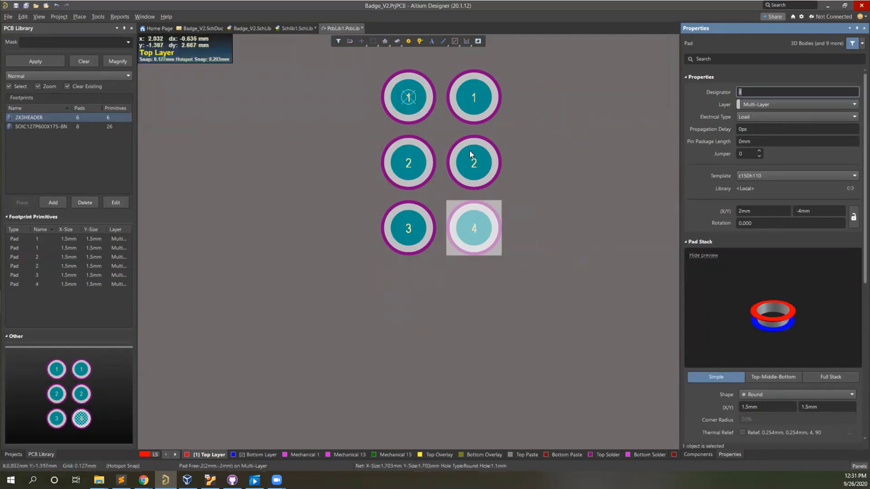
{"action": "left_click", "coordinate": [471, 152]}
{"action": "left_click", "coordinate": [764, 89]}
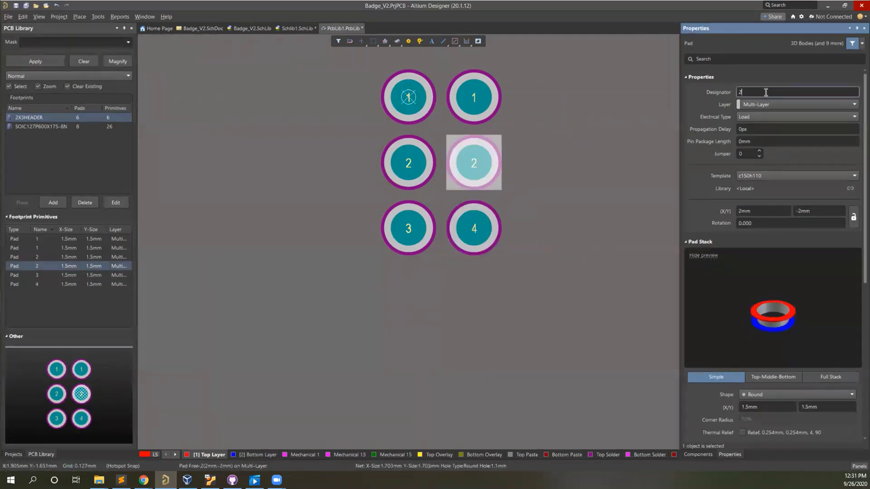
{"action": "type", "text": "5"}
{"action": "left_click", "coordinate": [474, 97]}
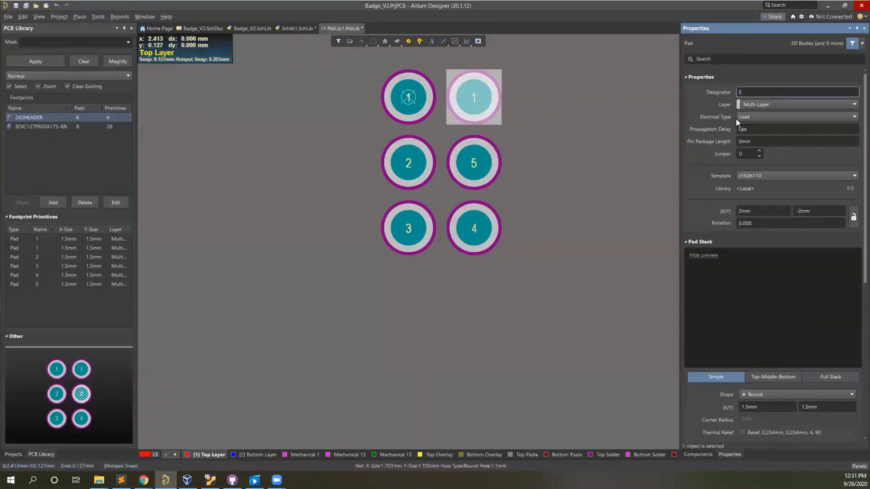
{"action": "left_click", "coordinate": [769, 92]}
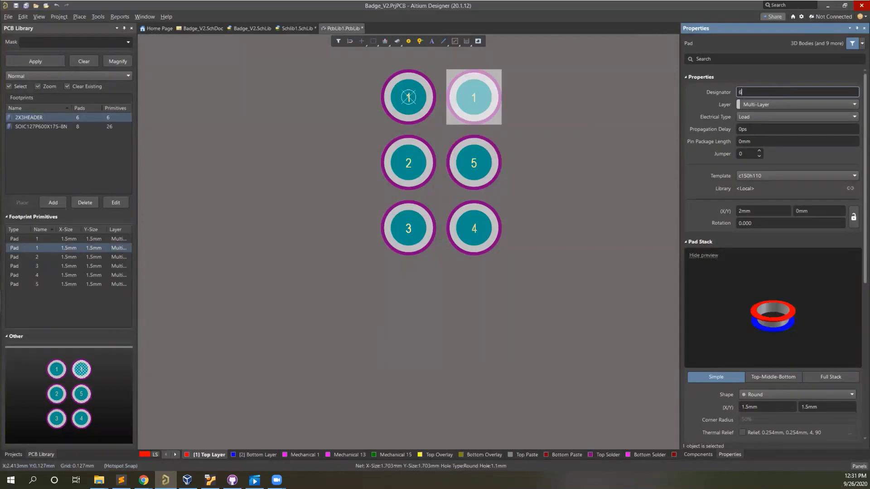
{"action": "type", "text": "6"}
{"action": "key", "text": "Return"}
{"action": "left_click", "coordinate": [506, 196]}
{"action": "scroll", "coordinate": [527, 254], "scroll_direction": "up", "scroll_amount": 3}
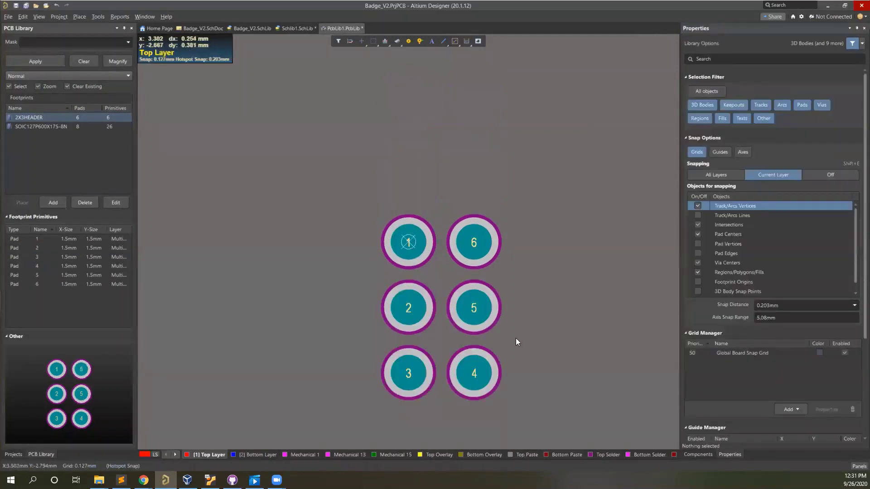
{"action": "scroll", "coordinate": [516, 338], "scroll_direction": "down", "scroll_amount": 2}
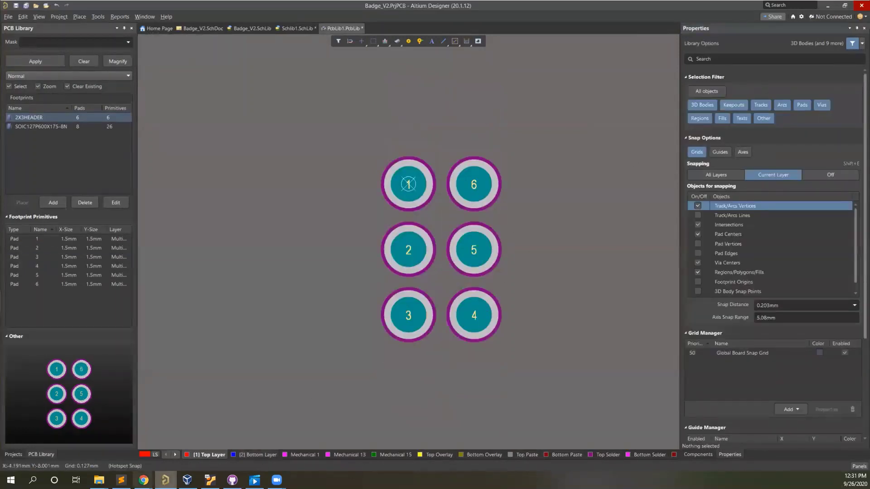
- Switch to the Digi-Key product page in Chrome and download the manufacturer's CAD model 87758-0650.stp
{"action": "mouse_move", "coordinate": [143, 480]}
{"action": "left_click", "coordinate": [214, 456]}
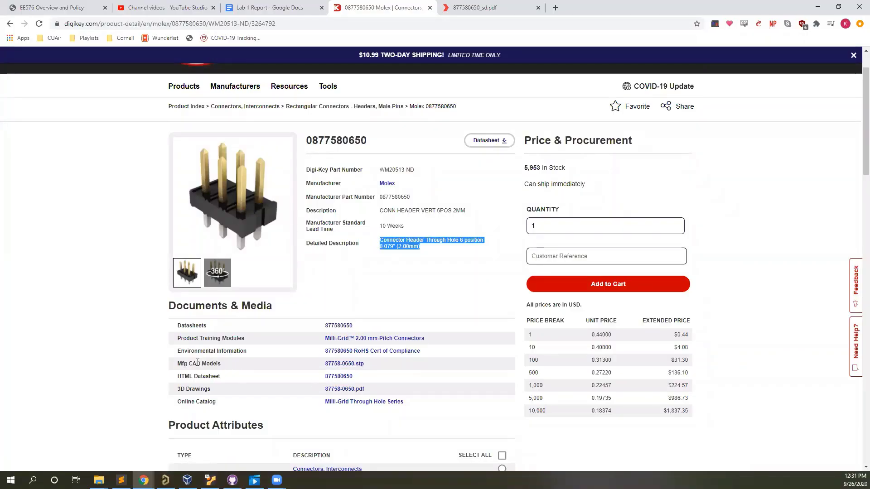
{"action": "left_click_drag", "start_coordinate": [199, 362], "coordinate": [248, 365]}
{"action": "left_click", "coordinate": [252, 366]}
{"action": "left_click", "coordinate": [351, 363]}
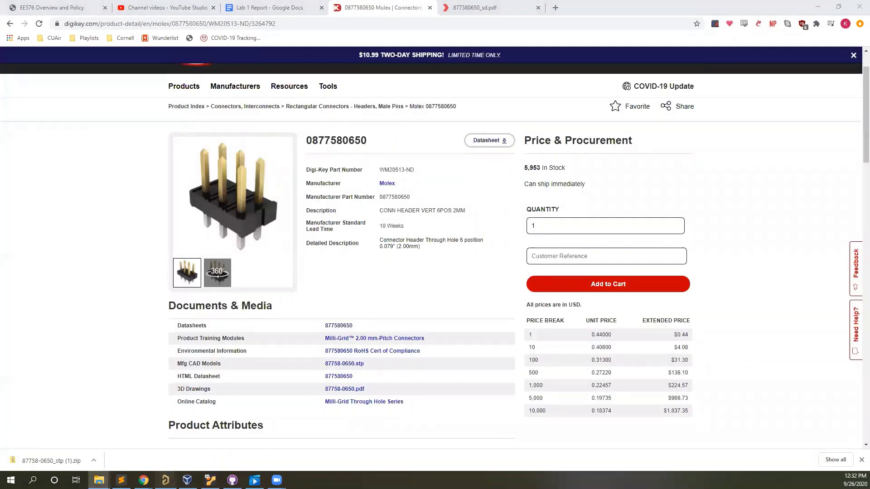
- Return to Altium Designer and place a 3D body from 877580650.stp over the pads at about X 1.016 mm, Y -3.556 mm
{"action": "key", "text": "alt+Tab"}
{"action": "key", "text": "p"}
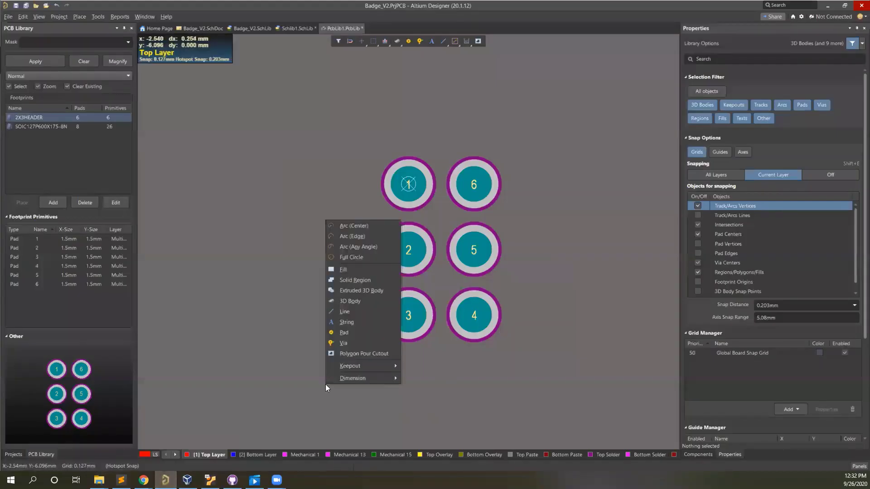
{"action": "left_click", "coordinate": [363, 301]}
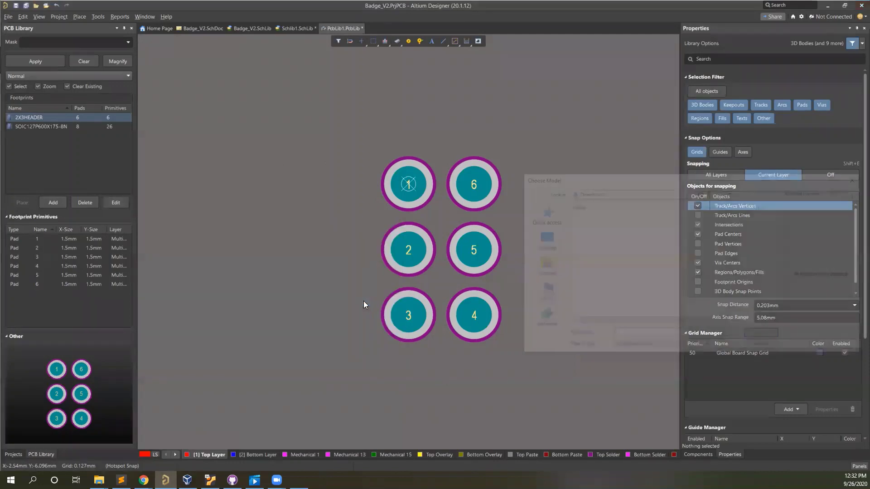
{"action": "double_click", "coordinate": [609, 224]}
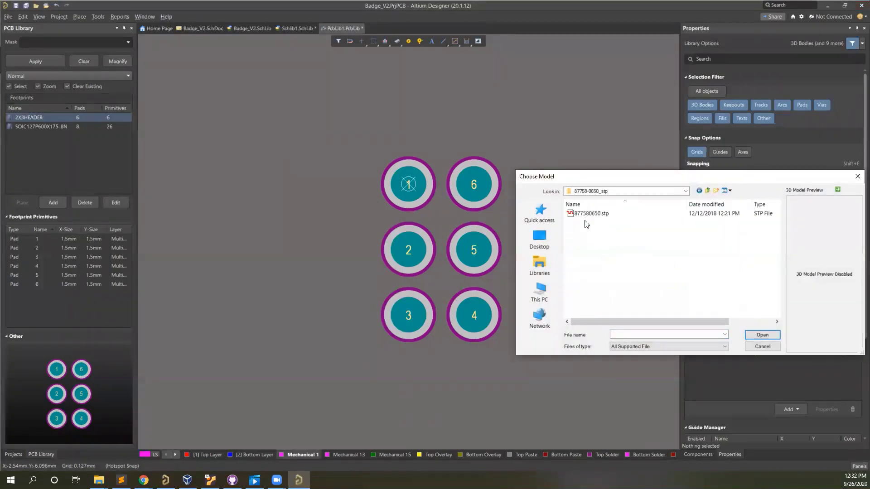
{"action": "left_click", "coordinate": [586, 216]}
{"action": "left_click", "coordinate": [764, 335]}
{"action": "left_click", "coordinate": [443, 285]}
{"action": "left_click", "coordinate": [441, 300]}
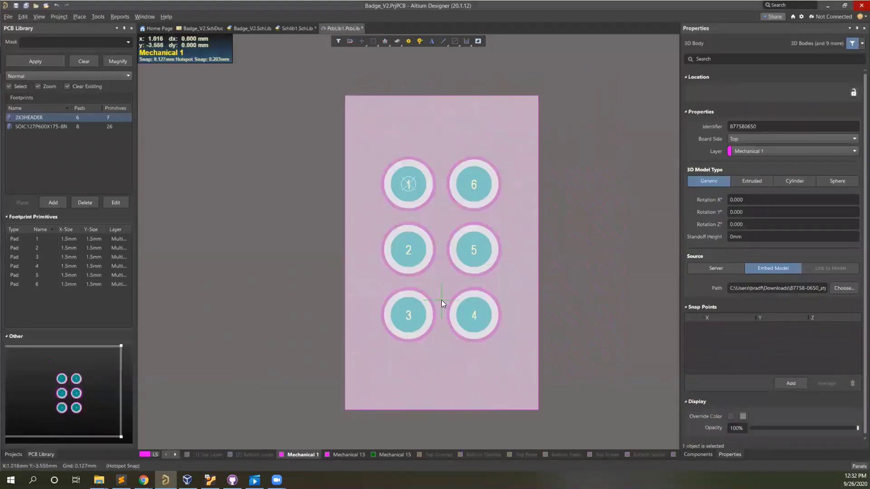
- Switch to the 3D view and set the header body's rotation to X 90°, Y 0° and Z 90°
{"action": "left_click", "coordinate": [578, 266]}
{"action": "key", "text": "3"}
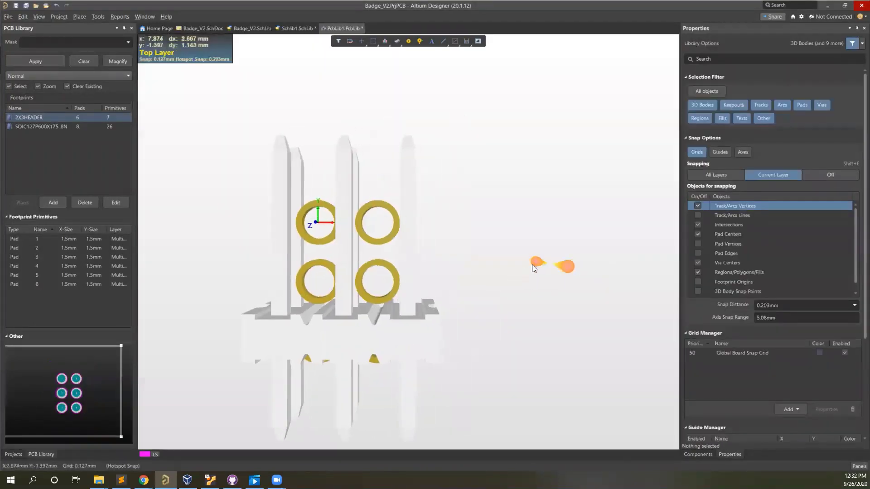
{"action": "scroll", "coordinate": [517, 260], "scroll_direction": "down", "scroll_amount": 2, "text": "ctrl"}
{"action": "left_click", "coordinate": [411, 316]}
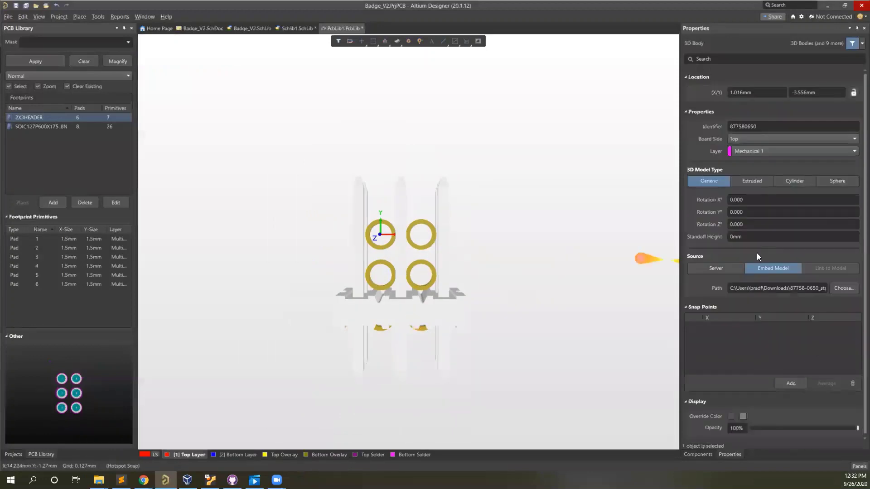
{"action": "left_click", "coordinate": [729, 212]}
{"action": "left_click", "coordinate": [782, 211]}
{"action": "type", "text": "0"}
{"action": "key", "text": "Return"}
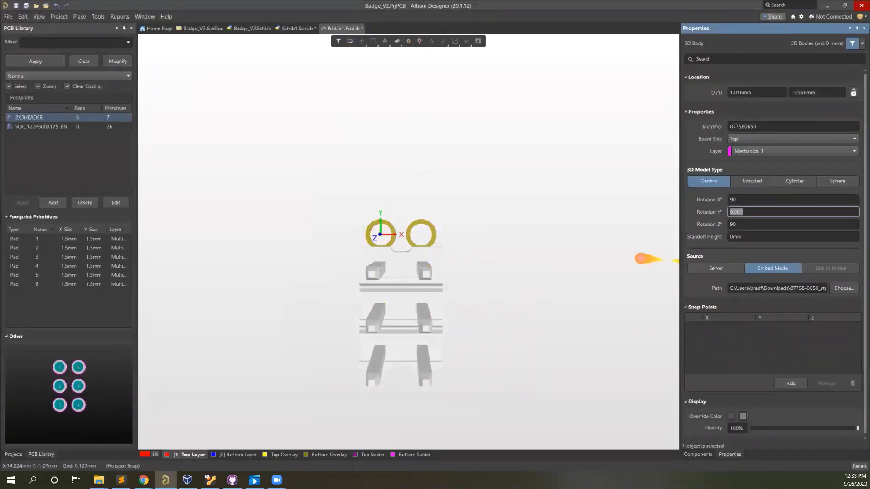
- Set the header body's standoff height to 1 mm
{"action": "right_click", "coordinate": [525, 312]}
{"action": "left_click", "coordinate": [508, 288]}
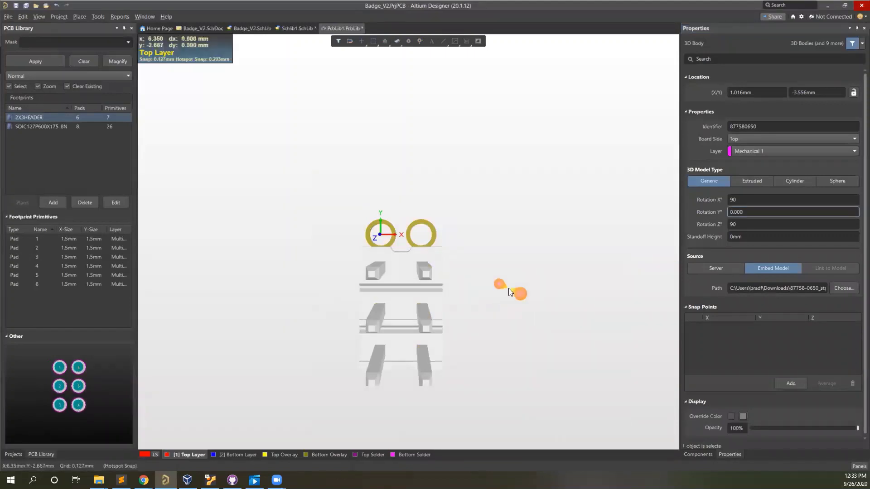
{"action": "right_click_drag", "start_coordinate": [508, 288], "coordinate": [460, 77]}
{"action": "right_click_drag", "start_coordinate": [438, 267], "coordinate": [480, 313], "text": "shift"}
{"action": "left_click", "coordinate": [490, 306]}
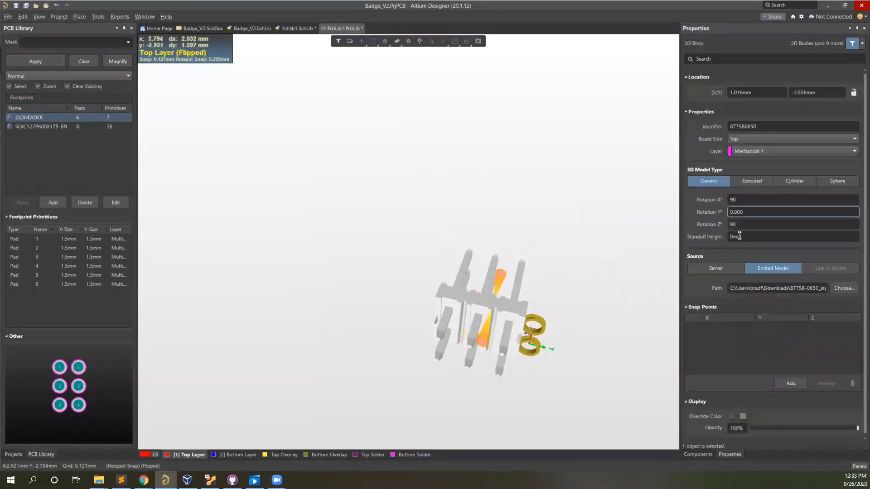
{"action": "left_click", "coordinate": [735, 237]}
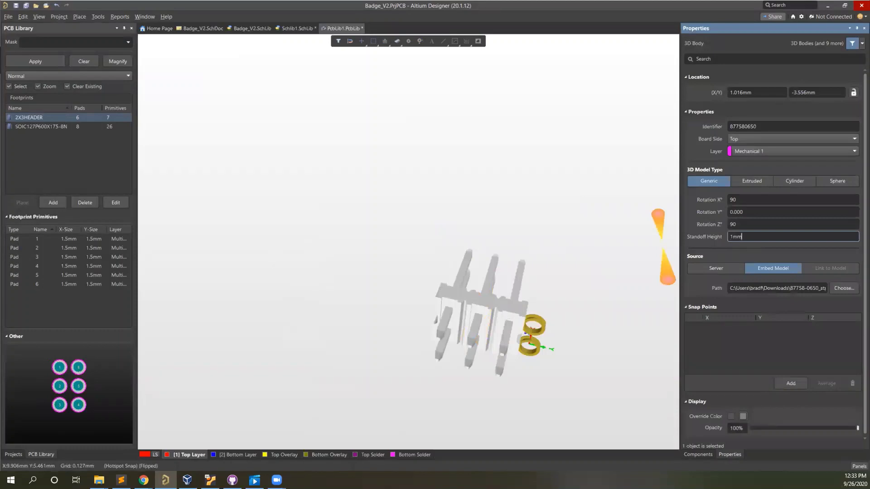
{"action": "type", "text": "1mm"}
{"action": "key", "text": "Return"}
- Move the header body to about X 1.3 mm, Y -1.9 mm so its pins pass through the pads, and inspect the fit from below
{"action": "left_click_drag", "start_coordinate": [494, 300], "coordinate": [519, 372]}
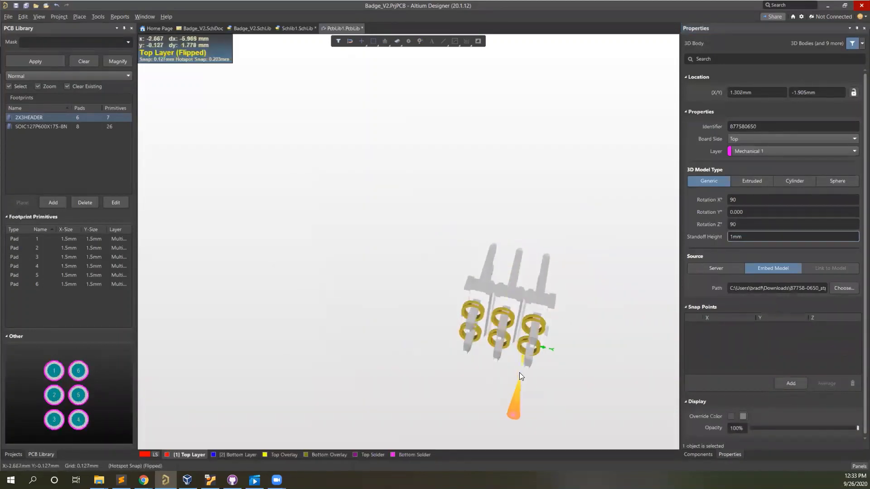
{"action": "right_click_drag", "start_coordinate": [573, 357], "coordinate": [597, 239], "text": "shift"}
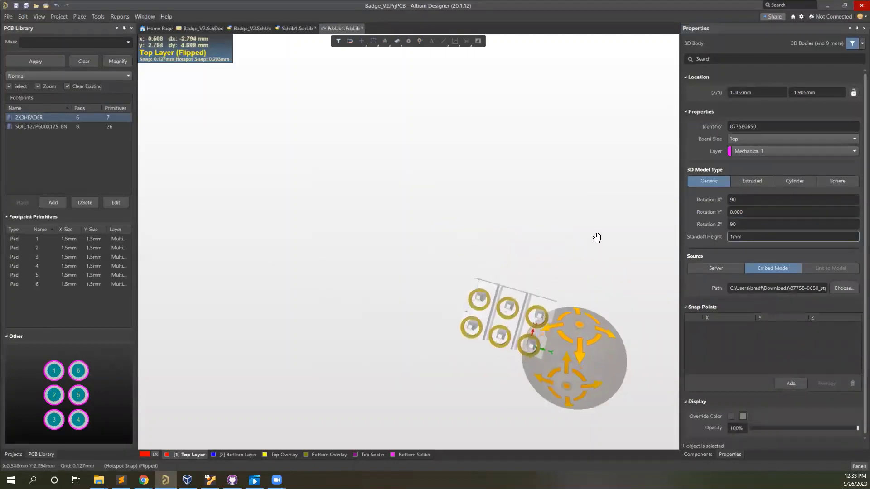
{"action": "right_click_drag", "start_coordinate": [438, 308], "coordinate": [456, 290], "text": "shift"}
{"action": "right_click_drag", "start_coordinate": [504, 308], "coordinate": [482, 318], "text": "shift"}
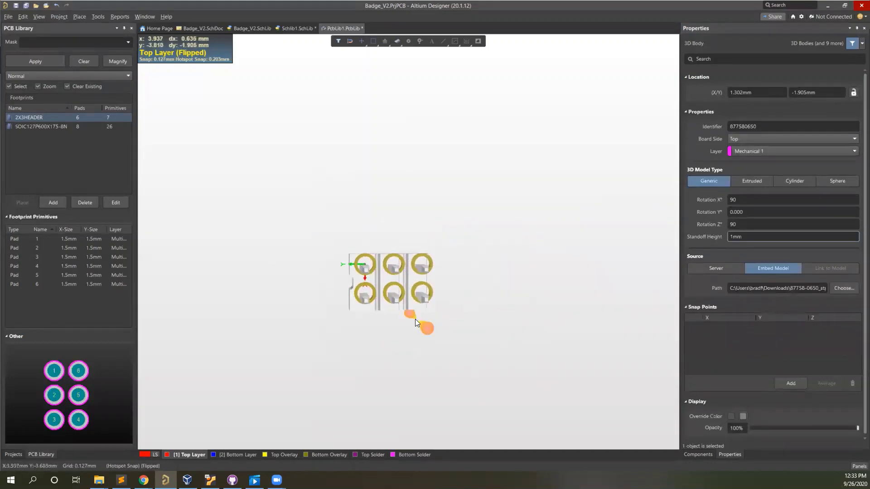
- Move the header's 3D body to X 1.016 mm, Y -2.032 mm to centre its pins in the six pads
{"action": "left_click_drag", "start_coordinate": [391, 283], "coordinate": [392, 278]}
{"action": "right_click_drag", "start_coordinate": [491, 327], "coordinate": [467, 331], "text": "shift"}
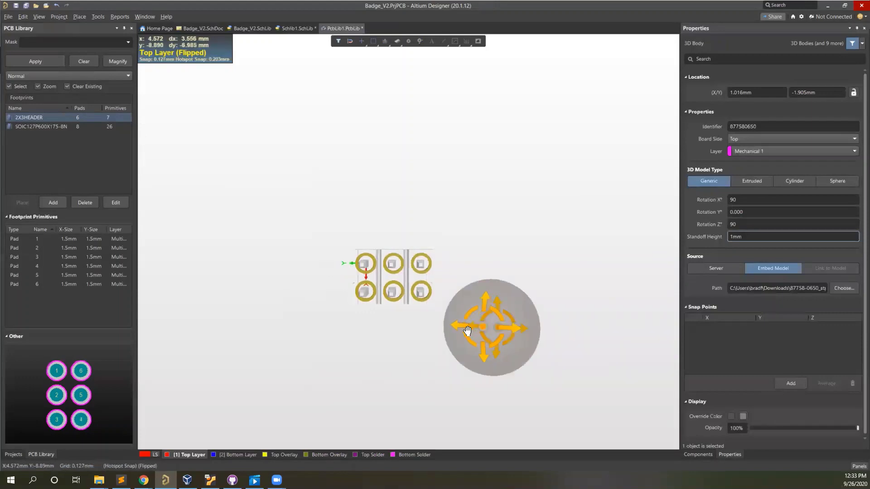
{"action": "right_click_drag", "start_coordinate": [406, 276], "coordinate": [402, 276]}
{"action": "mouse_move", "coordinate": [396, 275]}
{"action": "left_mouse_down"}
{"action": "mouse_move", "coordinate": [383, 282]}
{"action": "mouse_move", "coordinate": [390, 277]}
{"action": "left_mouse_up"}
{"action": "left_click", "coordinate": [512, 317]}
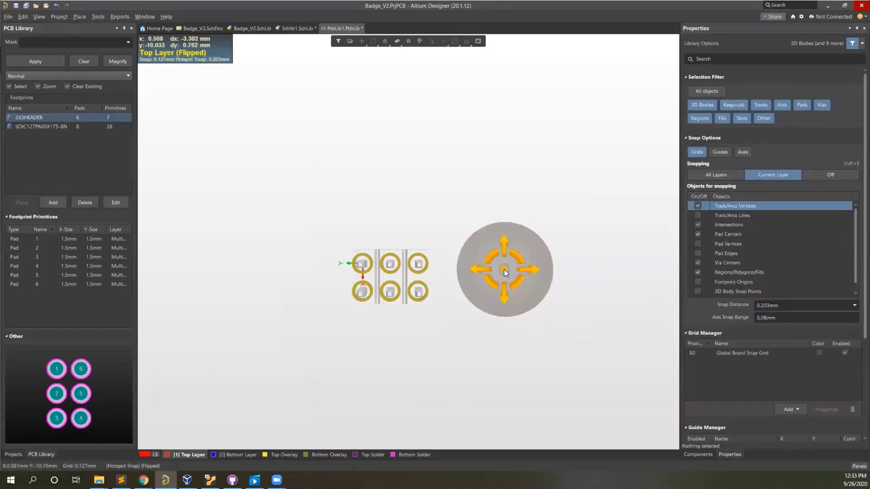
- Inspect the header body's fit in the pads from below, the side and above in 3D
{"action": "left_click_drag", "start_coordinate": [504, 269], "coordinate": [501, 268], "text": "shift"}
{"action": "key", "text": "ctrl+m"}
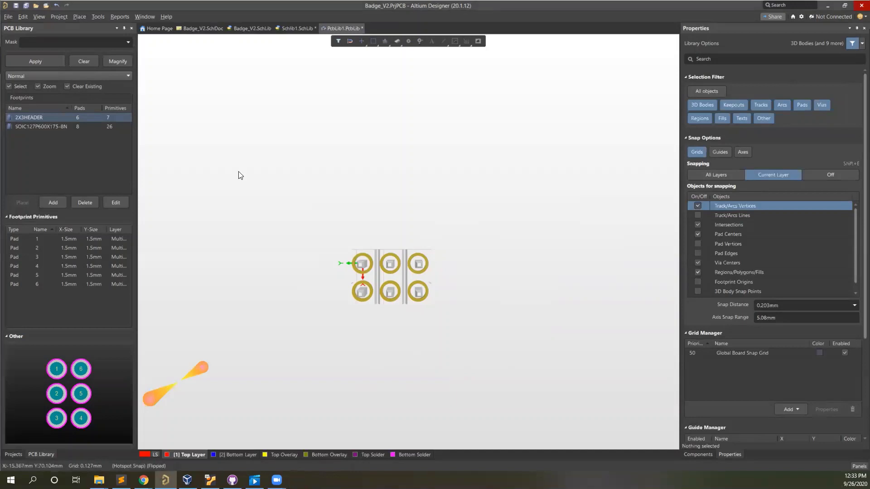
{"action": "right_click_drag", "start_coordinate": [511, 310], "coordinate": [498, 326], "text": "shift"}
{"action": "right_click_drag", "start_coordinate": [504, 258], "coordinate": [448, 119], "text": "shift"}
{"action": "left_click_drag", "start_coordinate": [494, 318], "coordinate": [497, 202], "text": "shift"}
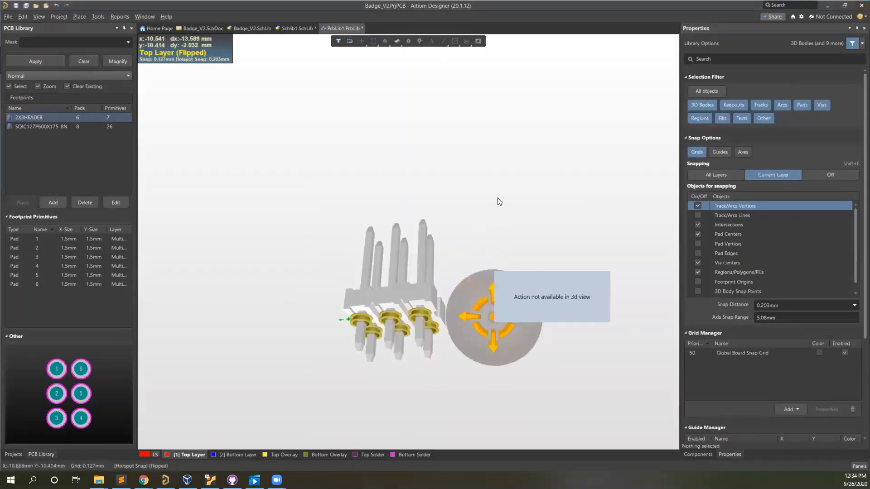
{"action": "left_click", "coordinate": [442, 263]}
{"action": "right_click_drag", "start_coordinate": [512, 293], "coordinate": [548, 178], "text": "shift"}
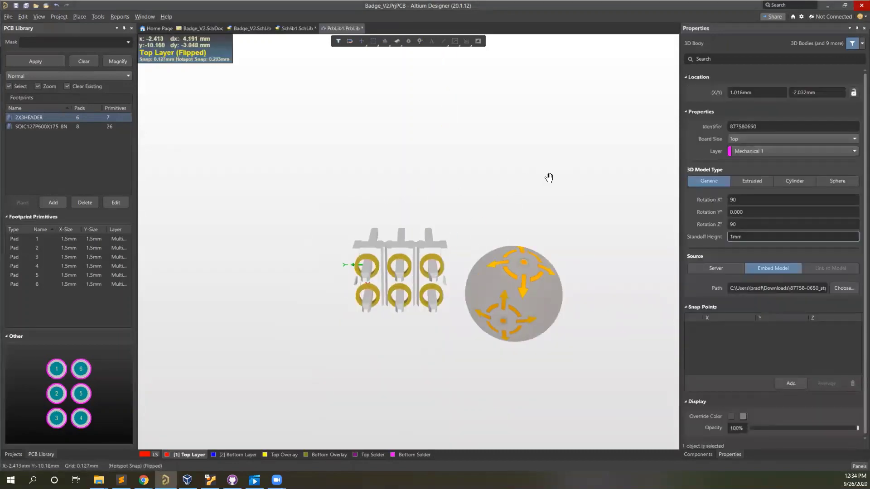
{"action": "mouse_move", "coordinate": [515, 323]}
{"action": "right_mouse_down"}
{"action": "mouse_move", "coordinate": [519, 271]}
{"action": "mouse_move", "coordinate": [520, 291]}
{"action": "mouse_move", "coordinate": [508, 207]}
{"action": "mouse_move", "coordinate": [515, 355]}
{"action": "mouse_move", "coordinate": [505, 384]}
{"action": "mouse_move", "coordinate": [520, 462]}
{"action": "right_mouse_up"}
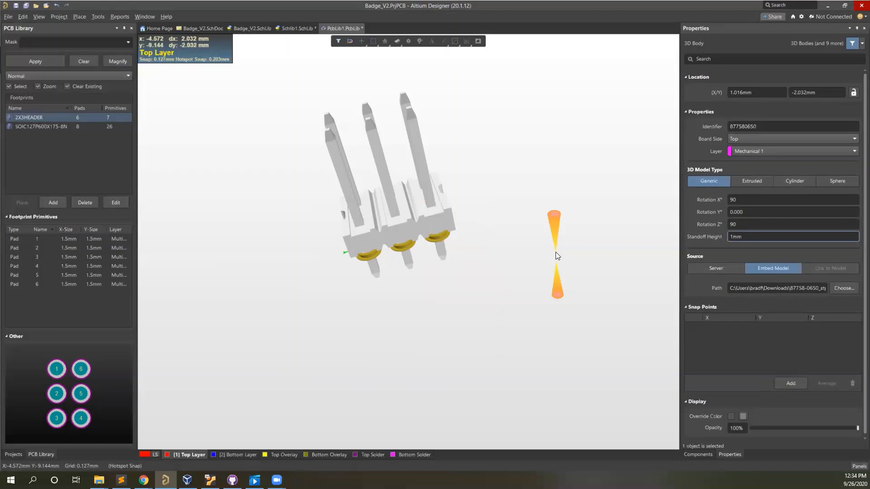
{"action": "left_click", "coordinate": [517, 224]}
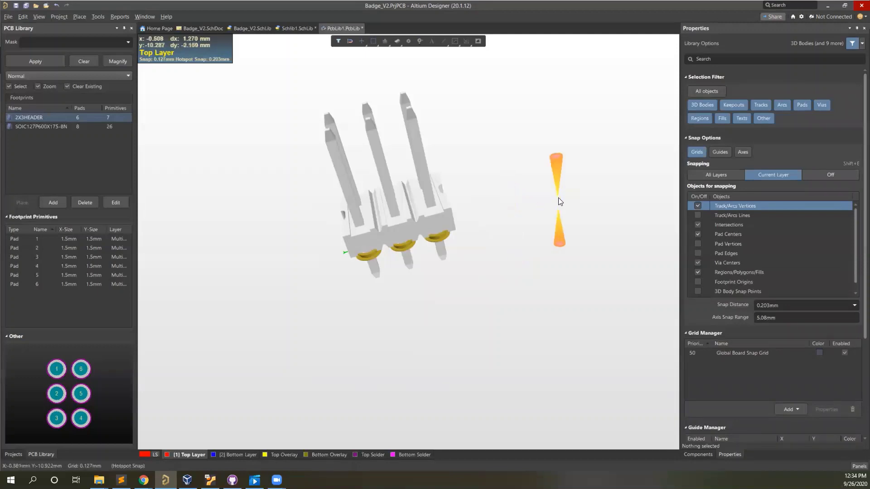
- In the 2D view, draw a circle of 0.127 mm radius on Top Overlay and place it just outside pad 1 as the pin 1 marker
{"action": "key", "text": "2"}
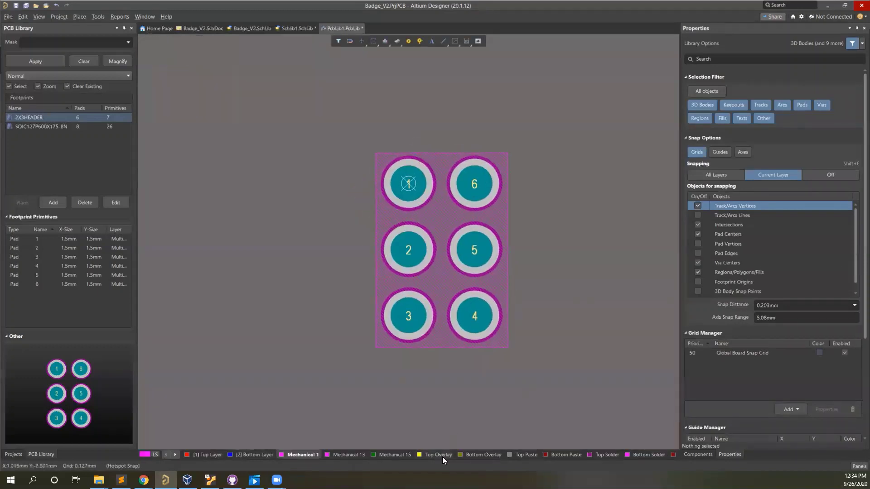
{"action": "left_click", "coordinate": [441, 456]}
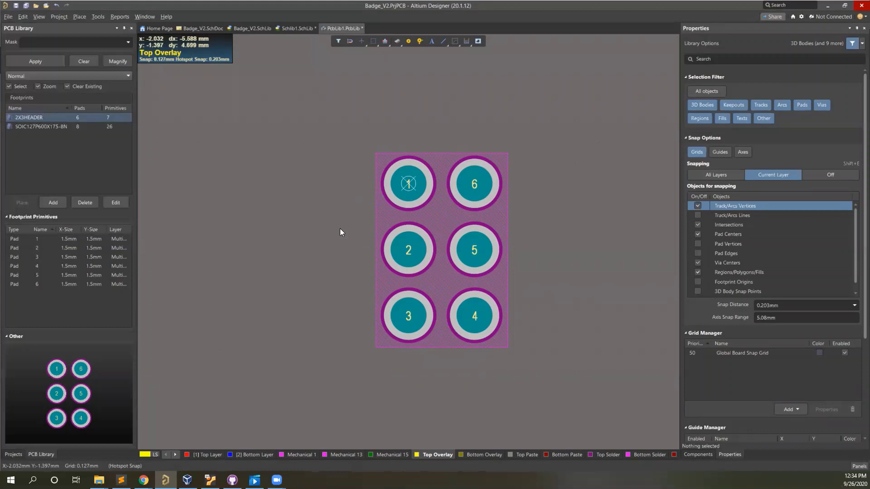
{"action": "key", "text": "p"}
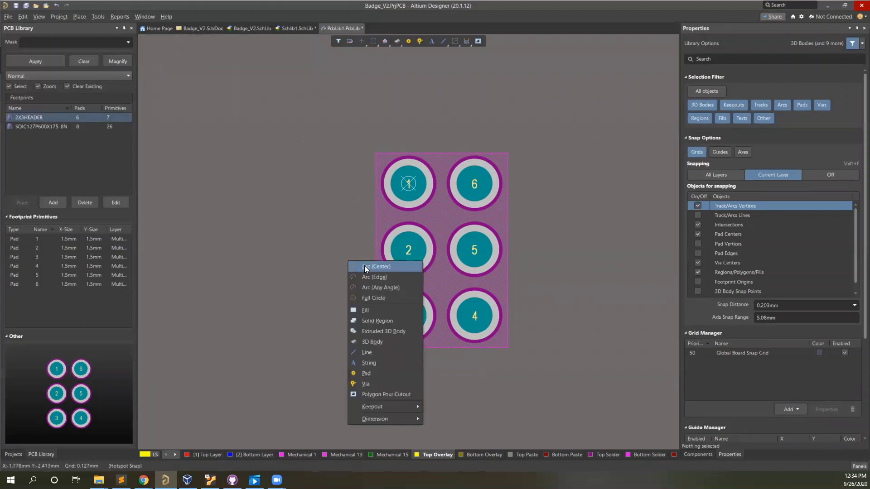
{"action": "left_click", "coordinate": [376, 289]}
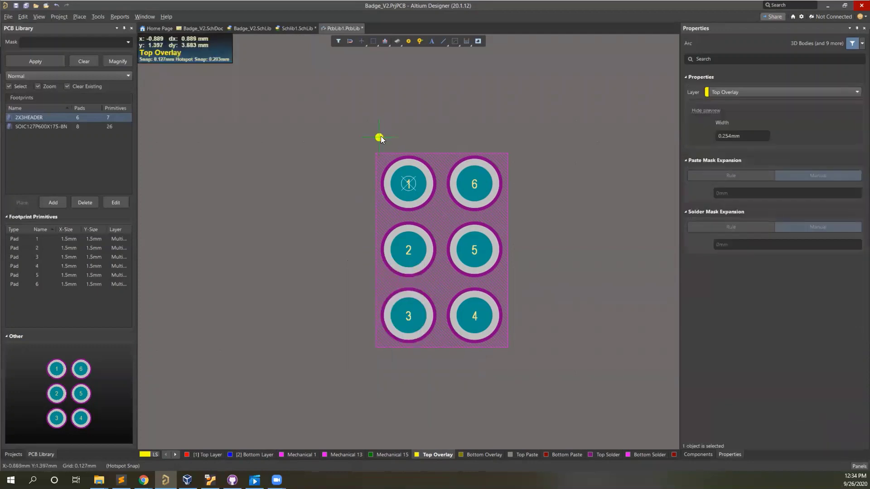
{"action": "left_click", "coordinate": [390, 129]}
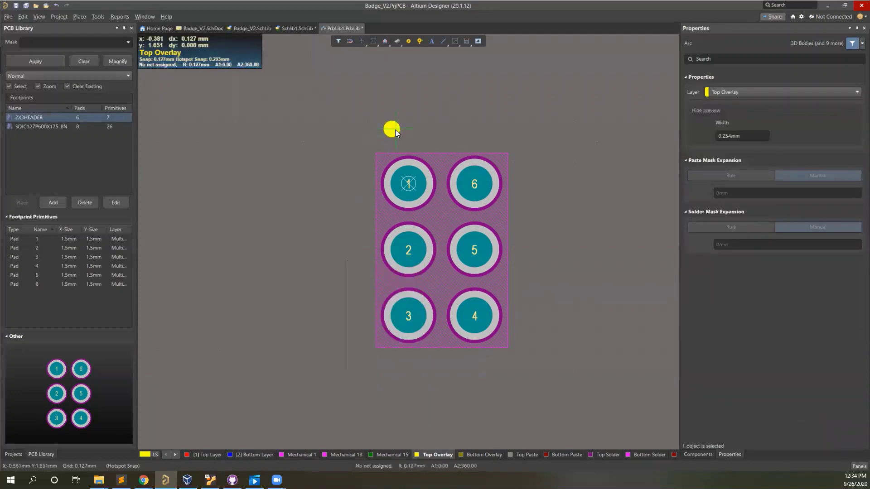
{"action": "left_click", "coordinate": [395, 129]}
{"action": "right_click", "coordinate": [432, 103]}
{"action": "left_click", "coordinate": [432, 107]}
{"action": "left_click_drag", "start_coordinate": [392, 129], "coordinate": [352, 182]}
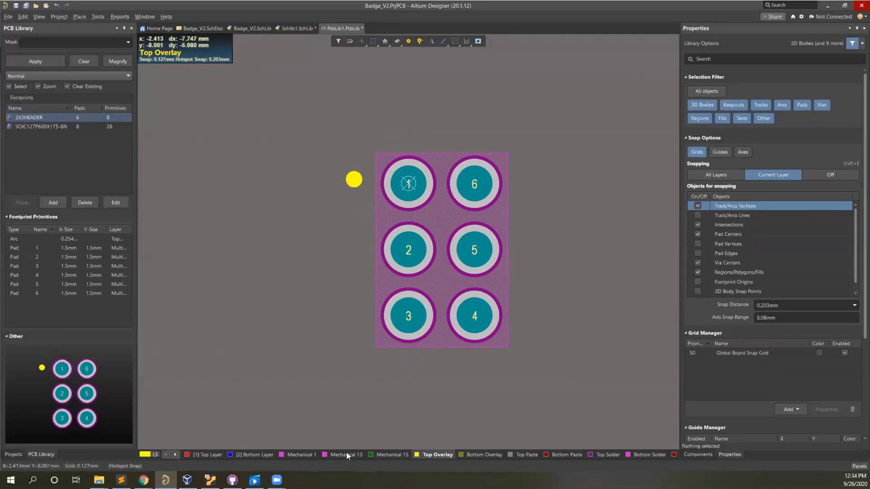
- Draw a closed rectangular outline around the six pads on Mechanical 15 with 0.254 mm wide lines
{"action": "left_click", "coordinate": [383, 454]}
{"action": "key", "text": "p"}
{"action": "key", "text": "l"}
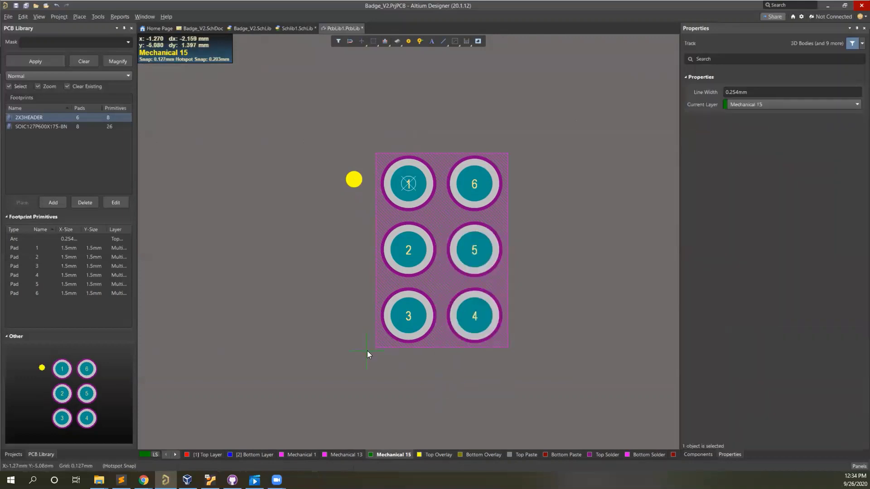
{"action": "key", "text": "Escape"}
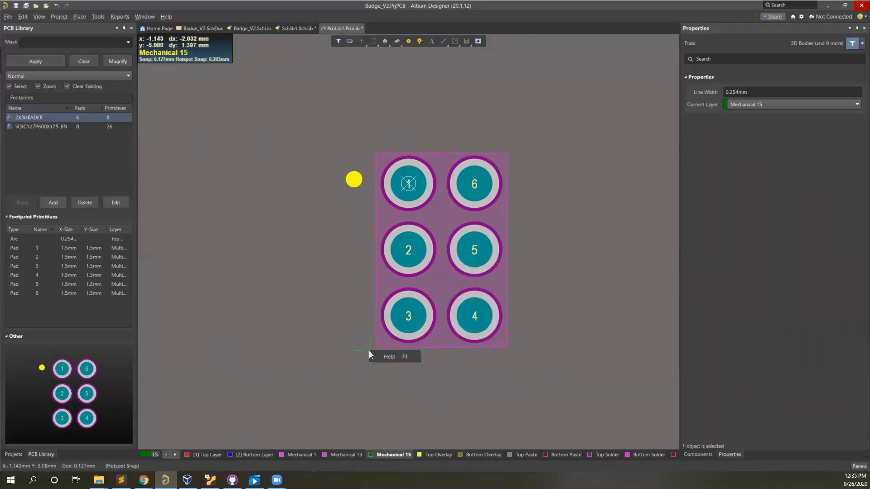
{"action": "key", "text": "p"}
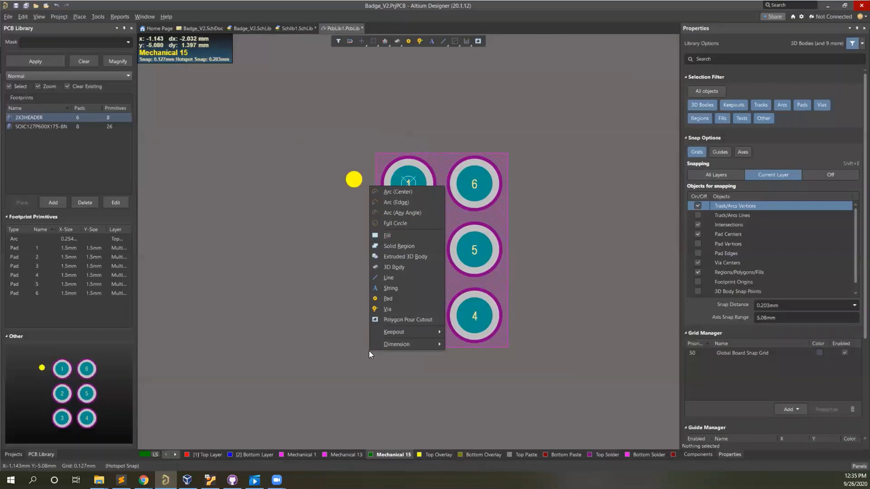
{"action": "key", "text": "l"}
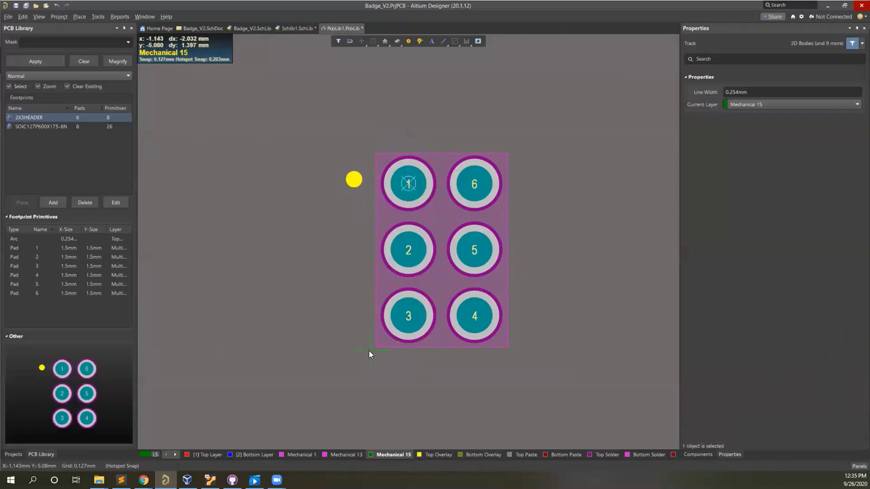
{"action": "left_click", "coordinate": [368, 353]}
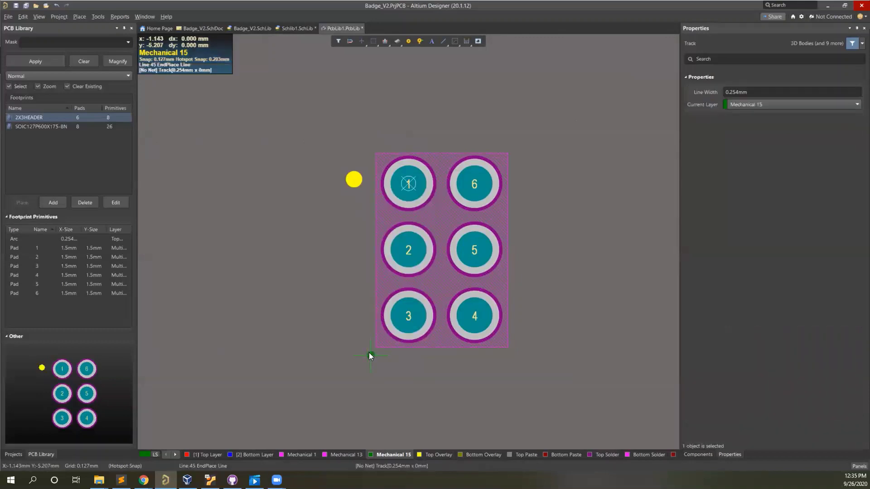
{"action": "left_click", "coordinate": [366, 146]}
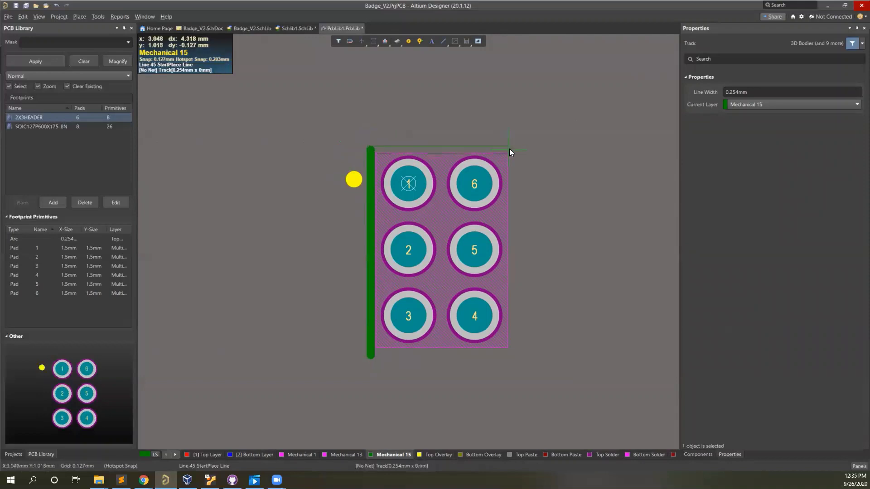
{"action": "left_click", "coordinate": [508, 150]}
{"action": "left_click", "coordinate": [513, 150]}
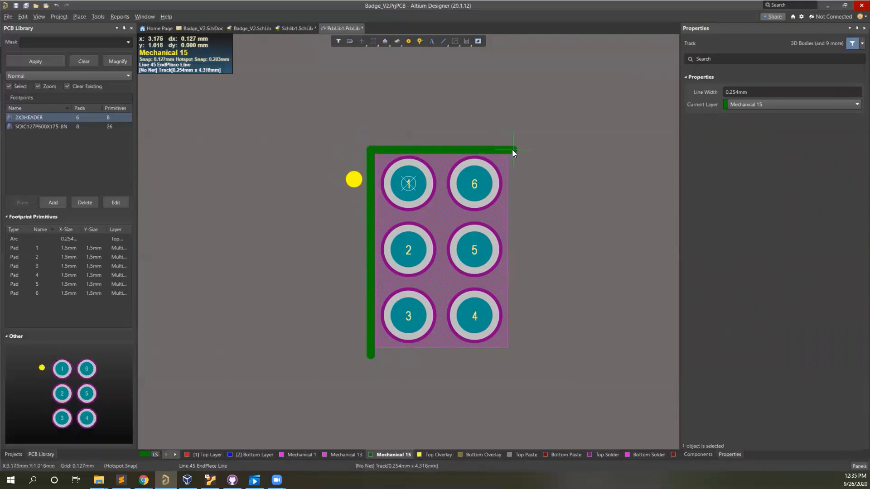
{"action": "left_click", "coordinate": [511, 356]}
{"action": "left_click", "coordinate": [368, 356]}
{"action": "right_click", "coordinate": [525, 388]}
- Stretch the outline's vertical edges outward to X -1.27 mm and X 3.302 mm, and its upper edge to Y 1.143 mm
{"action": "mouse_move", "coordinate": [480, 357]}
{"action": "left_mouse_down"}
{"action": "mouse_move", "coordinate": [480, 386]}
{"action": "mouse_move", "coordinate": [467, 356]}
{"action": "left_mouse_up"}
{"action": "left_click_drag", "start_coordinate": [513, 228], "coordinate": [518, 228]}
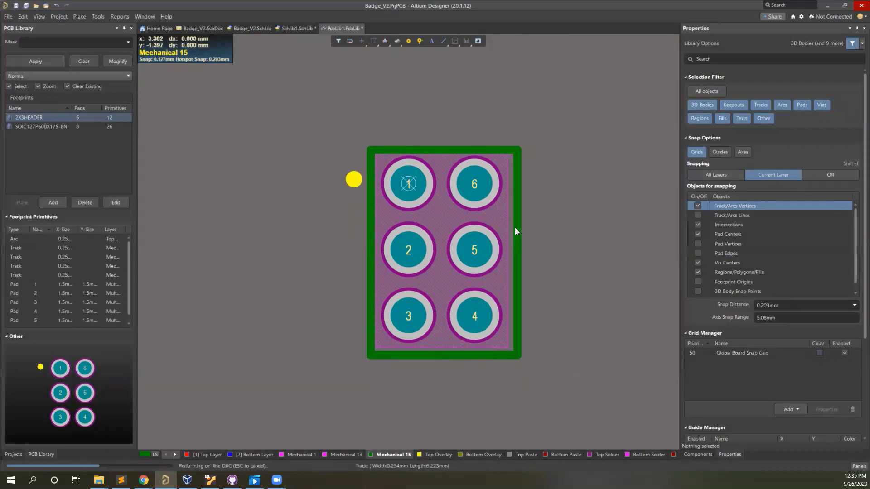
{"action": "left_click_drag", "start_coordinate": [368, 234], "coordinate": [363, 234]}
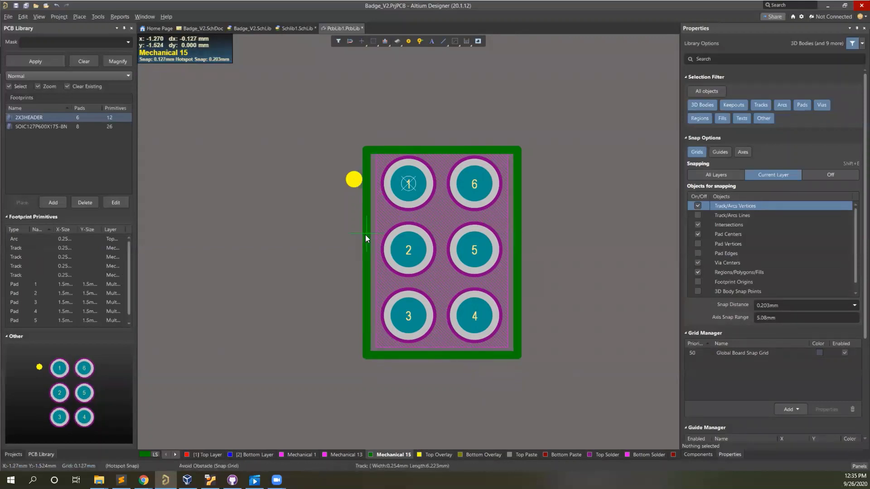
{"action": "left_click_drag", "start_coordinate": [443, 148], "coordinate": [442, 143]}
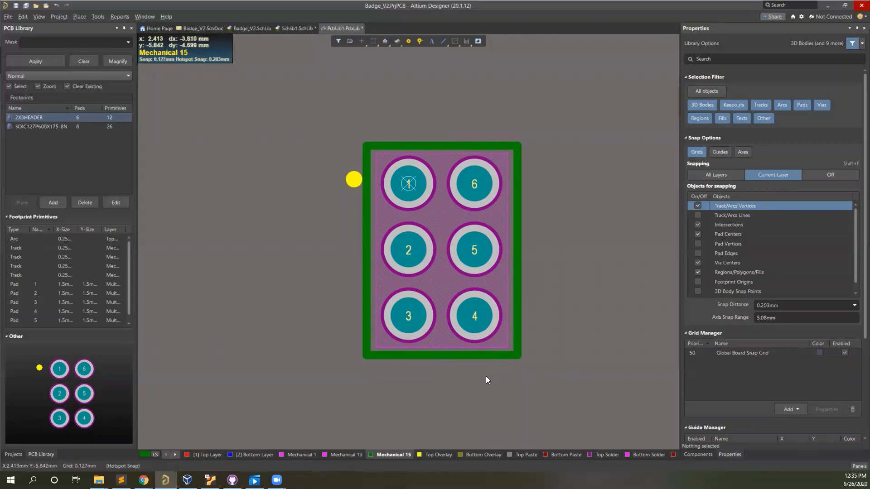
- Draw a centre cross between pads 2 and 5 on Mechanical 15 using two 0.254 mm wide lines
{"action": "key", "text": "p"}
{"action": "key", "text": "l"}
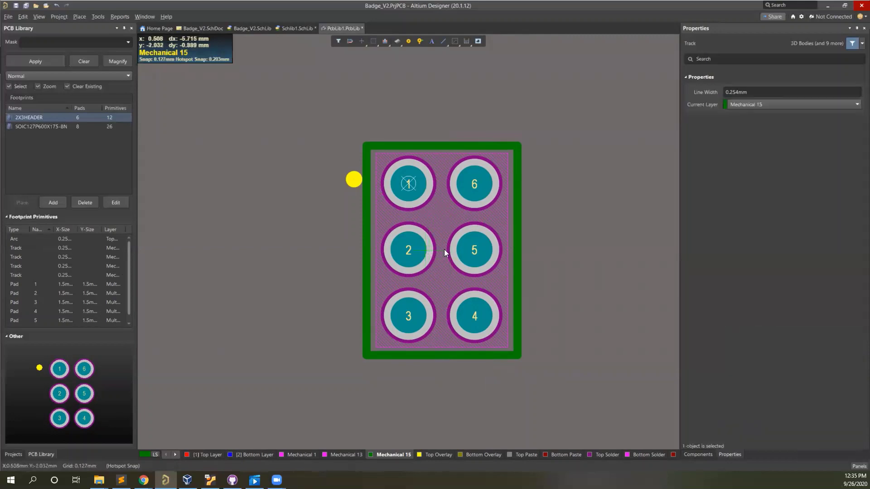
{"action": "left_click", "coordinate": [423, 249]}
{"action": "left_click", "coordinate": [458, 249]}
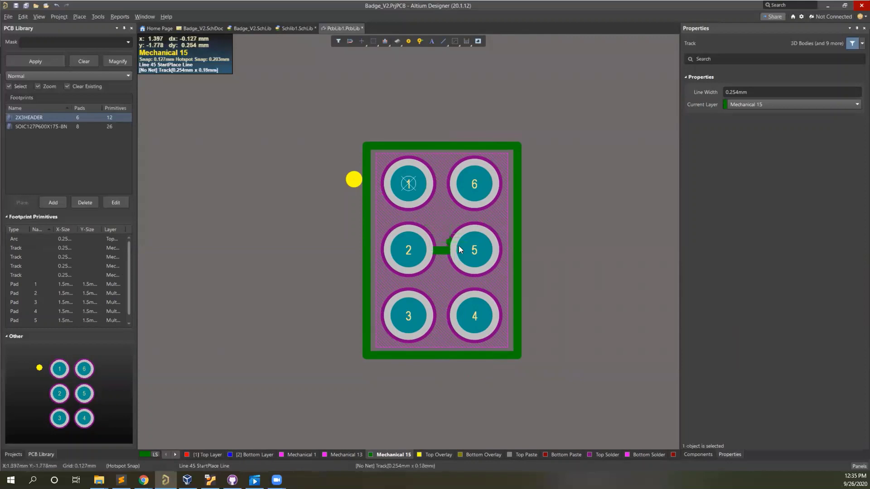
{"action": "left_click", "coordinate": [442, 225]}
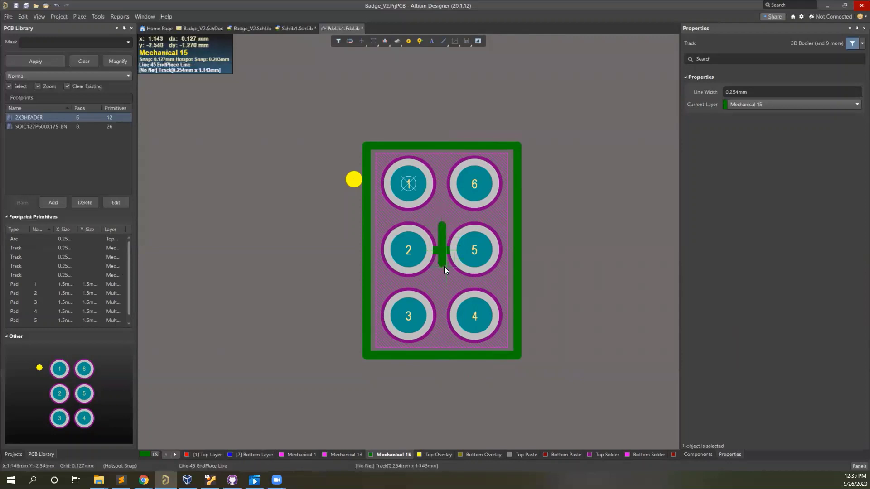
{"action": "left_click", "coordinate": [442, 269]}
{"action": "right_click", "coordinate": [443, 269]}
{"action": "right_click", "coordinate": [442, 269]}
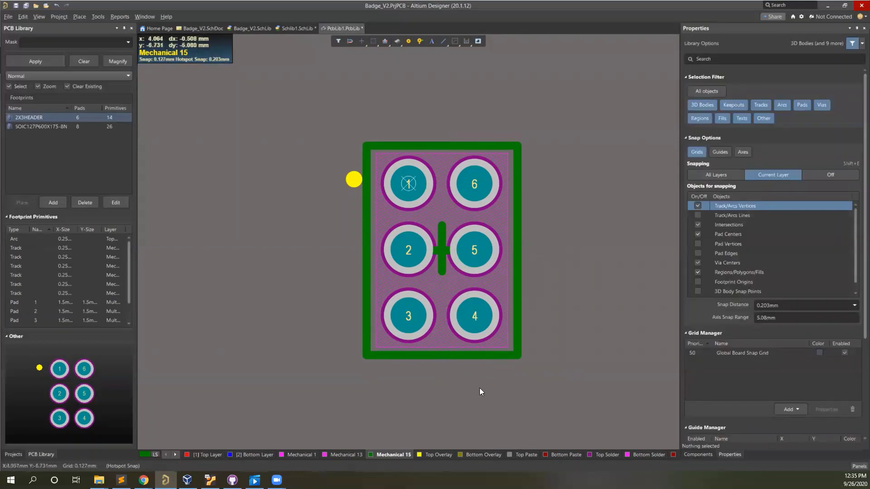
- Review the 2X3HEADER footprint in single-layer mode on Top Layer, Mechanical 13, Mechanical 15 and Top Overlay
{"action": "left_click", "coordinate": [46, 127]}
{"action": "left_click", "coordinate": [59, 118]}
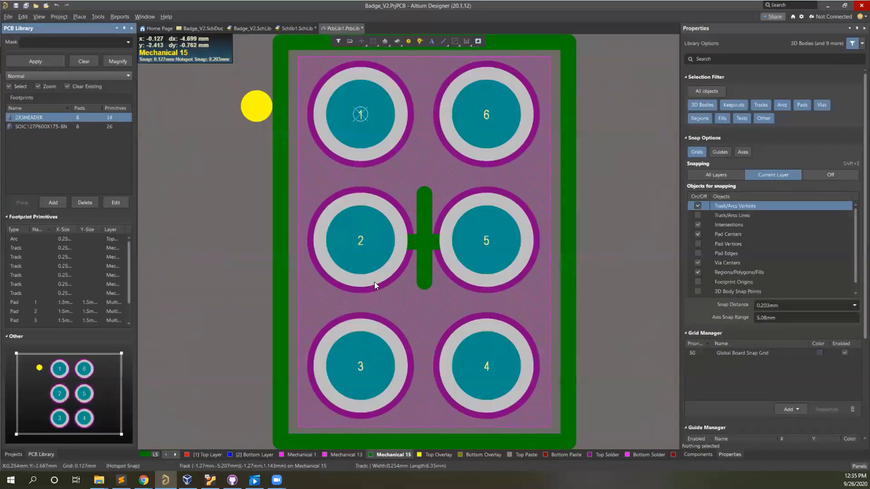
{"action": "scroll", "coordinate": [374, 281], "scroll_direction": "down", "scroll_amount": 3, "text": "ctrl"}
{"action": "left_click", "coordinate": [200, 454]}
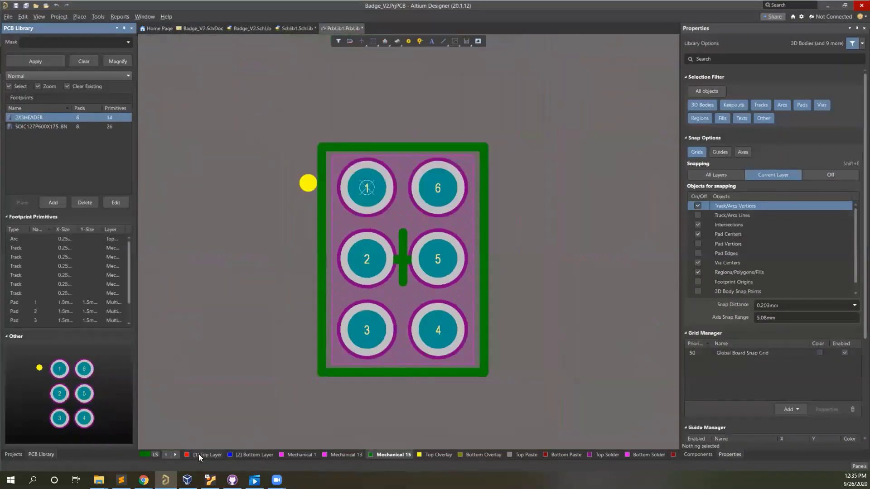
{"action": "key", "text": "shift+s"}
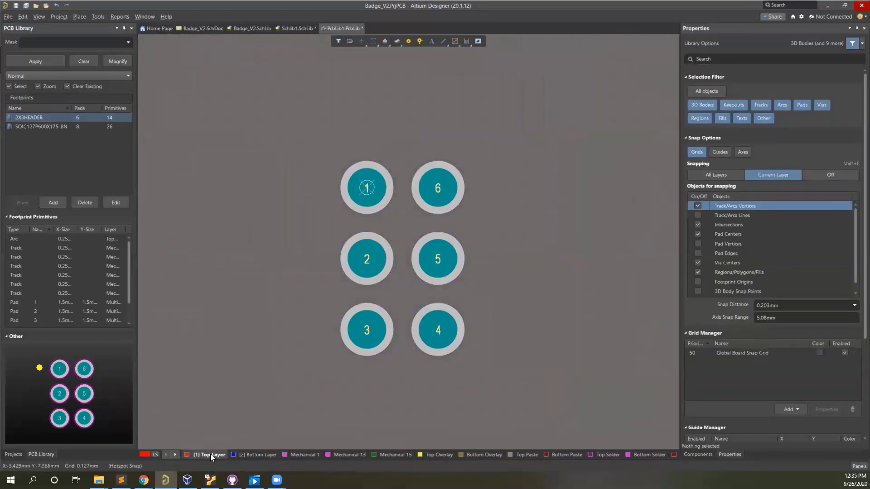
{"action": "left_click", "coordinate": [349, 454]}
{"action": "left_click", "coordinate": [390, 455]}
{"action": "left_click", "coordinate": [442, 455]}
{"action": "key", "text": "shift+s"}
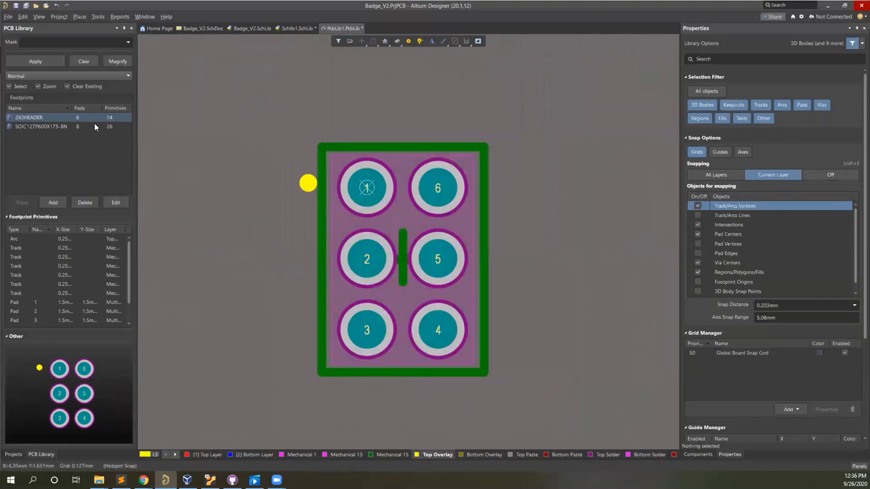
- Compare the SOIC127P600X175-8N footprint with 2X3HEADER, and examine the header once more in 3D
{"action": "left_click", "coordinate": [95, 126]}
{"action": "scroll", "coordinate": [376, 275], "scroll_direction": "down", "scroll_amount": 3, "text": "ctrl"}
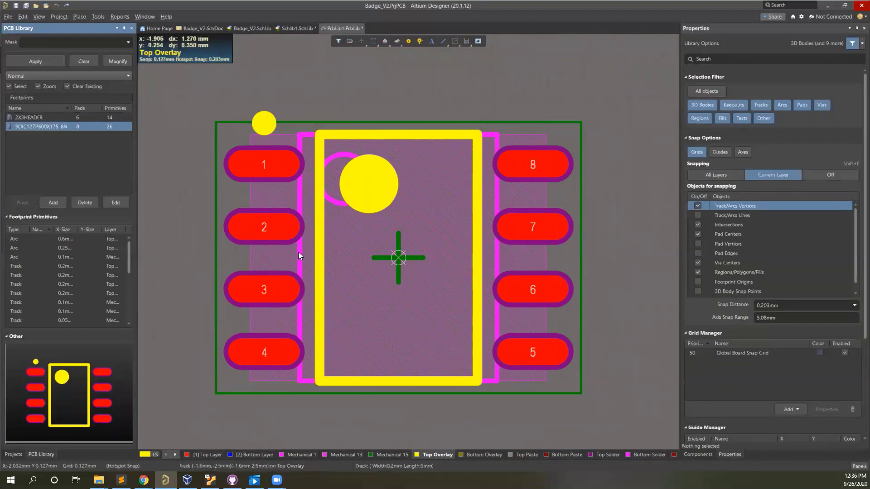
{"action": "left_click", "coordinate": [28, 117]}
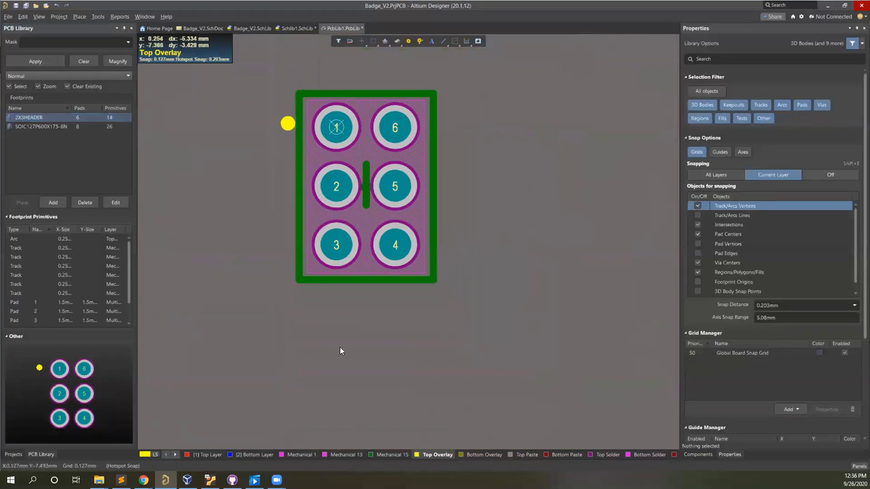
{"action": "key", "text": "3"}
{"action": "key", "text": "shift"}
{"action": "right_click_drag", "start_coordinate": [520, 251], "coordinate": [506, 216], "text": "shift"}
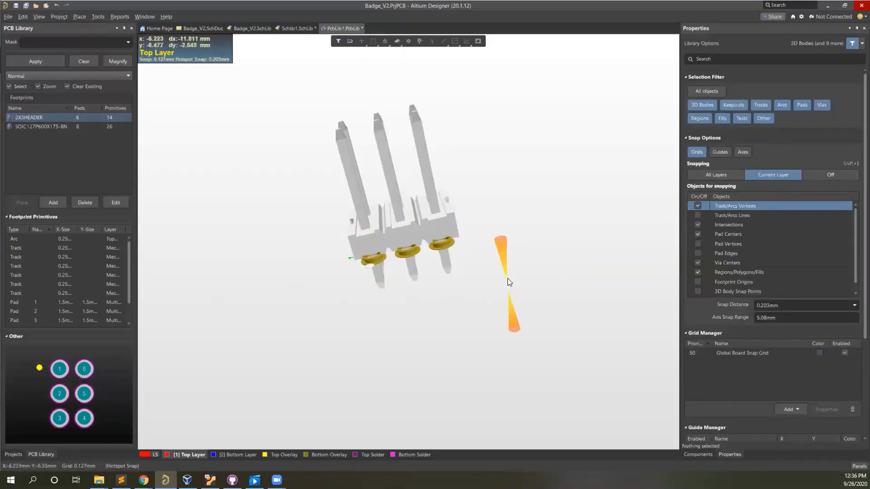
{"action": "key", "text": "2"}
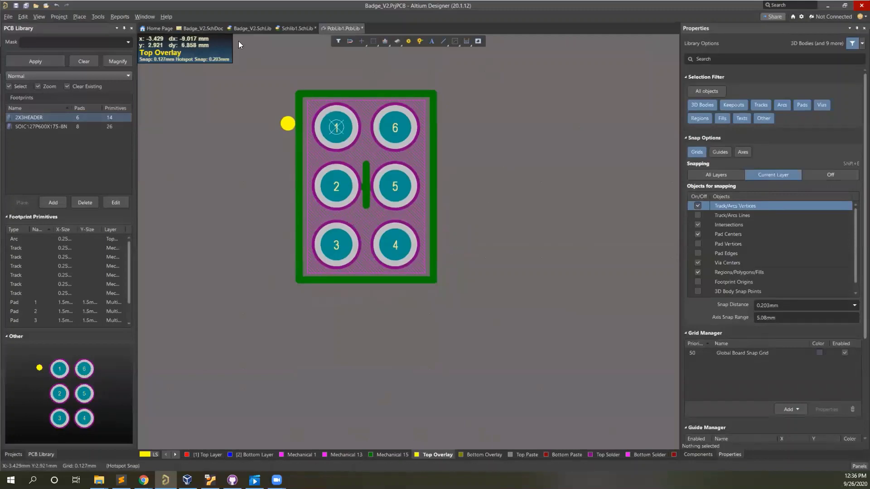
{"action": "left_click", "coordinate": [290, 29]}
{"action": "left_click", "coordinate": [30, 64]}
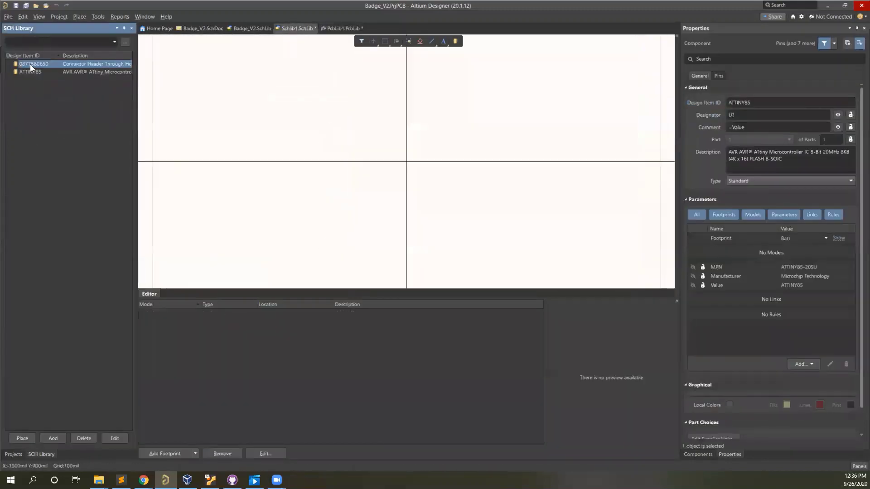
{"action": "left_click", "coordinate": [163, 454]}
{"action": "left_click", "coordinate": [383, 129]}
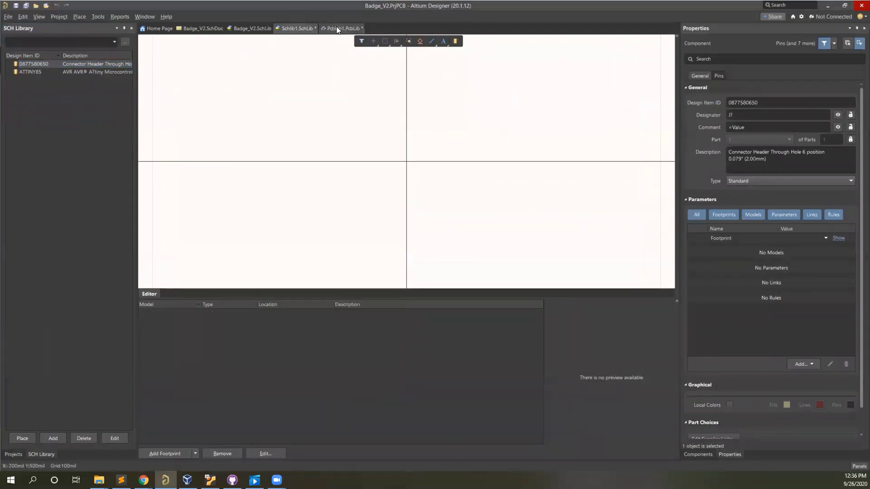
{"action": "left_click", "coordinate": [336, 28]}
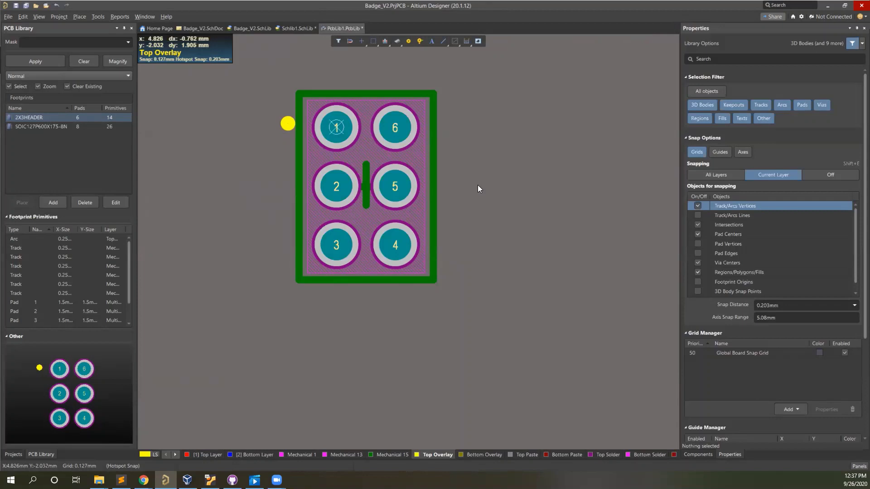
- Inspect the SOIC127P600X175-8N footprint's pads, outlines and pin 1 markers in PcbLib1.PcbLib, switching to 2X3HEADER and back for comparison
{"action": "left_click", "coordinate": [511, 222]}
{"action": "left_click", "coordinate": [293, 28]}
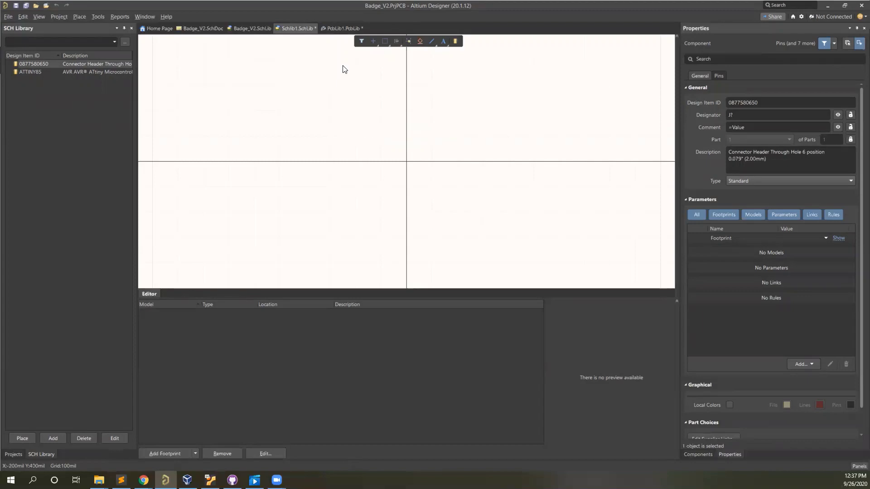
{"action": "key", "text": "ctrl+Tab"}
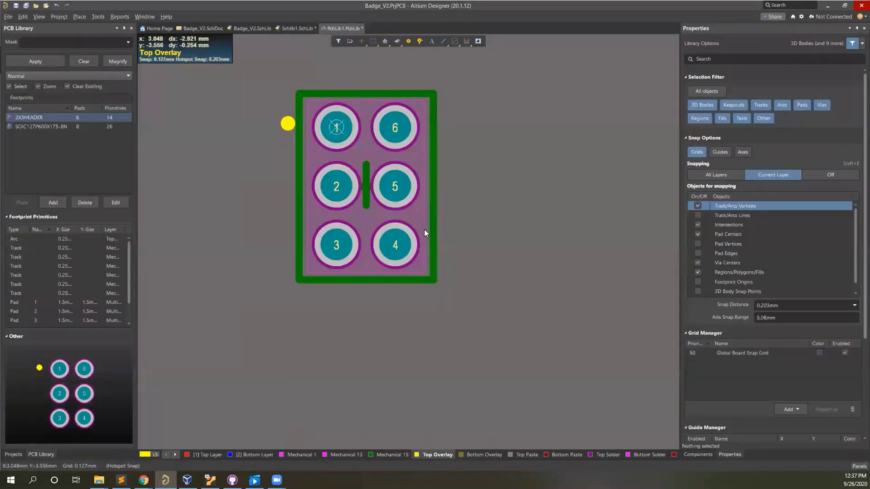
{"action": "left_click", "coordinate": [32, 123]}
{"action": "scroll", "coordinate": [418, 261], "scroll_direction": "down", "scroll_amount": 5, "text": "ctrl"}
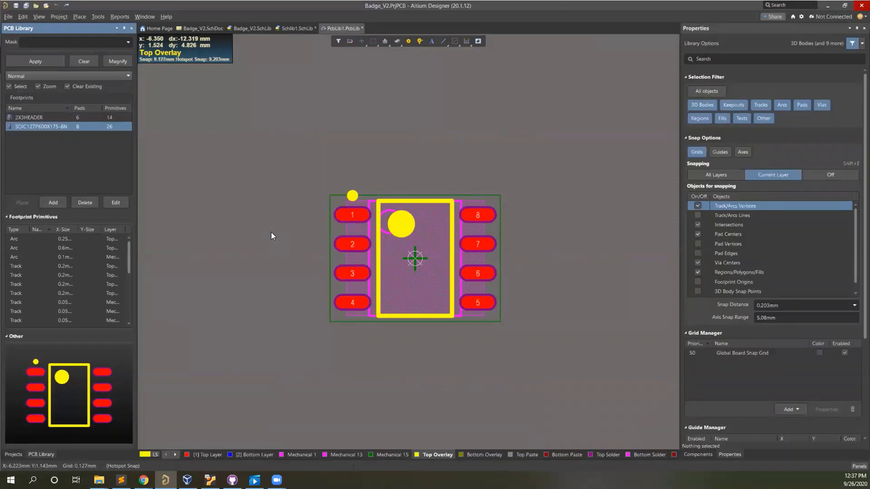
{"action": "left_click", "coordinate": [63, 118]}
{"action": "left_click", "coordinate": [84, 127]}
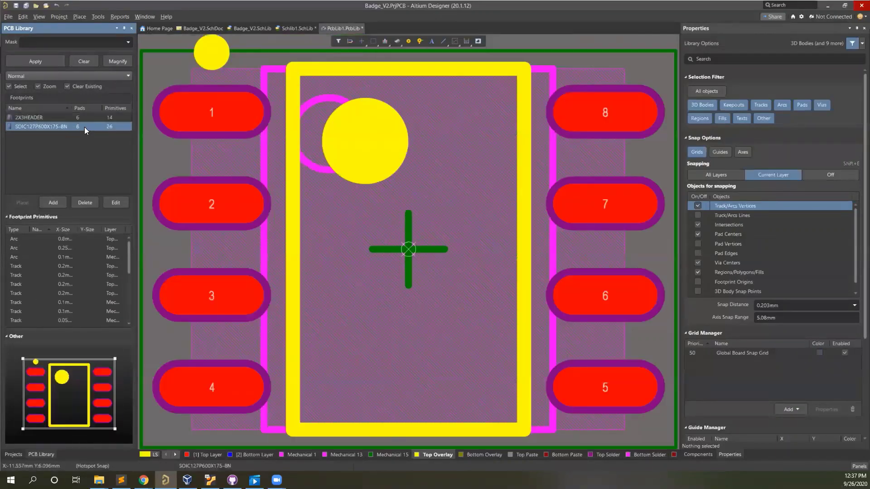